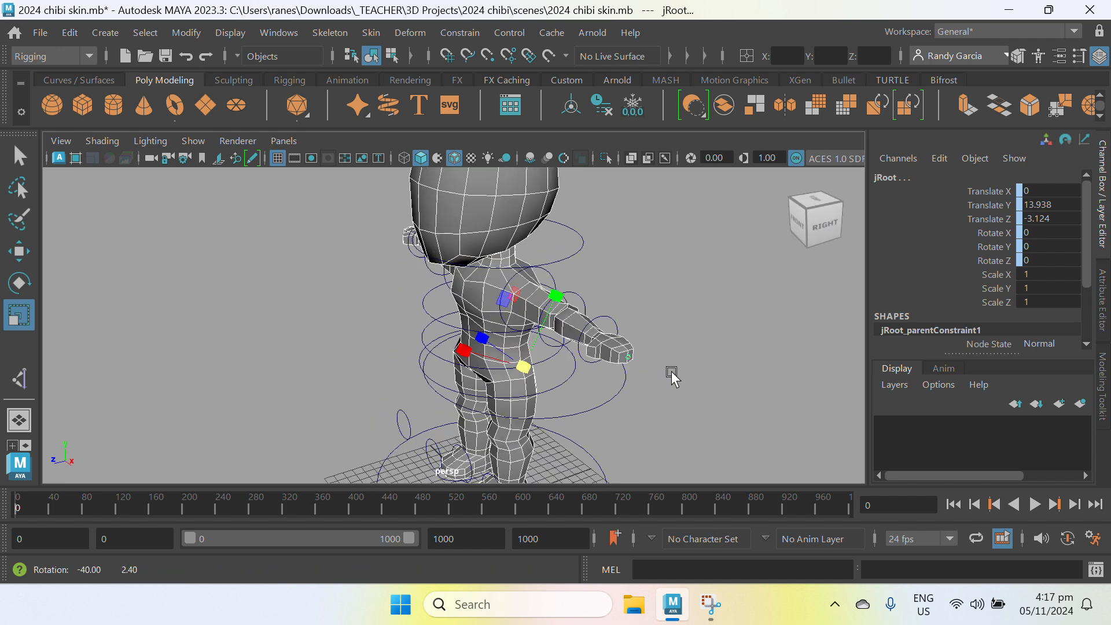
- Open the Bind Skin options for the selected chibi mesh and root joint and reset them to defaults
click(85, 54)
click(30, 94)
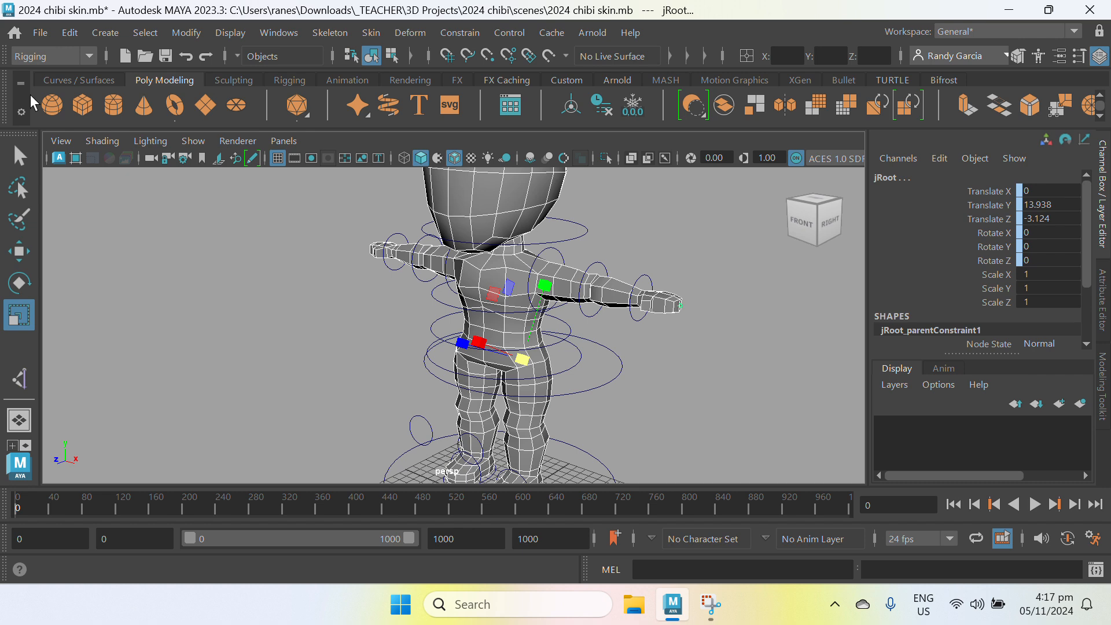
click(375, 31)
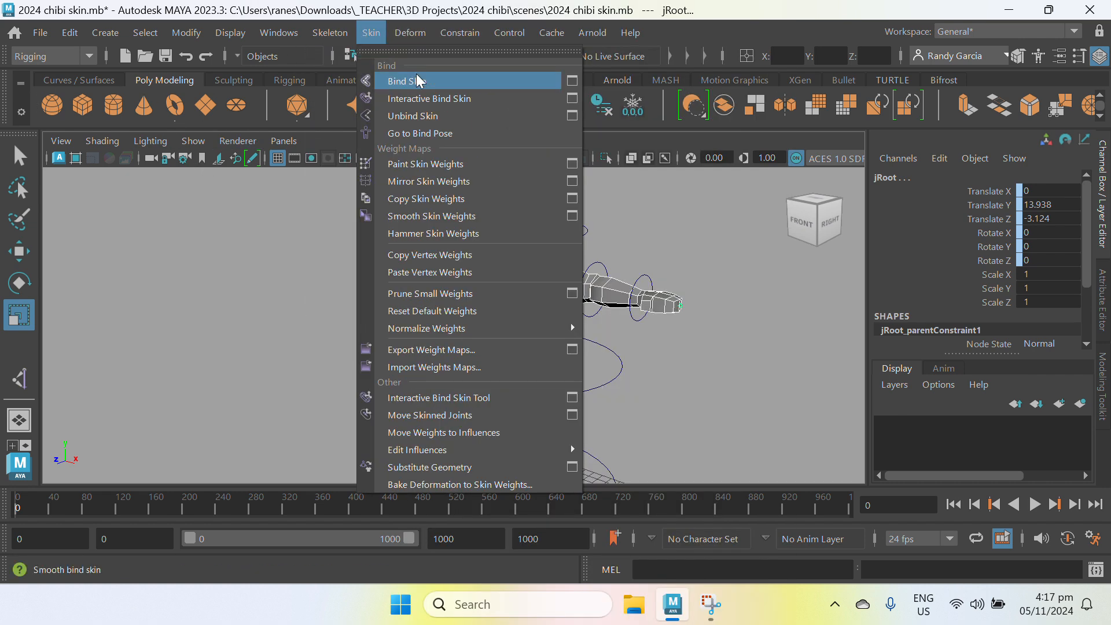
click(572, 85)
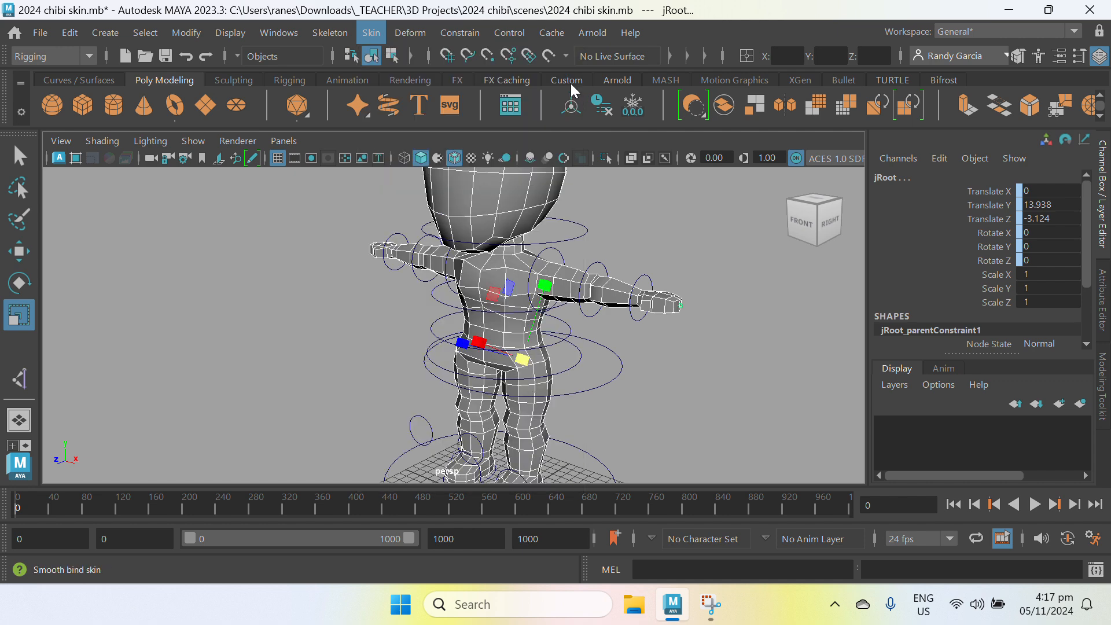
click(643, 168)
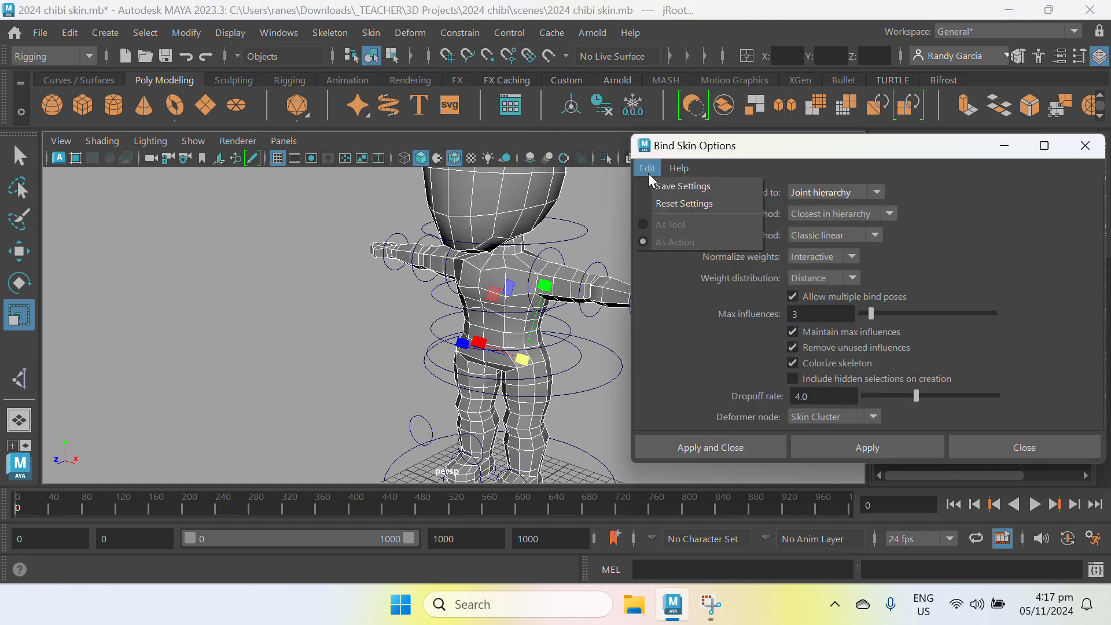
click(685, 206)
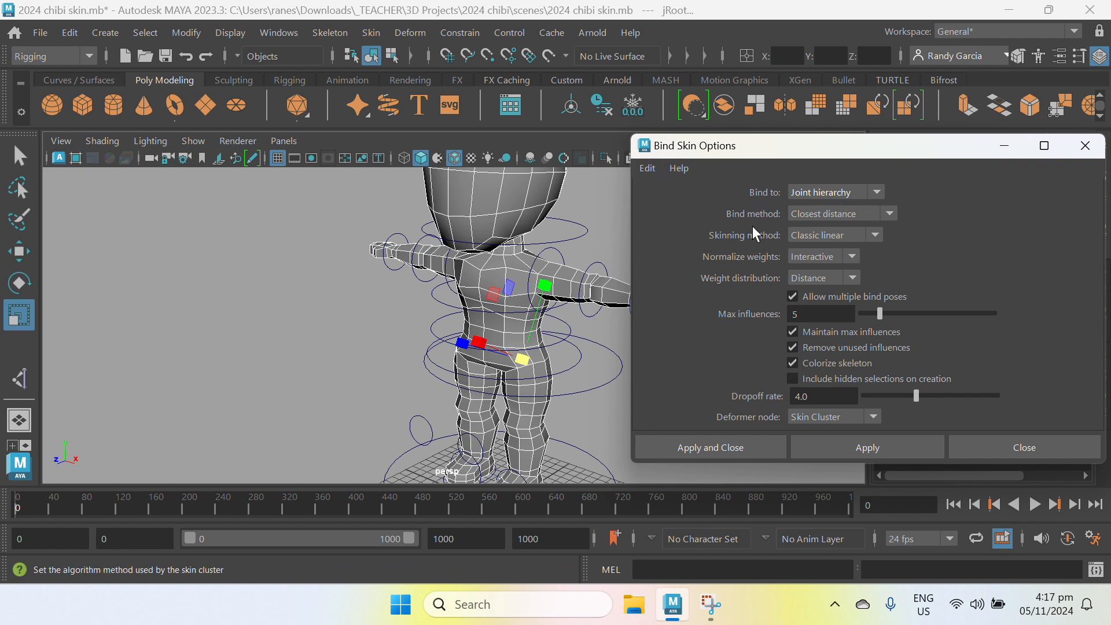
- Bind the mesh to the joint hierarchy with the Closest in hierarchy method and max influences of 3
click(822, 216)
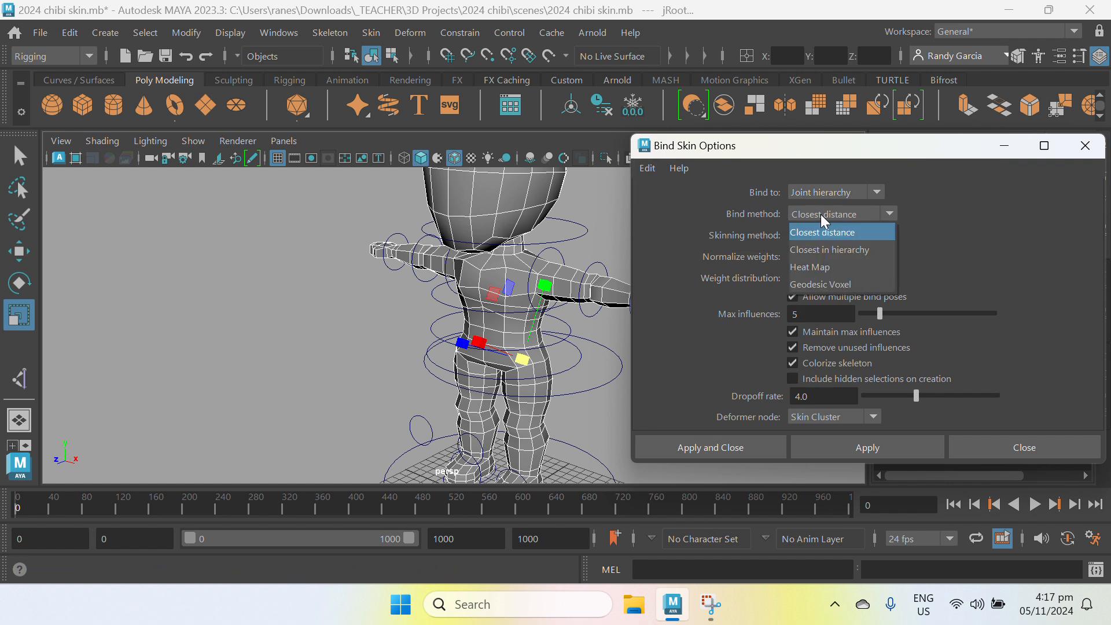
click(845, 249)
click(822, 314)
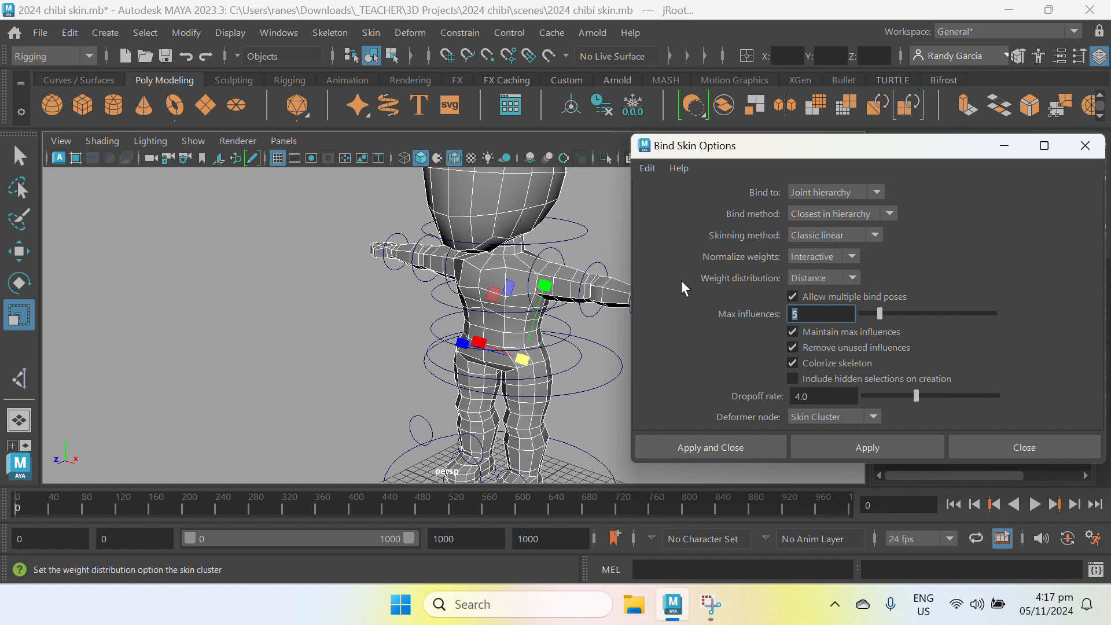
text(3)
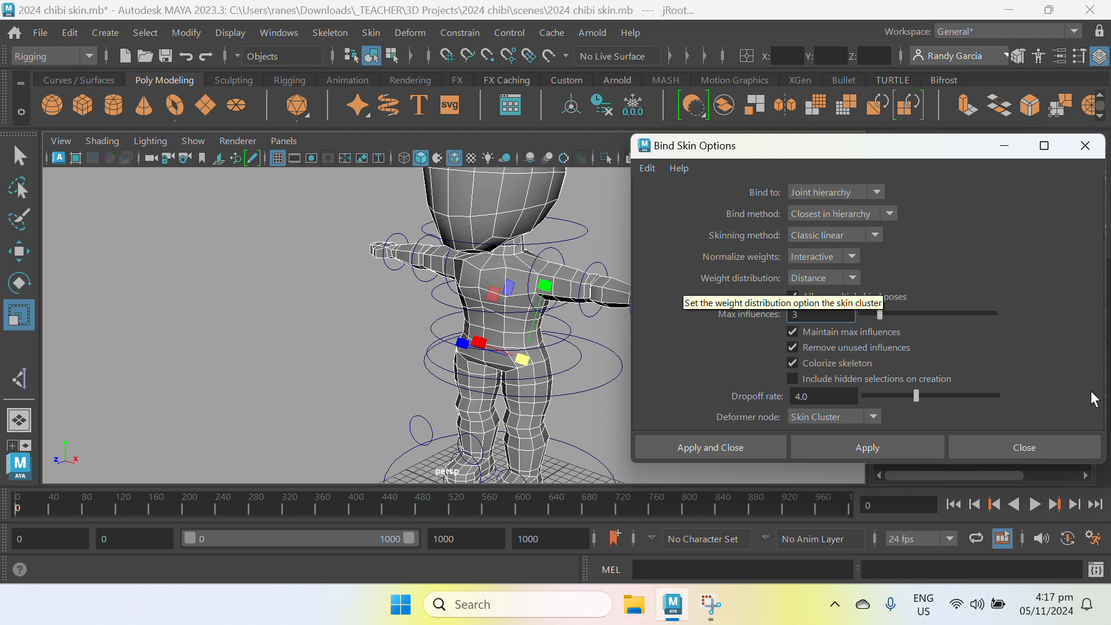
click(709, 446)
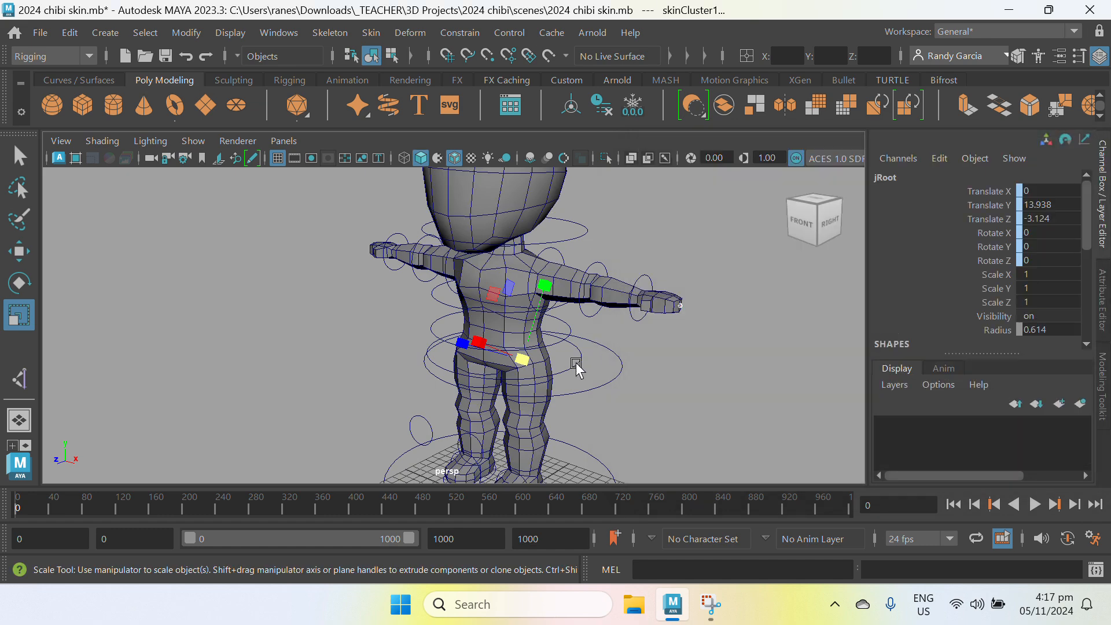
- Rotate the control circle below the head by about -4.3 degrees in Z to test the skin deformation
scroll(652, 415, down, 3)
alt+drag(652, 415, 643, 315)
alt+middle_drag(643, 312, 581, 318)
alt+right_drag(581, 318, 589, 362)
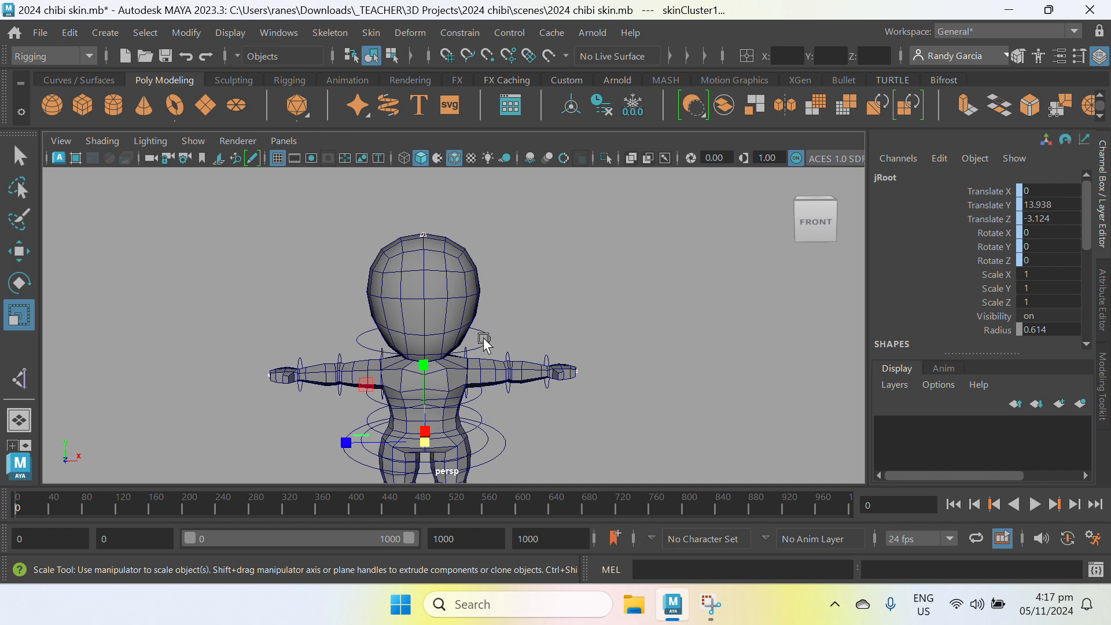
click(484, 338)
alt+right_drag(531, 327, 565, 338)
mouse_move(565, 337)
alt+mouse_down()
mouse_move(571, 354)
mouse_move(568, 339)
alt+mouse_up()
alt+middle_drag(569, 339, 612, 328)
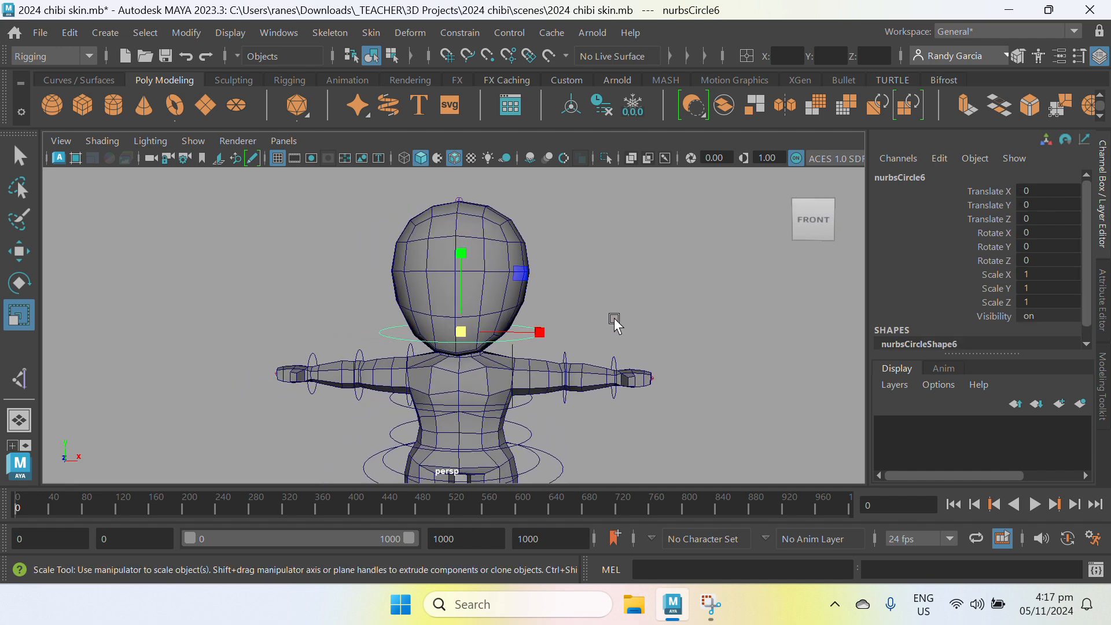
key(e)
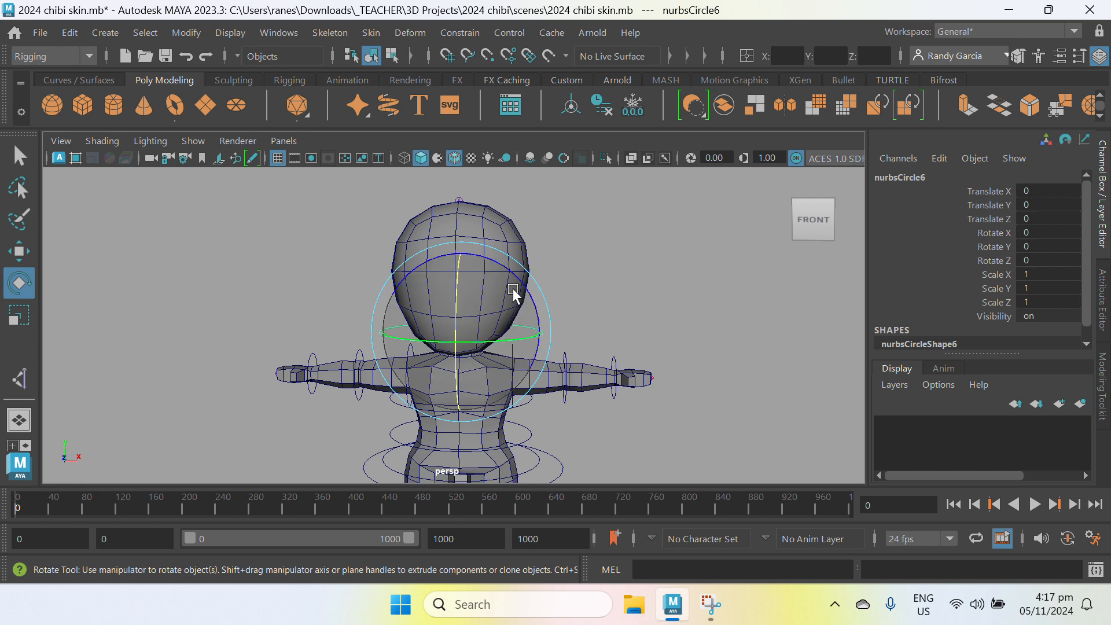
mouse_move(520, 282)
mouse_down()
mouse_move(568, 343)
mouse_move(405, 255)
mouse_move(575, 339)
mouse_move(491, 281)
mouse_move(527, 291)
mouse_up()
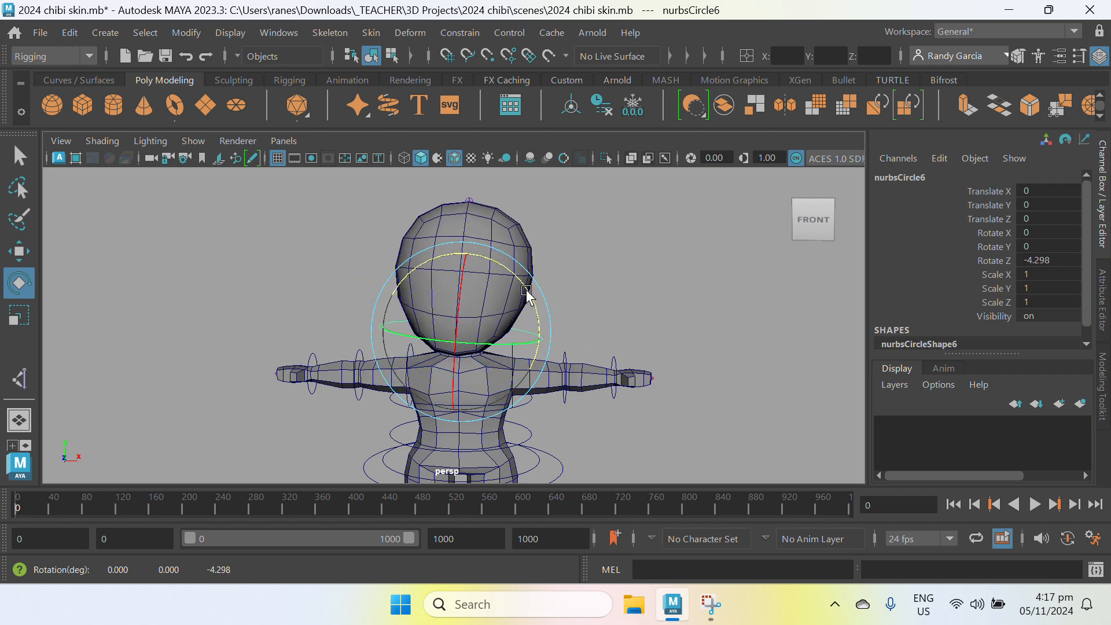
- Set the head control circle's Rotate Z back to 0
double_click(1048, 260)
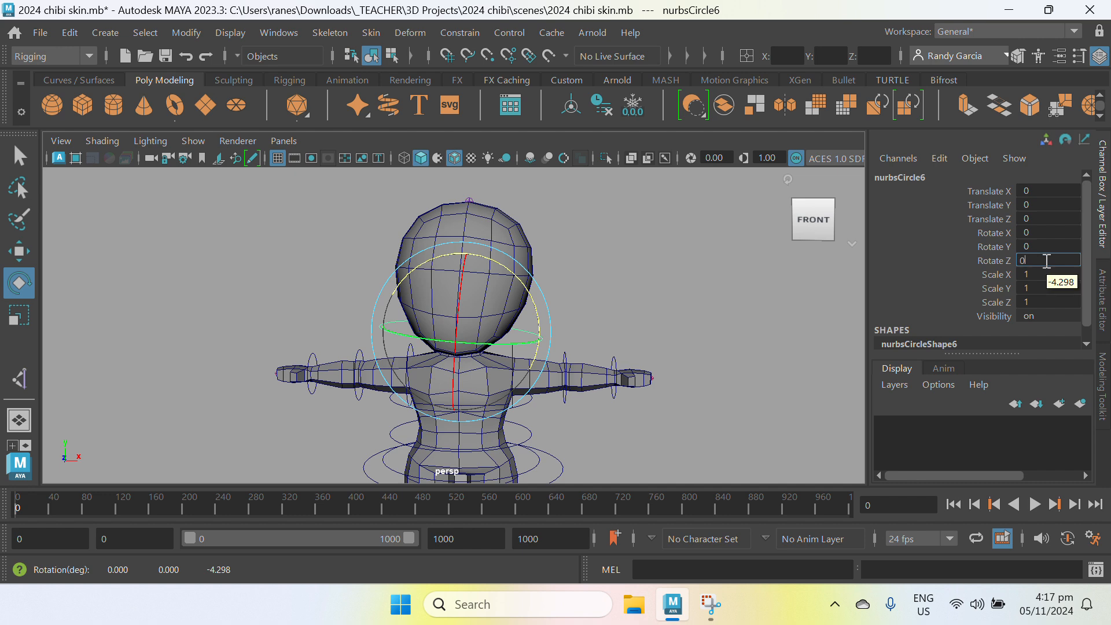
text(0)
key(Return)
- Select the chibi mesh and hide joints, IK handles and NURBS curves in the perspective viewport
mouse_move(608, 312)
alt+mouse_down()
mouse_move(670, 345)
mouse_move(587, 304)
alt+mouse_up()
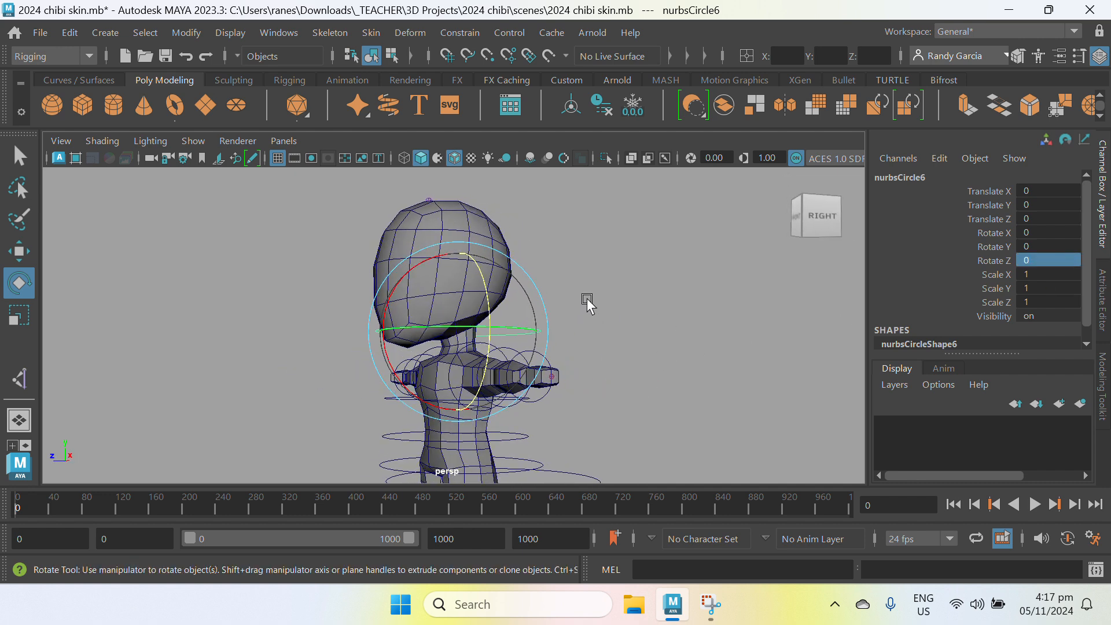
scroll(588, 300, up, 2)
alt+middle_drag(608, 282, 615, 349)
drag(502, 253, 617, 295)
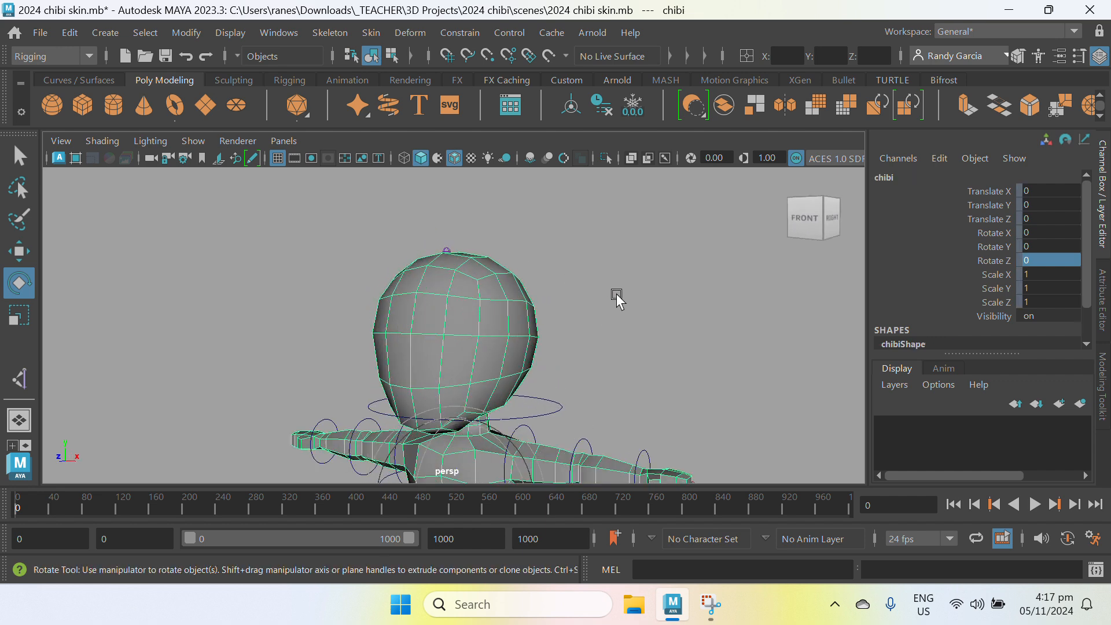
scroll(617, 294, up, 2)
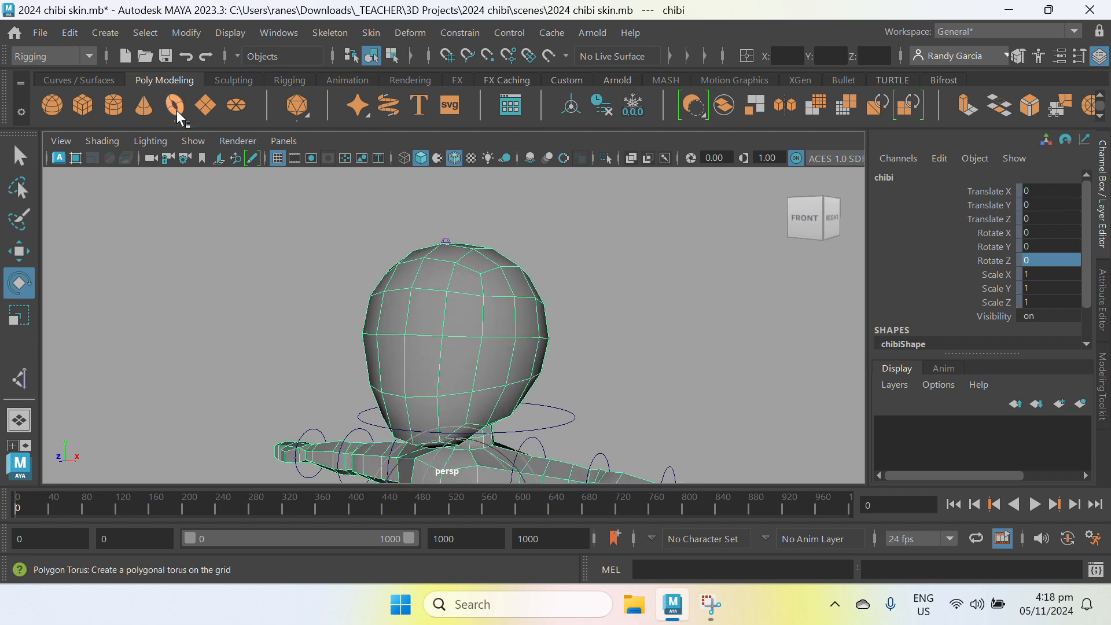
click(194, 143)
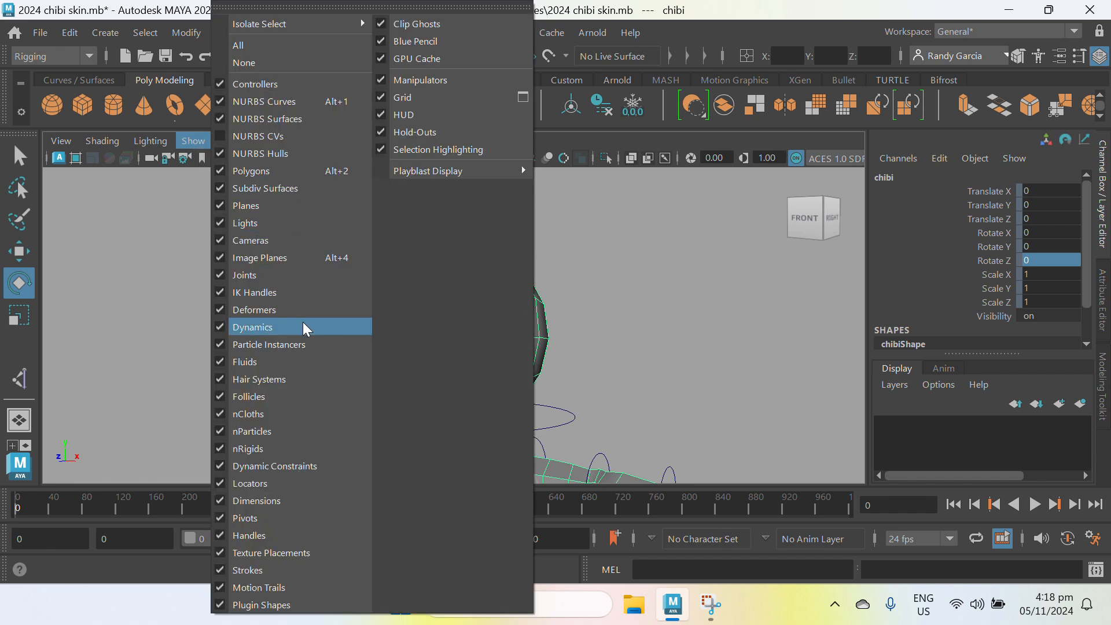
click(269, 272)
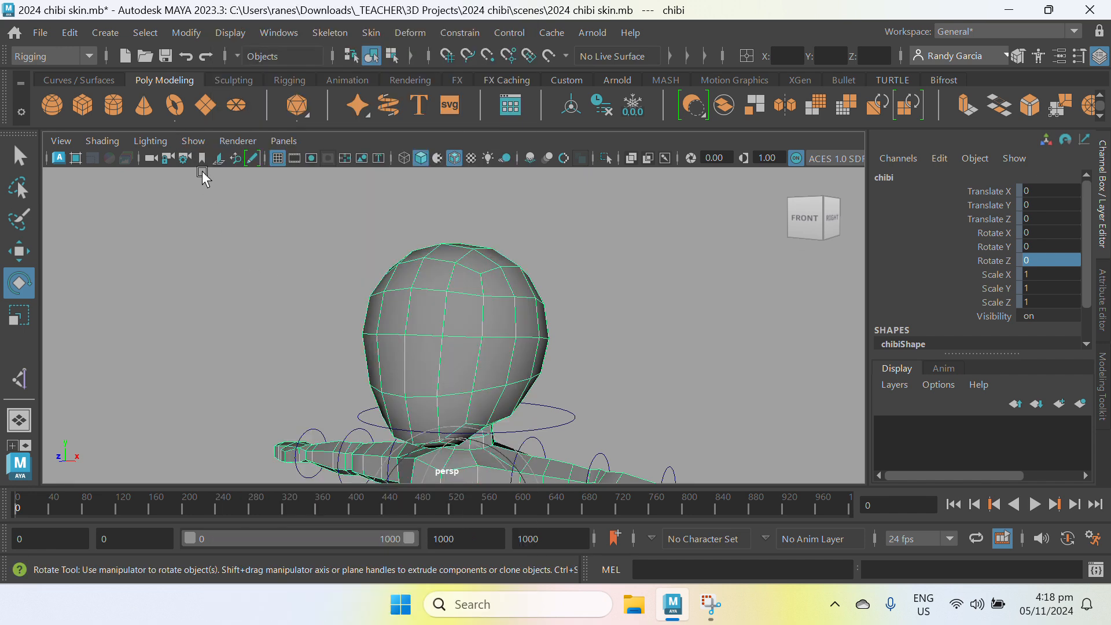
click(195, 141)
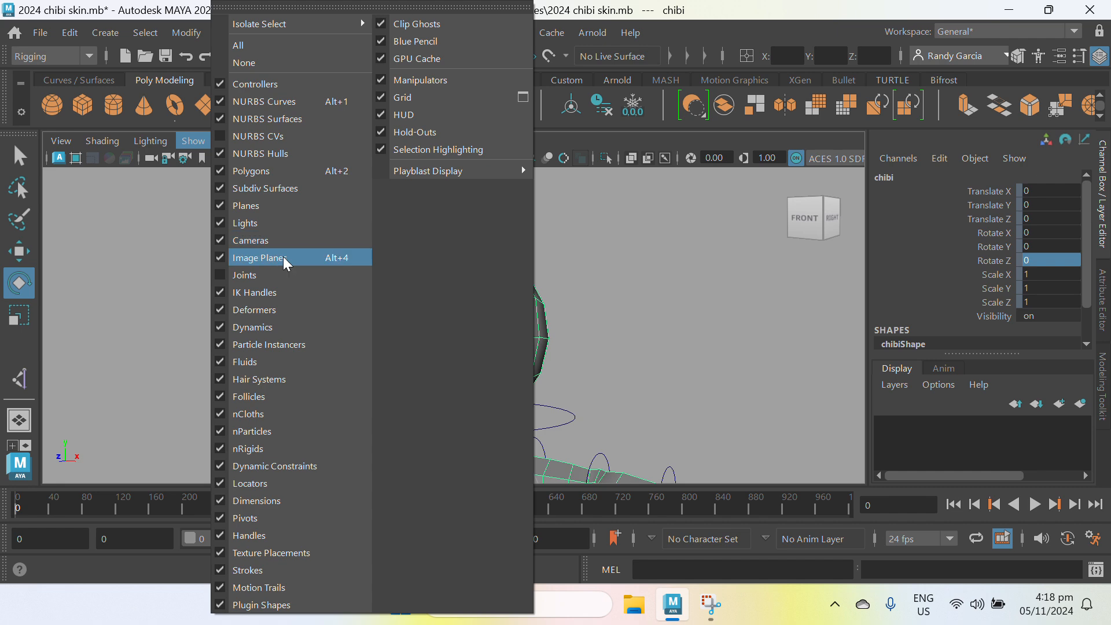
click(276, 293)
click(193, 141)
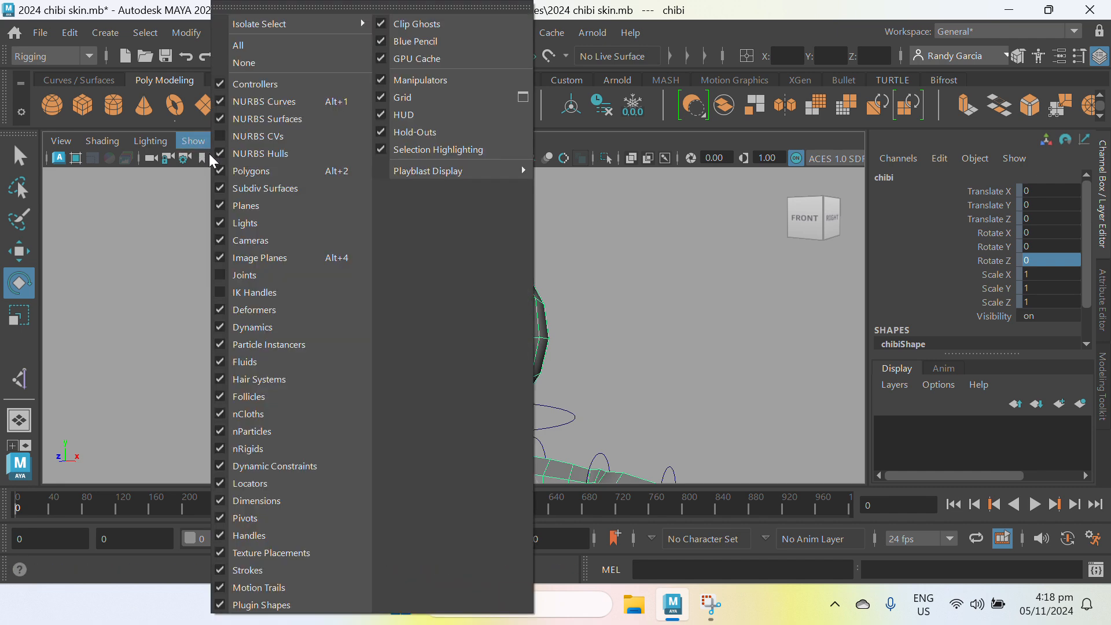
click(270, 104)
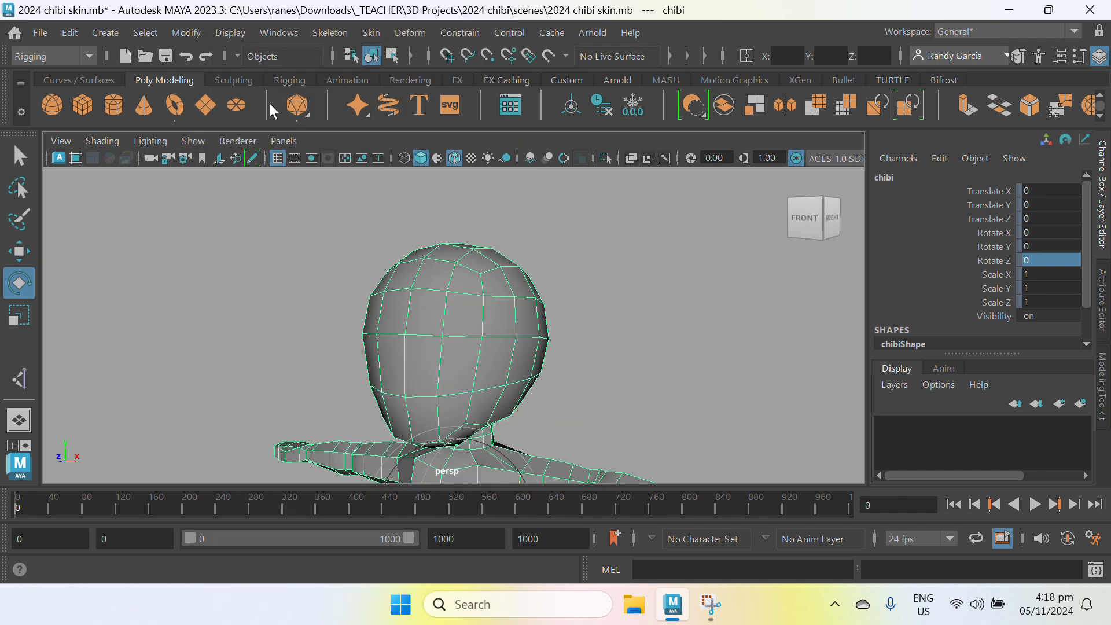
- Switch the chibi mesh to vertex component mode
alt+right_drag(557, 350, 496, 290)
alt+drag(496, 290, 602, 326)
click(602, 330)
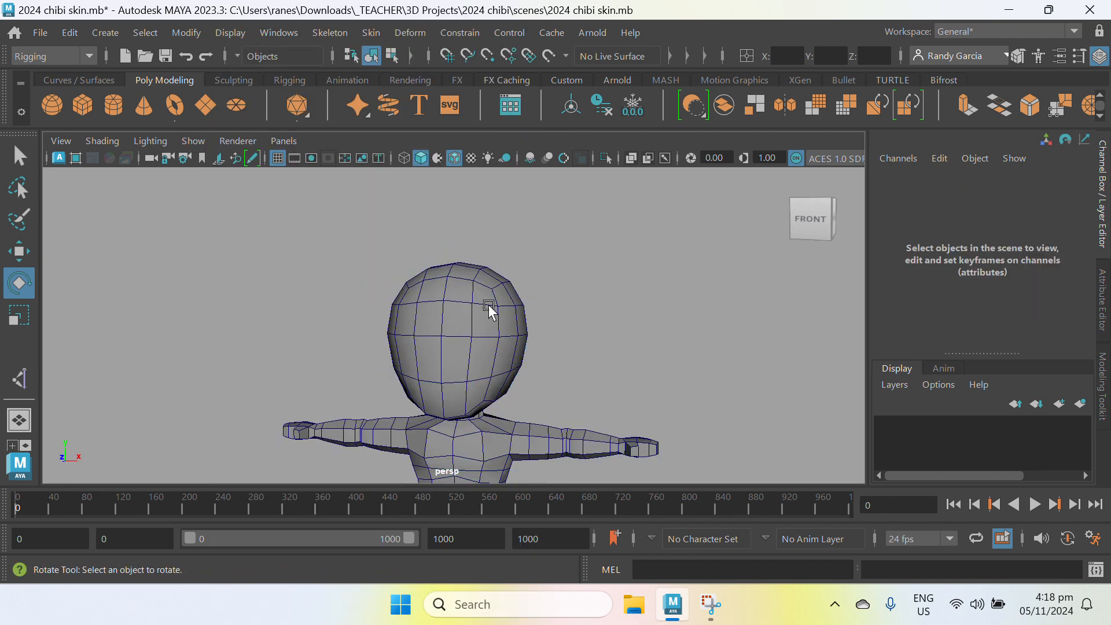
click(491, 313)
right_click(517, 307)
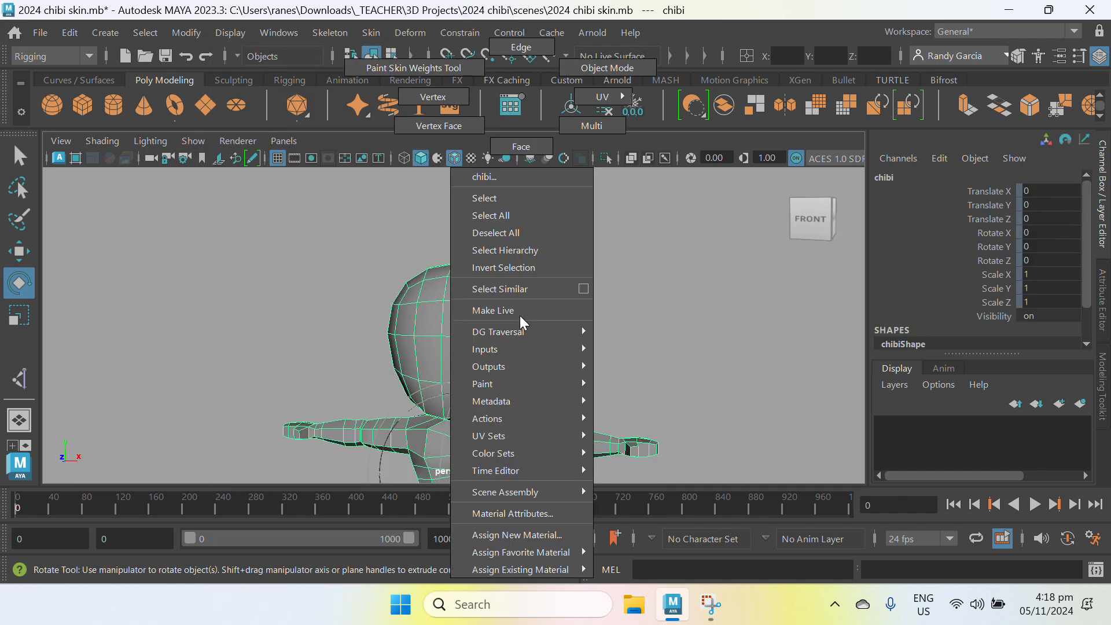
click(433, 96)
alt+drag(497, 265, 619, 314)
right_click(472, 320)
click(394, 103)
- Select all vertices of the head in the side view, leaving out the neck vertices
key(space)
scroll(617, 314, down, 5)
alt+middle_drag(629, 444, 640, 503)
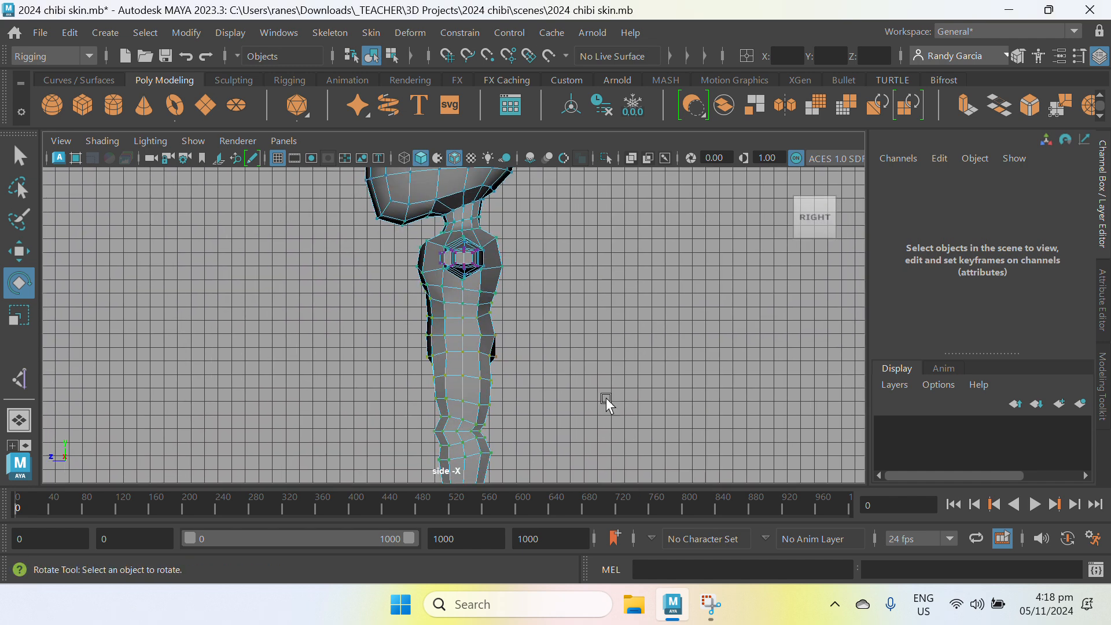
alt+middle_drag(629, 292, 643, 409)
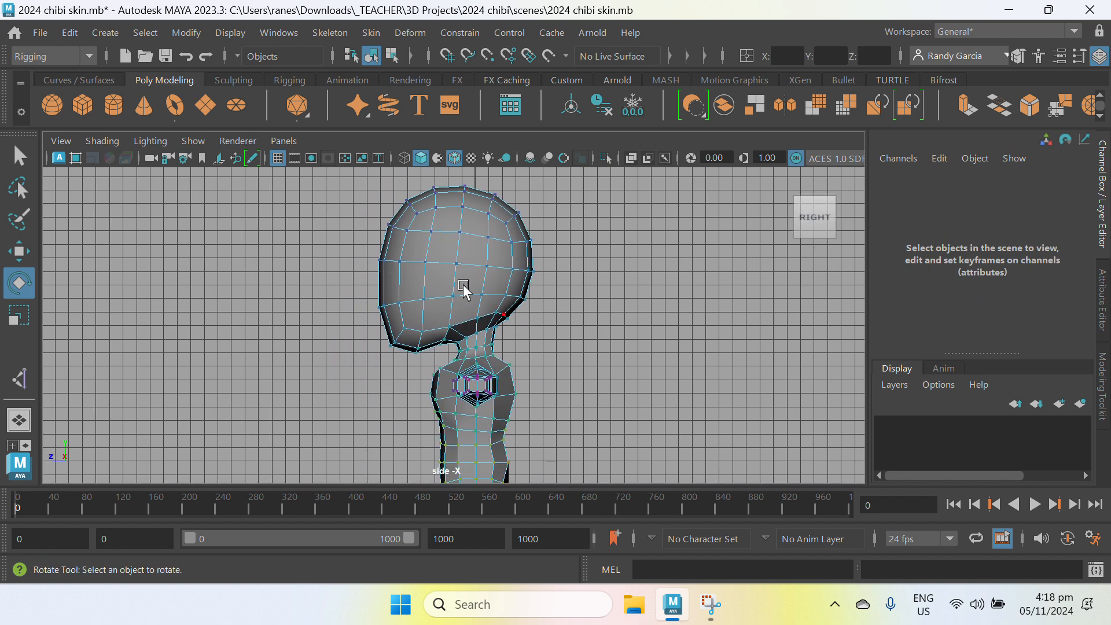
alt+middle_drag(566, 289, 570, 356)
drag(265, 220, 644, 418)
scroll(679, 425, up, 2)
alt+middle_drag(679, 425, 635, 248)
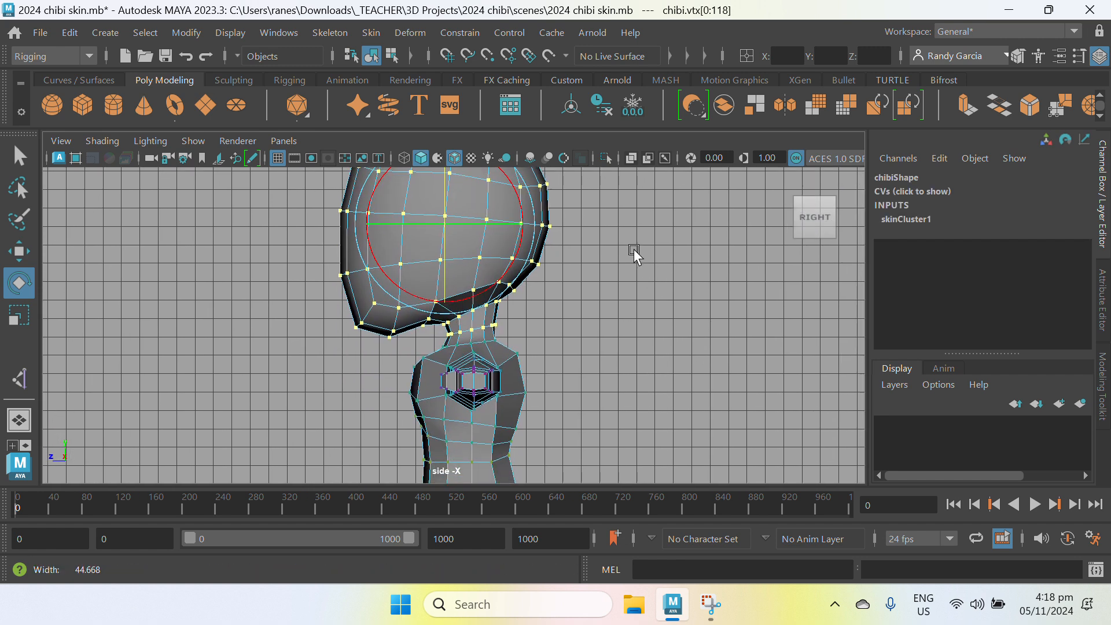
scroll(695, 352, up, 3)
ctrl+drag(667, 411, 424, 334)
ctrl+drag(673, 389, 513, 313)
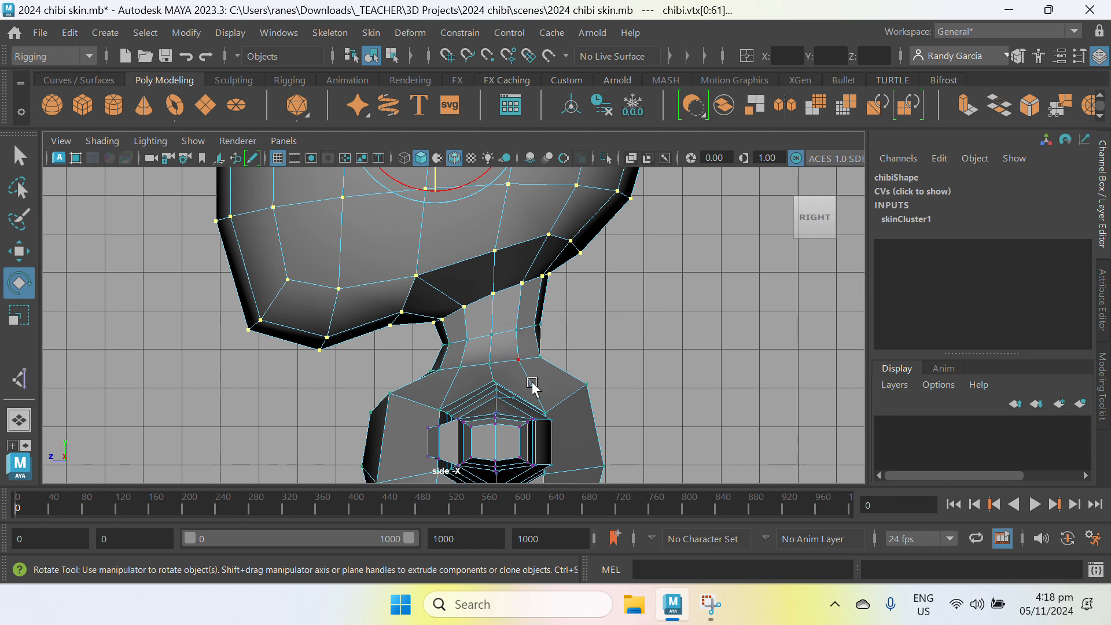
- Return to the perspective view and open the Component Editor on the Smooth Skins weights of the selected head vertices
click(20, 422)
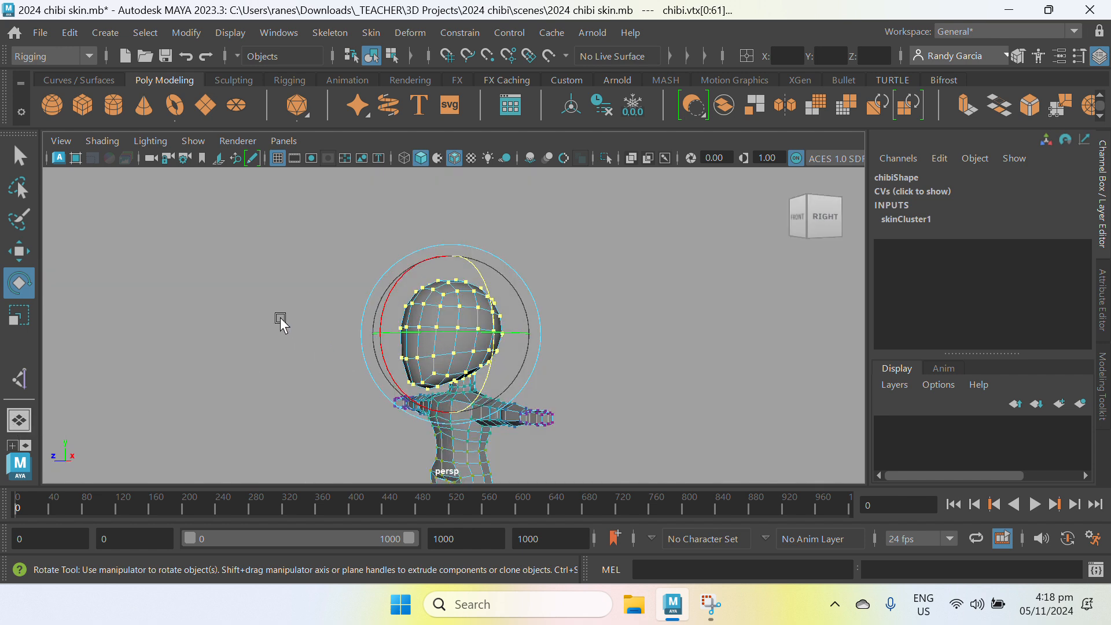
scroll(331, 322, up, 2)
alt+drag(284, 317, 310, 297)
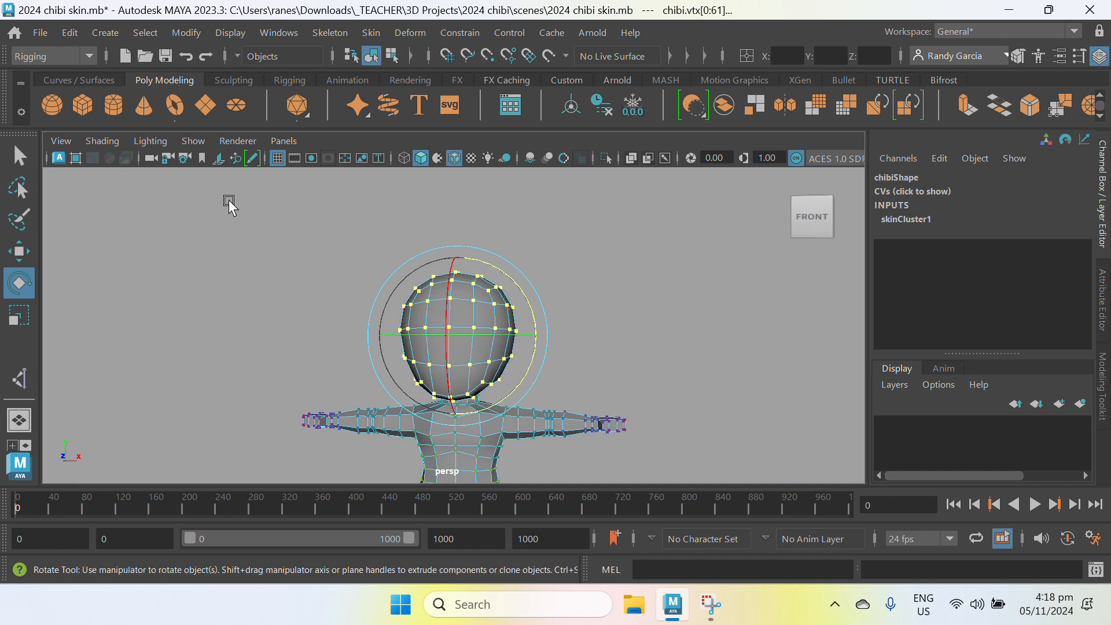
click(276, 35)
mouse_move(333, 141)
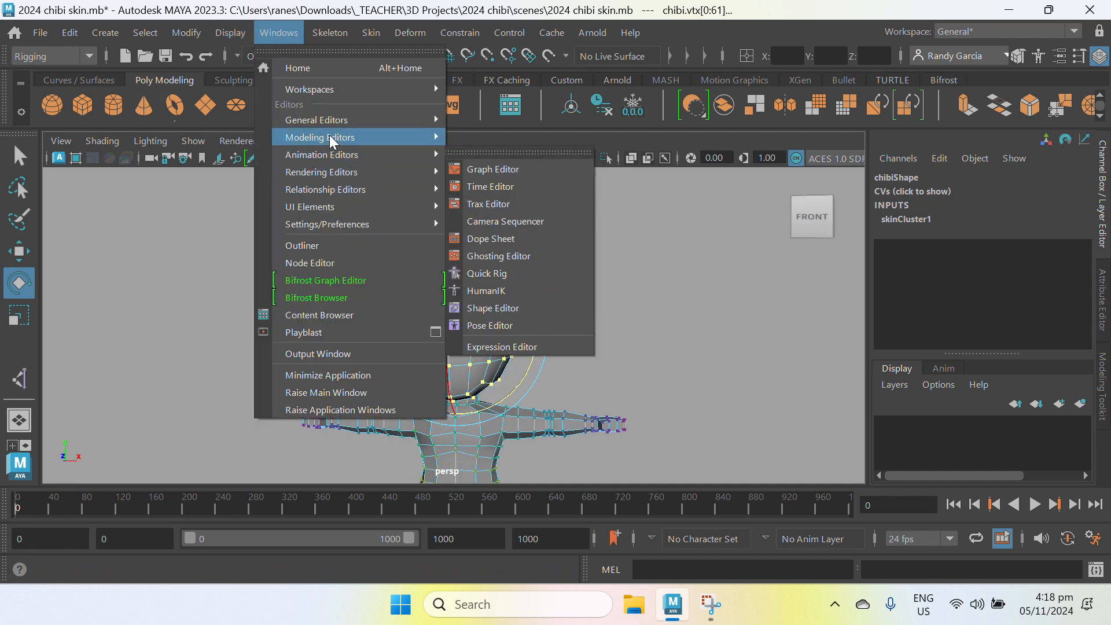
mouse_move(348, 119)
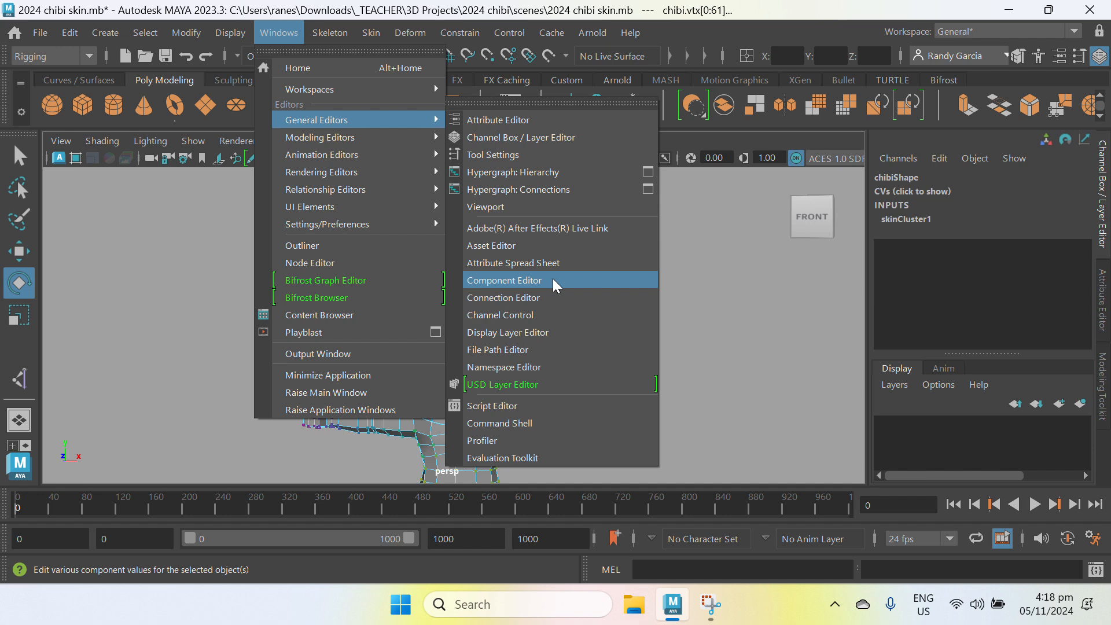
click(513, 281)
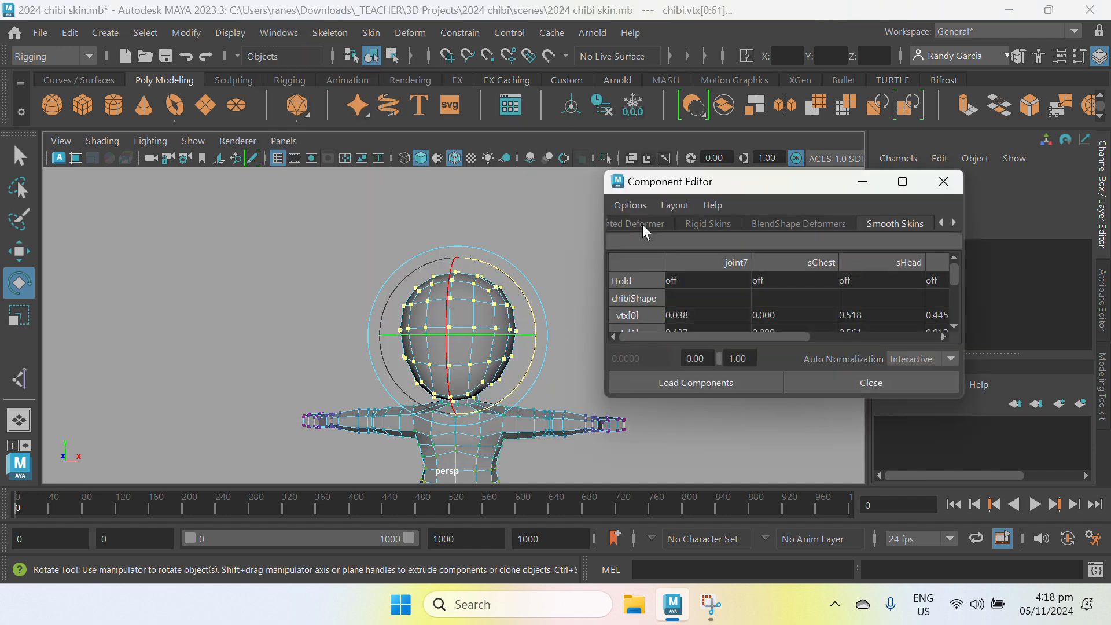
click(805, 223)
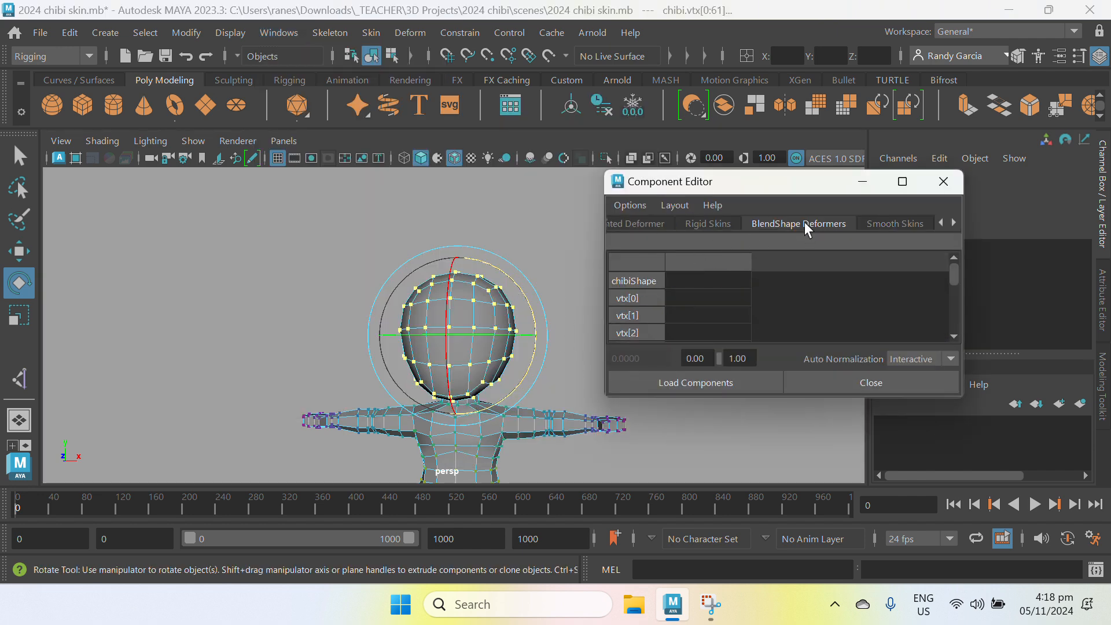
click(901, 226)
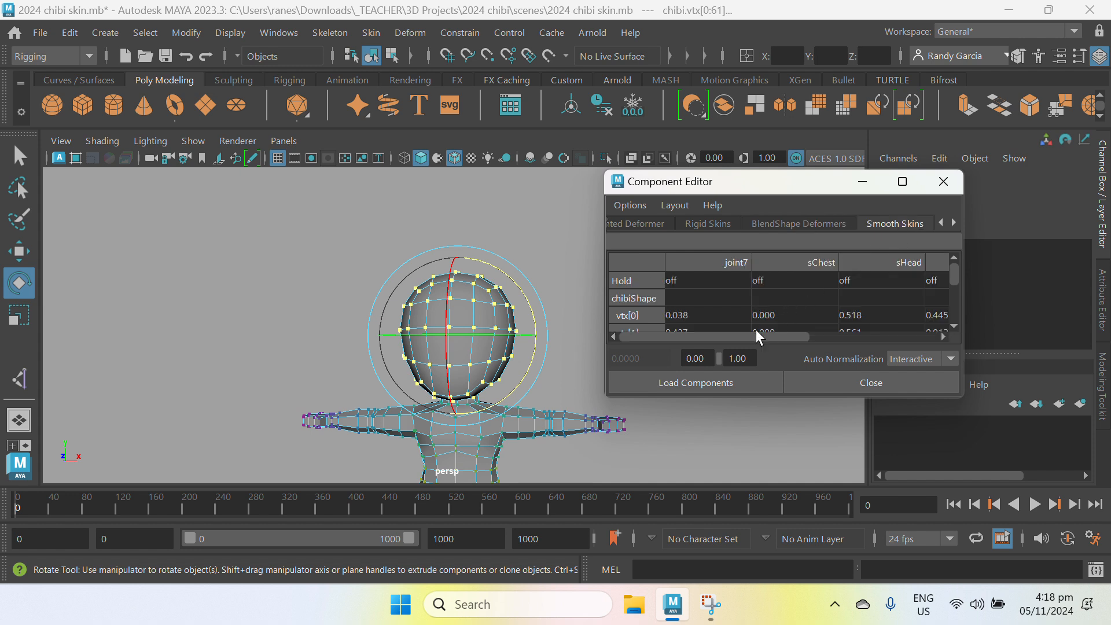
- Set the sHead weight to 1 for the head vertices from vtx[1] down to vtx[113]
drag(749, 335, 867, 344)
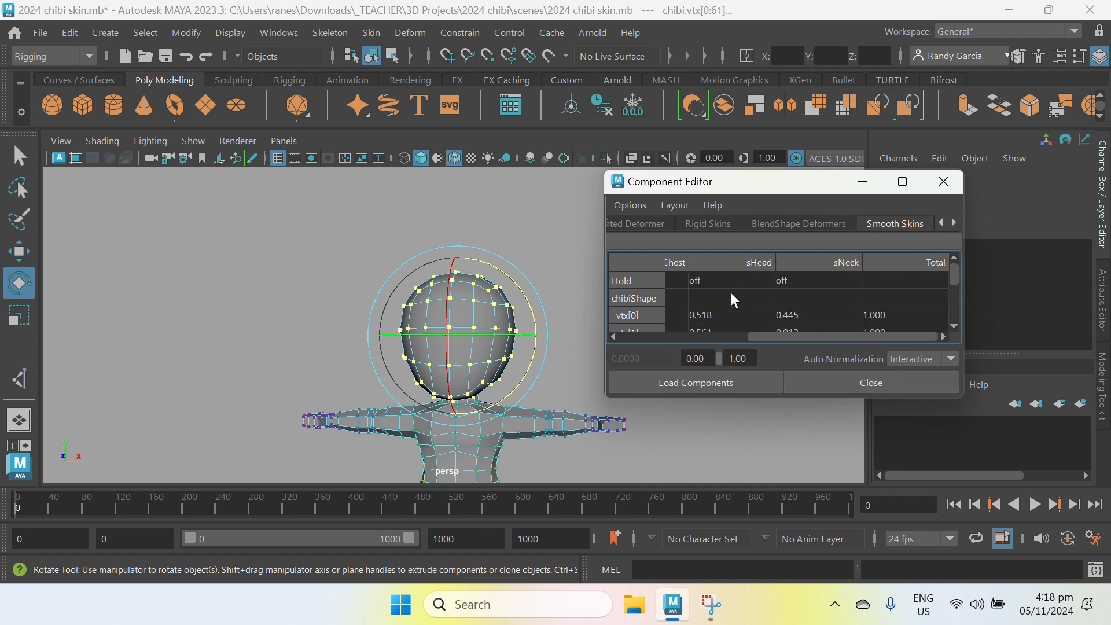
scroll(731, 297, down, 1)
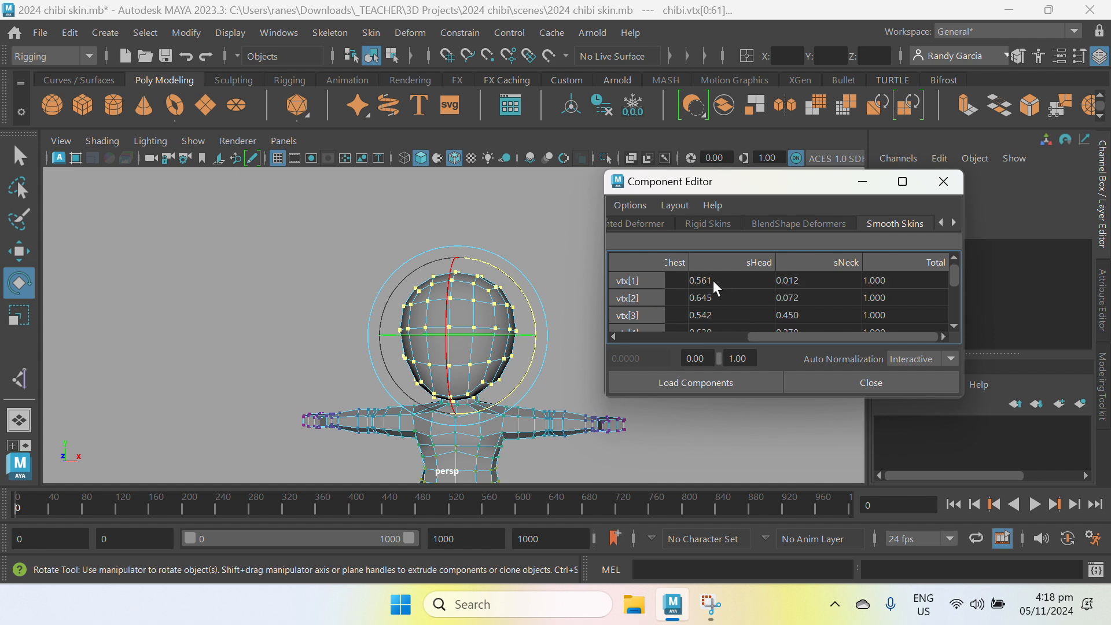
drag(712, 280, 738, 323)
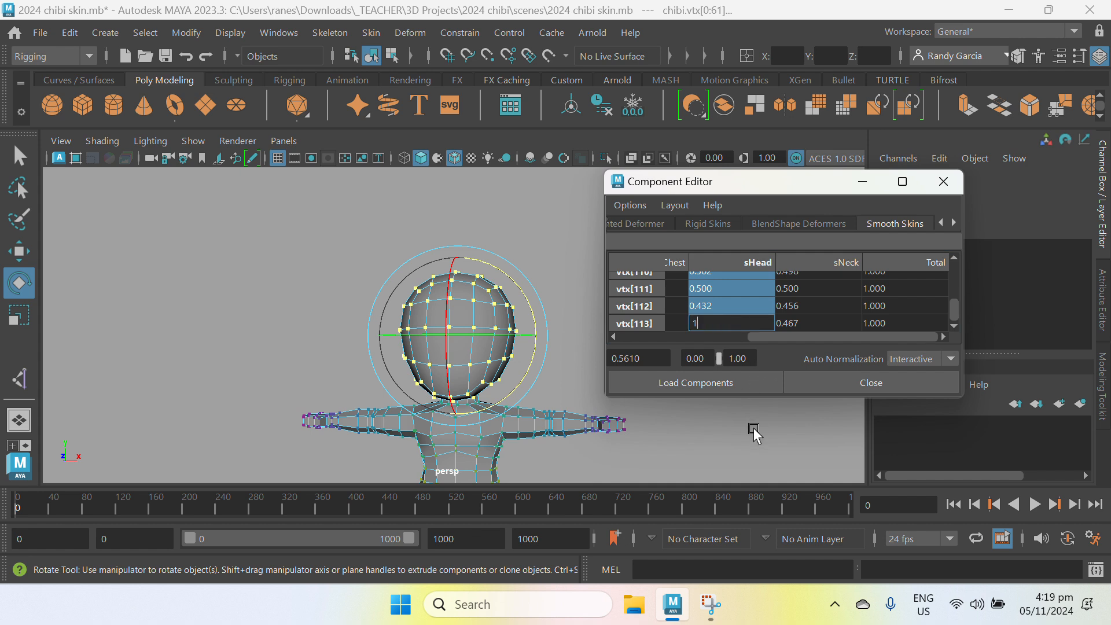
key(Return)
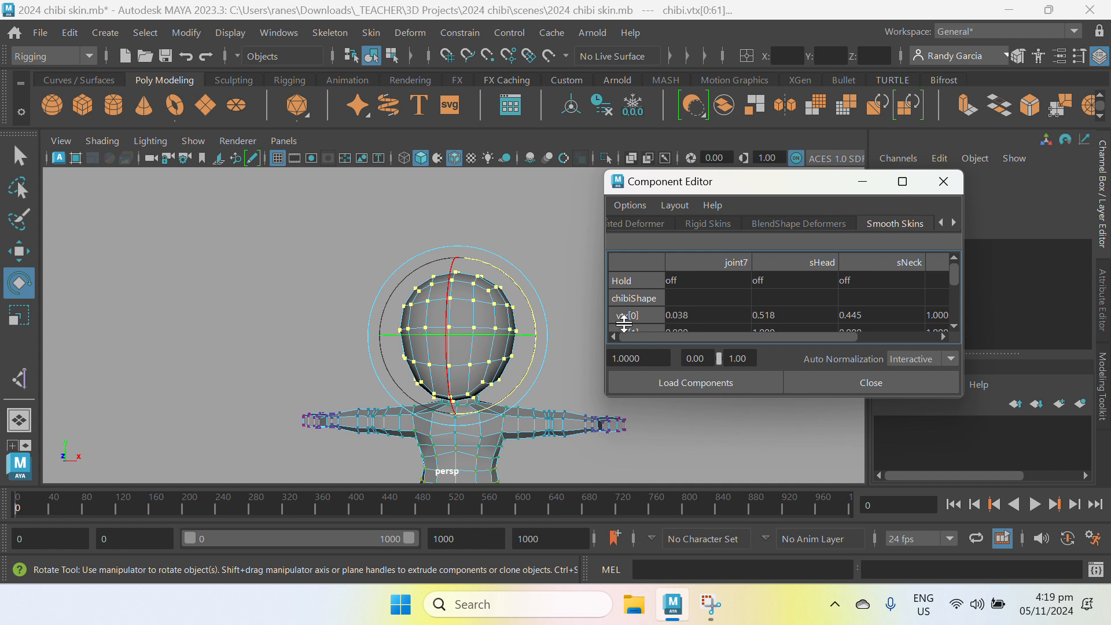
- Set the sHead weight of all listed head vertices, including vtx[0], to 1 and close the Component Editor
drag(829, 334, 917, 343)
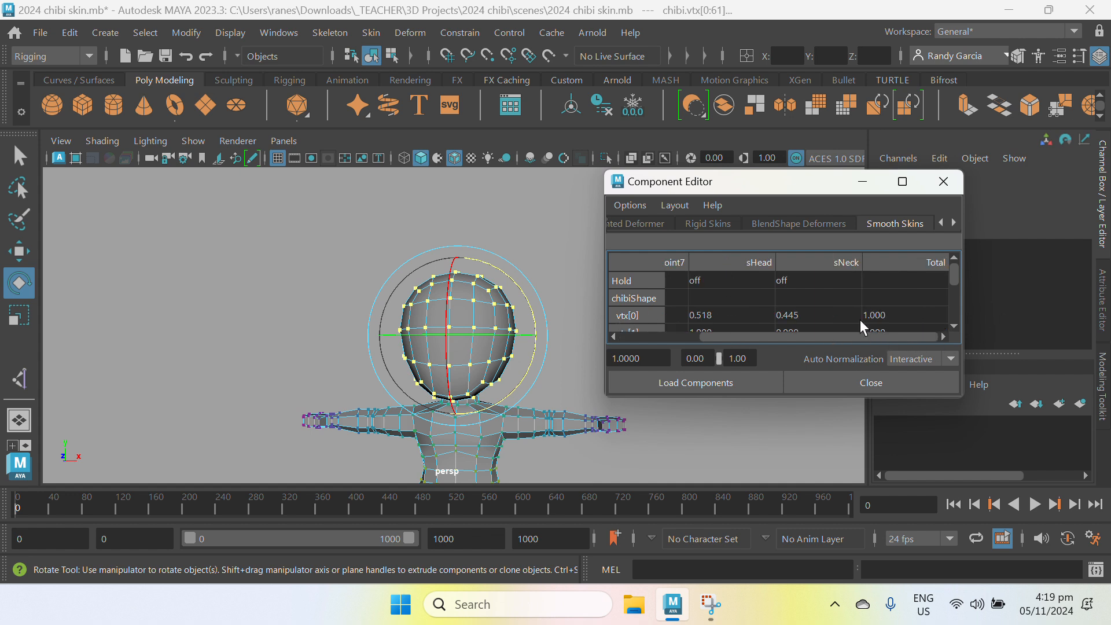
scroll(836, 279, down, 3)
scroll(837, 289, up, 3)
scroll(839, 301, down, 3)
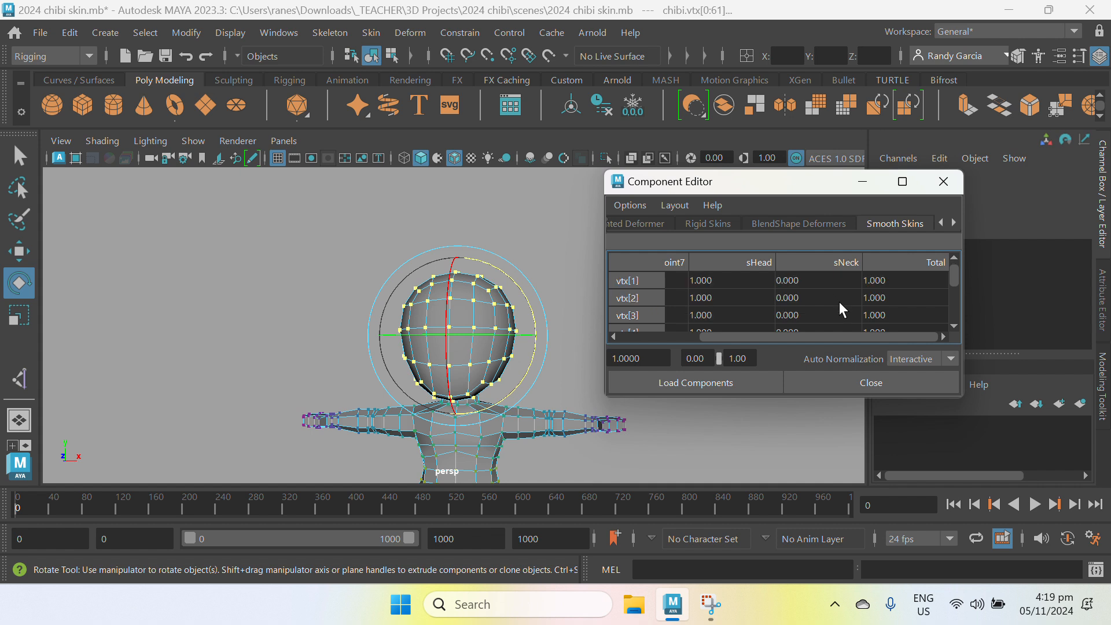
scroll(828, 305, up, 3)
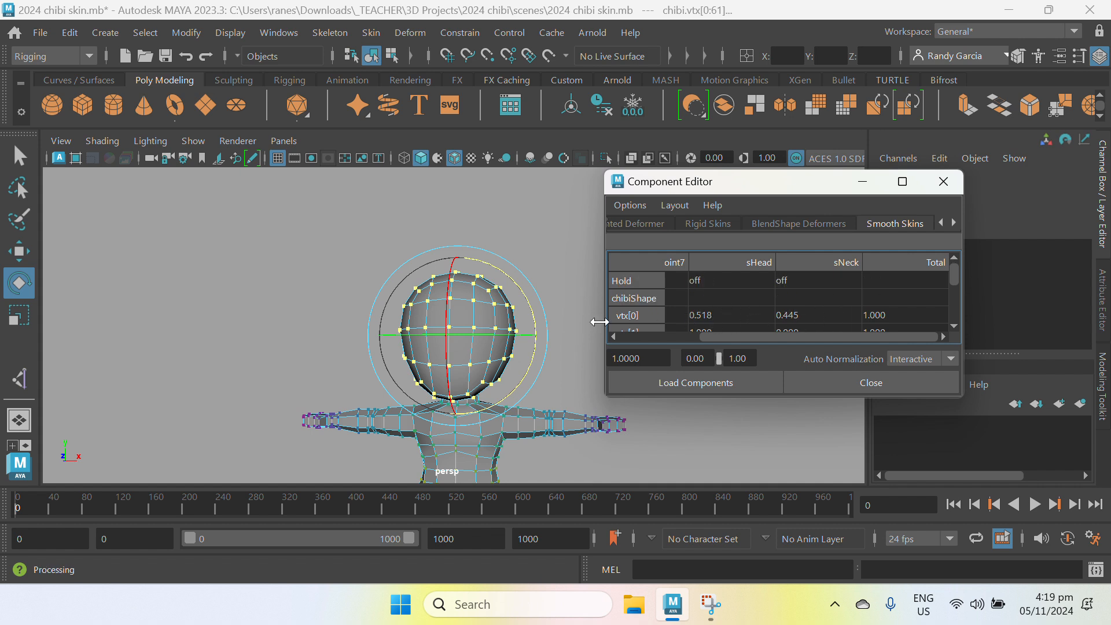
drag(710, 316, 725, 345)
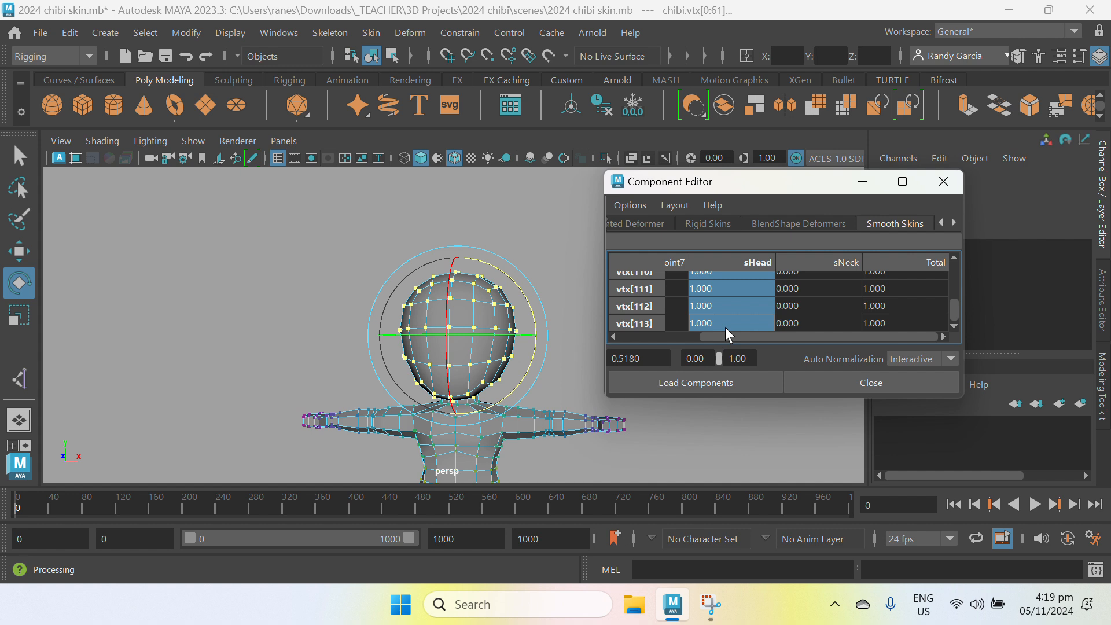
double_click(725, 328)
text(1)
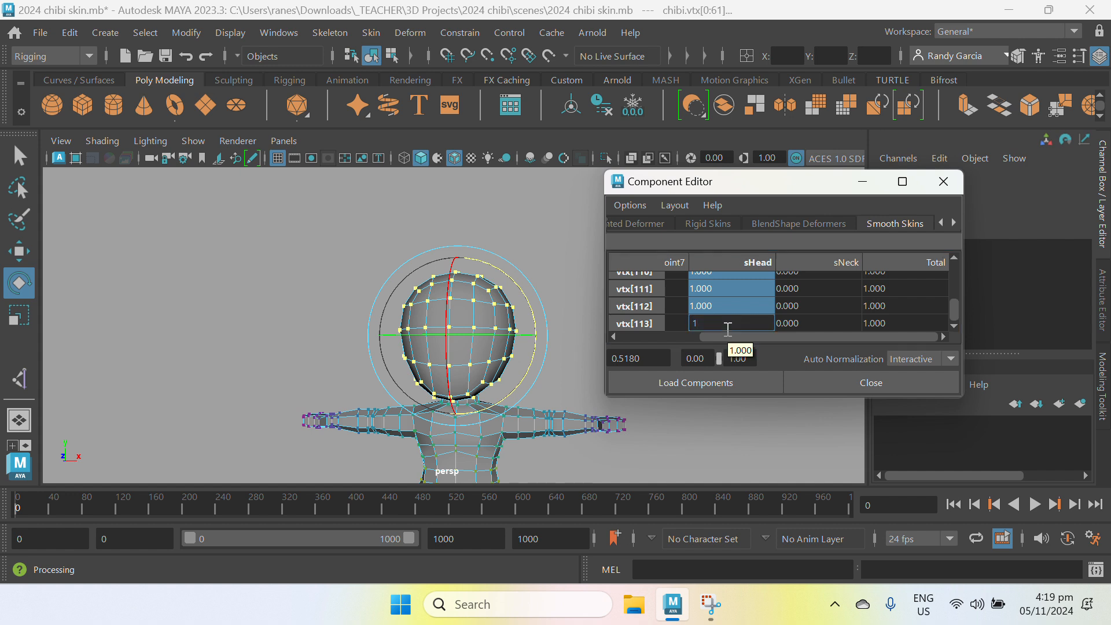
key(Return)
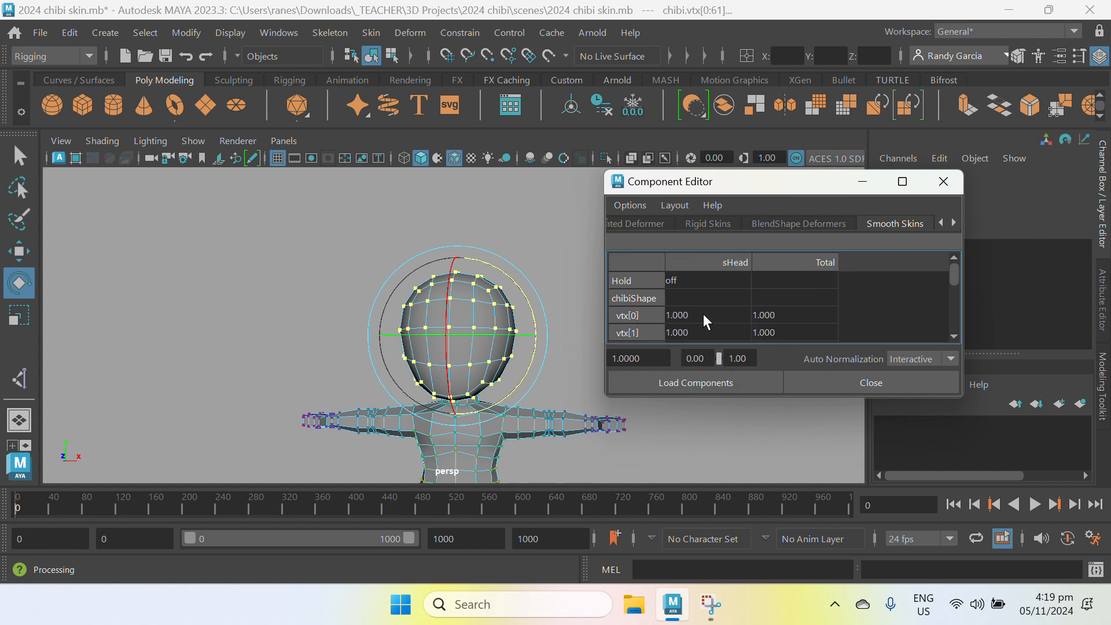
click(945, 185)
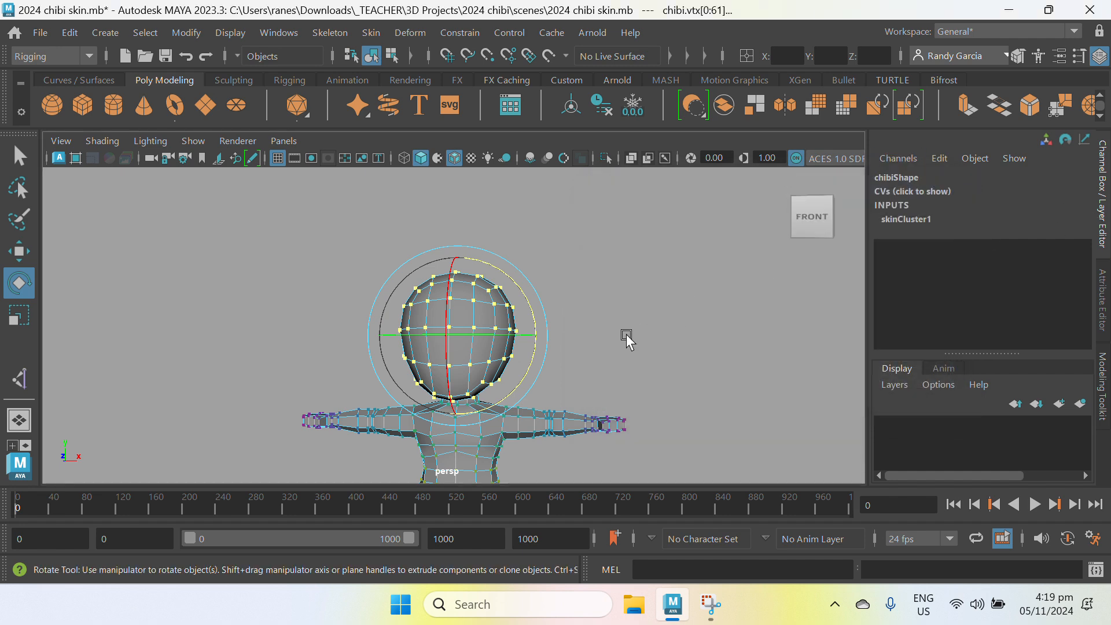
- Return the chibi mesh to object mode and show the NURBS curves in the perspective viewport
click(755, 412)
right_drag(473, 308, 540, 73)
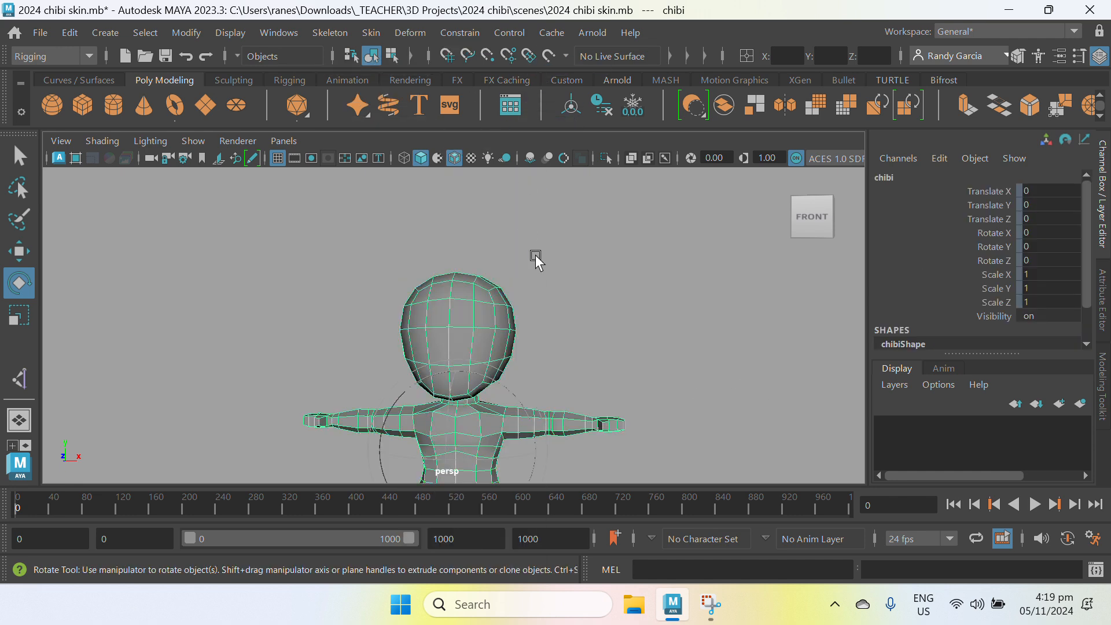
click(193, 141)
click(276, 102)
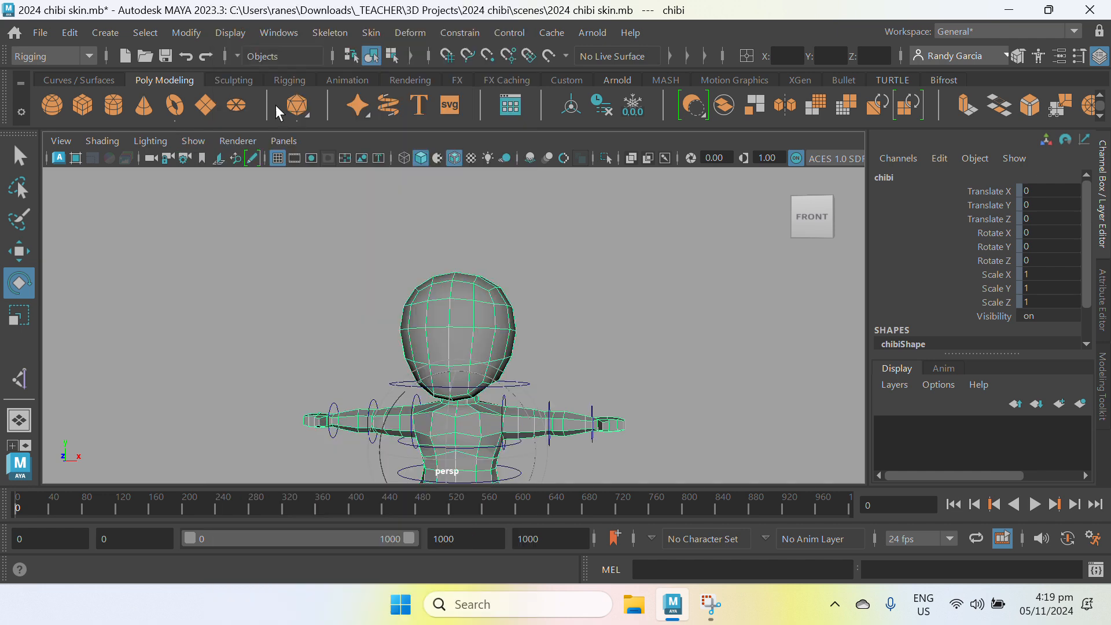
- Test the head deformation by rotating the head control circle about 8 degrees in Z and reset its rotation
click(595, 343)
drag(528, 395, 529, 396)
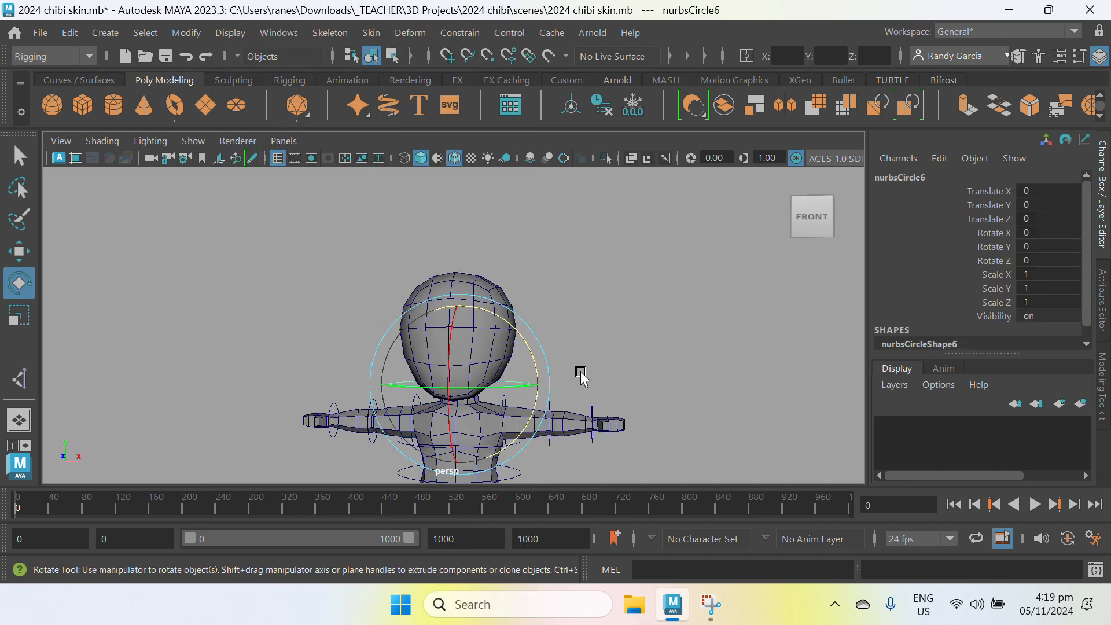
drag(526, 340, 505, 332)
double_click(1040, 261)
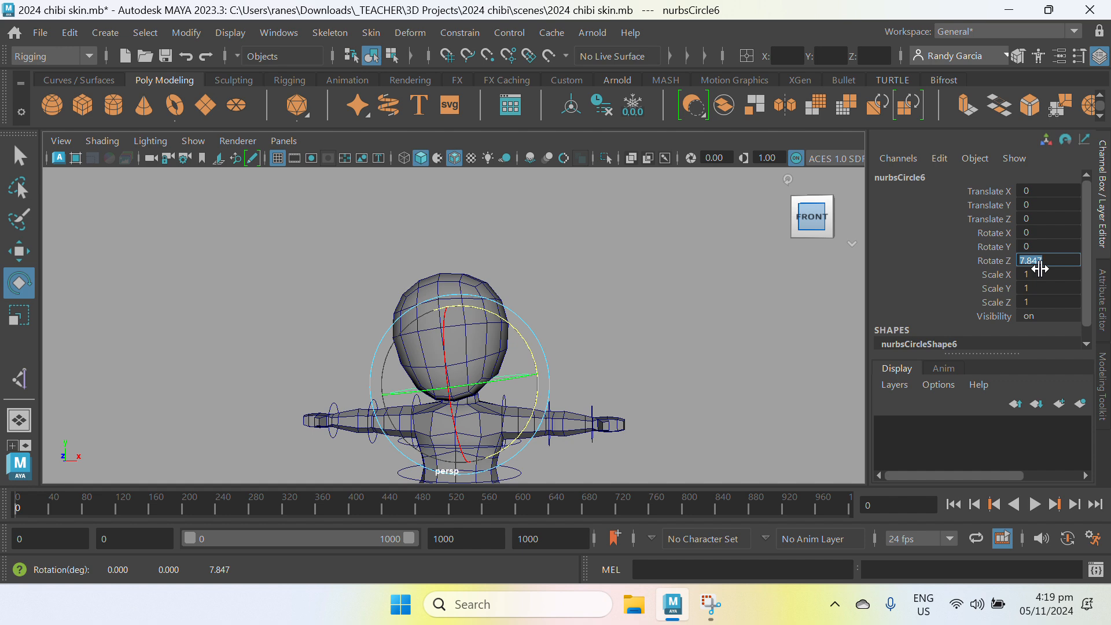
key(Return)
- Test the arm deformation by rotating the left shoulder control about -53 degrees in Z and undo the rotation
alt+middle_drag(399, 414, 362, 316)
alt+right_drag(362, 317, 537, 346)
click(662, 392)
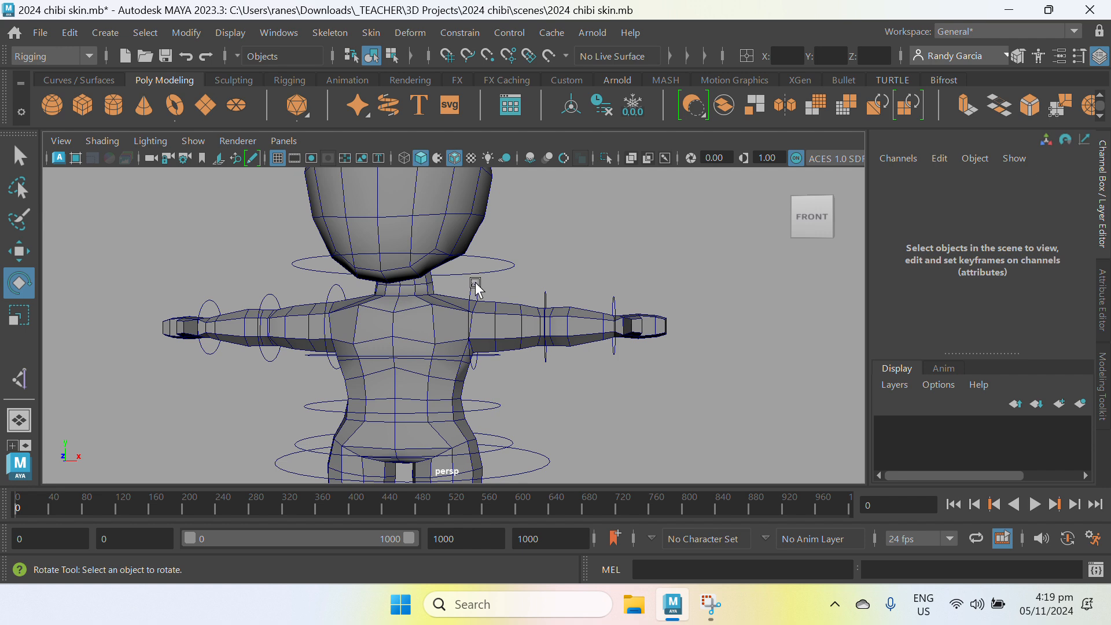
click(554, 297)
drag(555, 298, 561, 330)
key(ctrl+z)
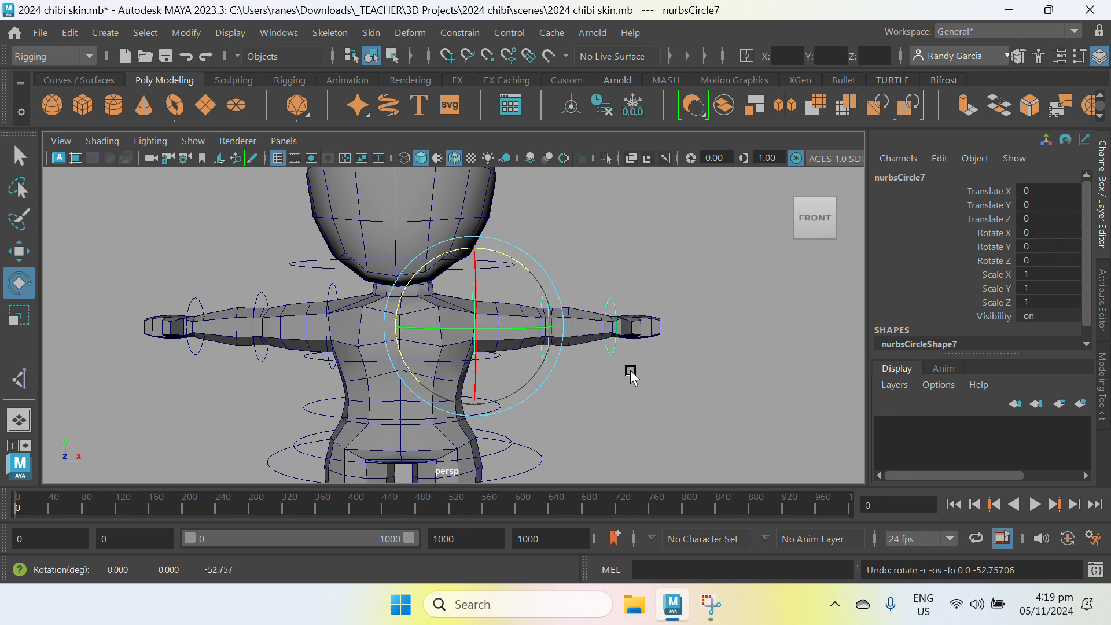
- Select the chibi mesh and open the Paint Skin Weights tool with its settings
alt+right_drag(631, 371, 609, 369)
alt+drag(609, 369, 605, 420)
click(638, 394)
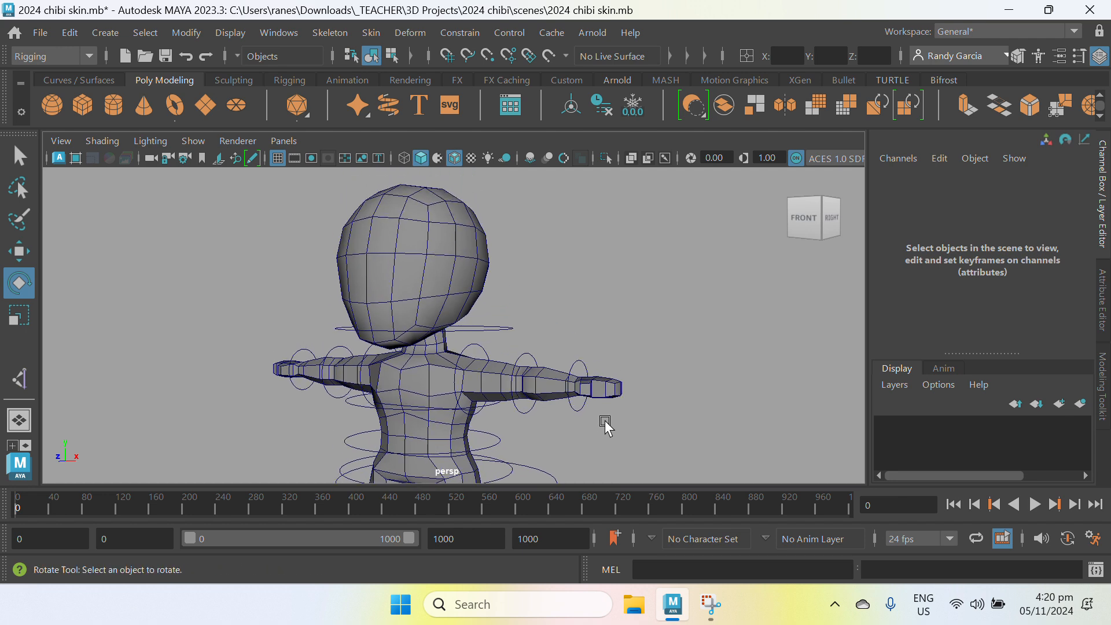
click(460, 270)
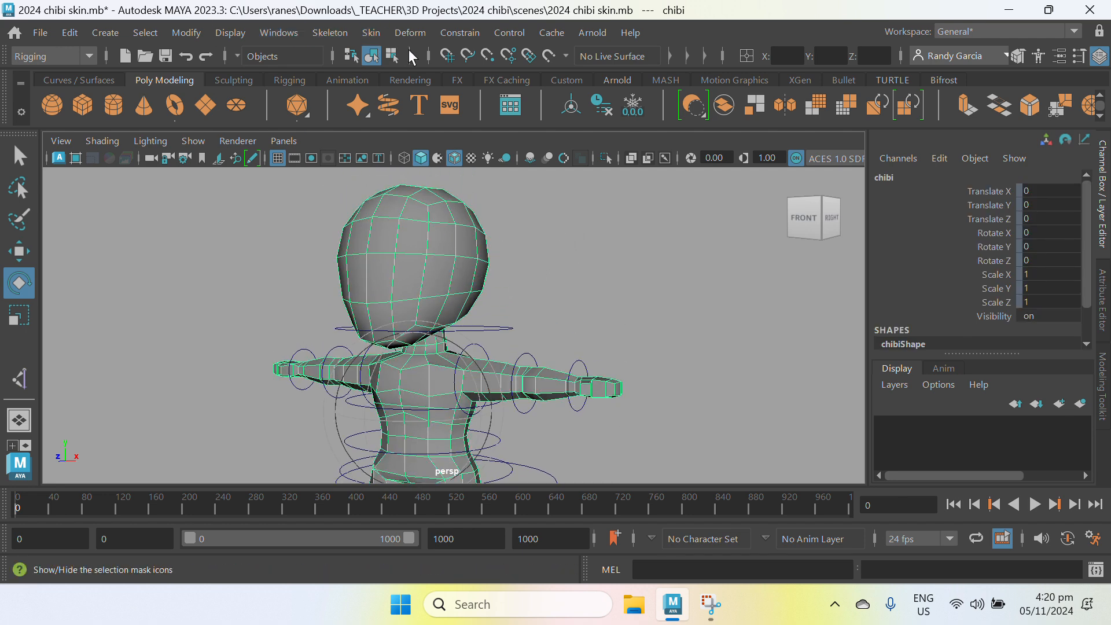
click(371, 33)
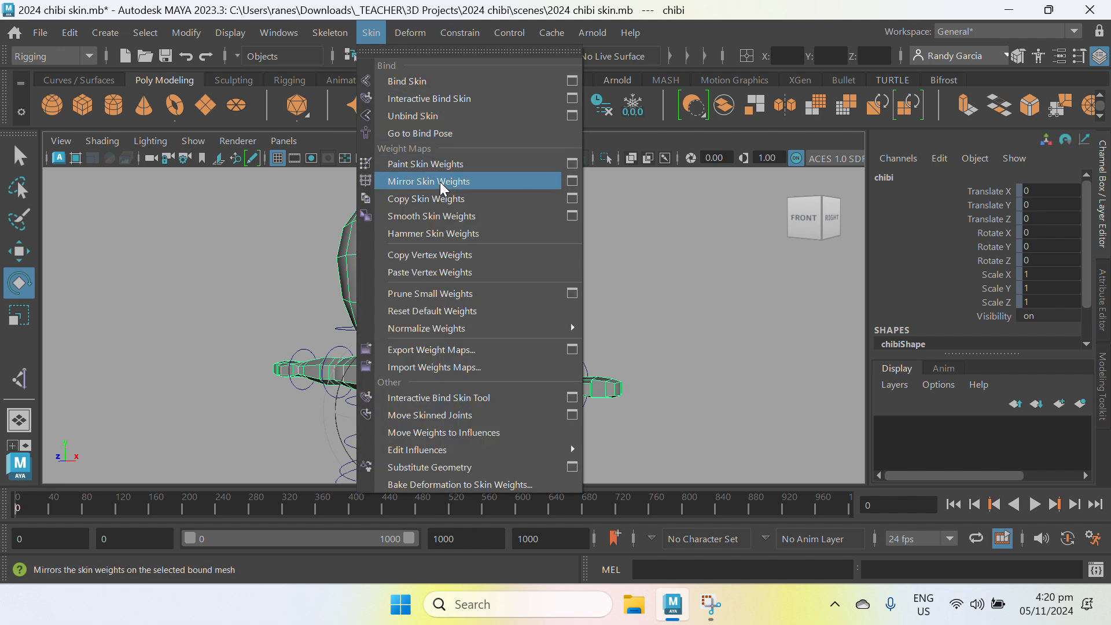
click(573, 164)
drag(849, 254, 152, 158)
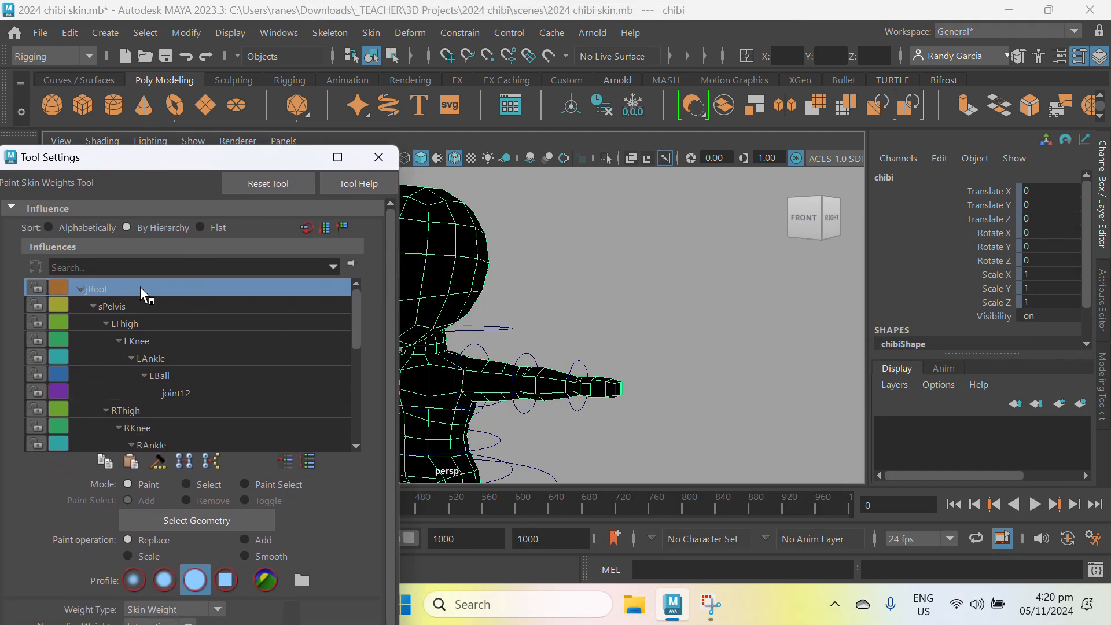
- Examine the jRoot influence weights around the hips and upper thighs from the side and the back
alt+middle_drag(622, 332, 733, 316)
alt+drag(814, 320, 682, 384)
alt+middle_drag(682, 384, 750, 283)
alt+drag(743, 363, 645, 345)
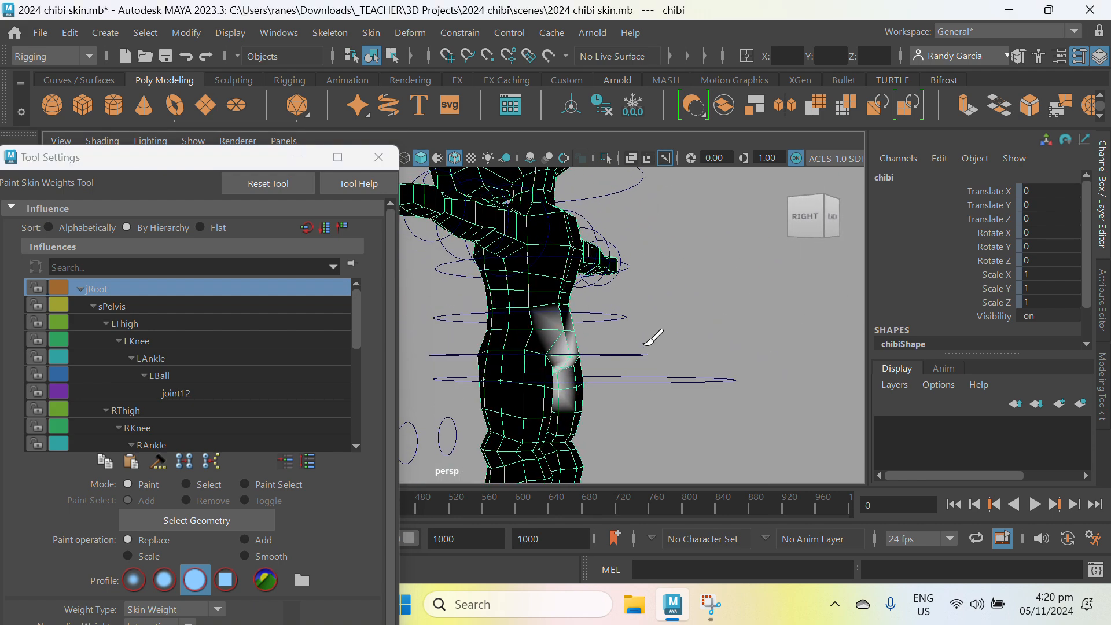
scroll(629, 347, up, 1)
alt+middle_drag(648, 394, 720, 349)
alt+drag(728, 342, 649, 319)
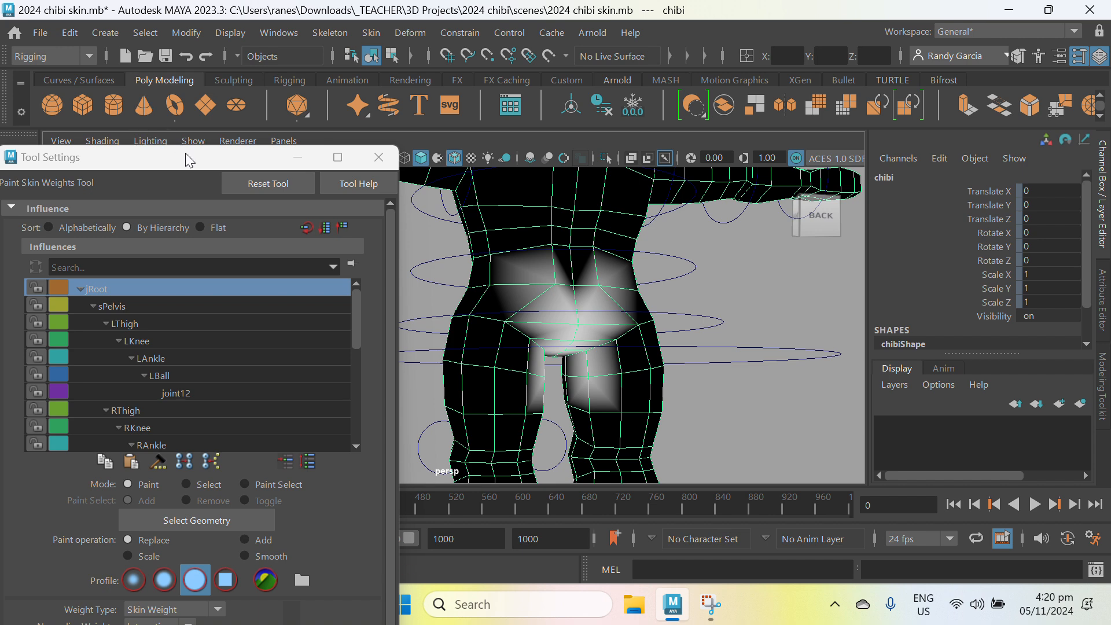
- Show the joints in the perspective viewport to see the skeleton inside the hips
drag(177, 157, 184, 215)
click(198, 142)
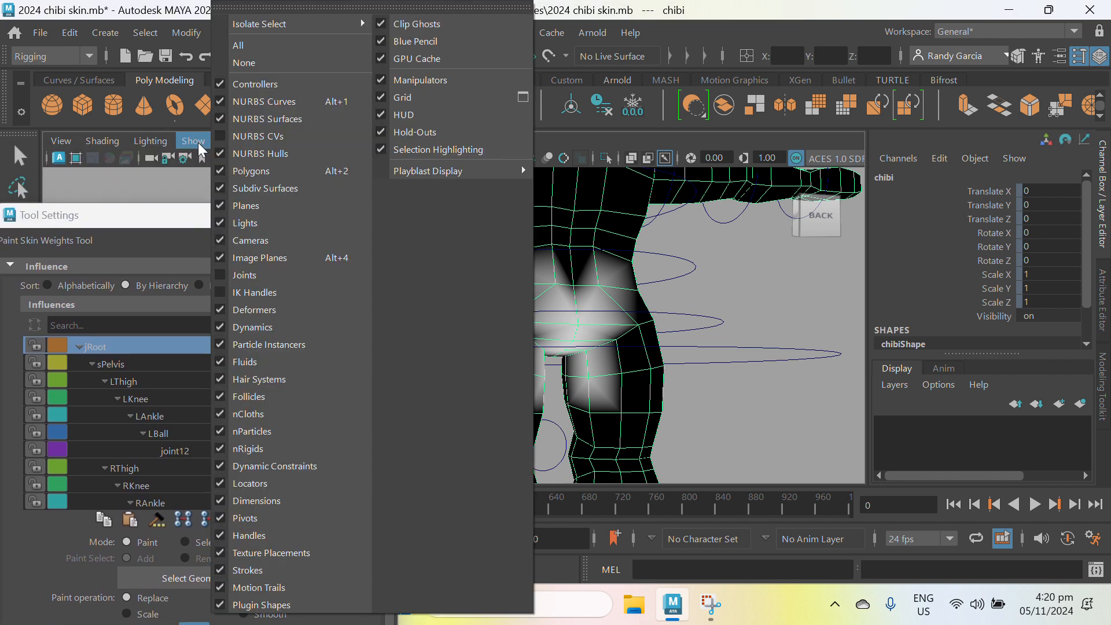
click(281, 275)
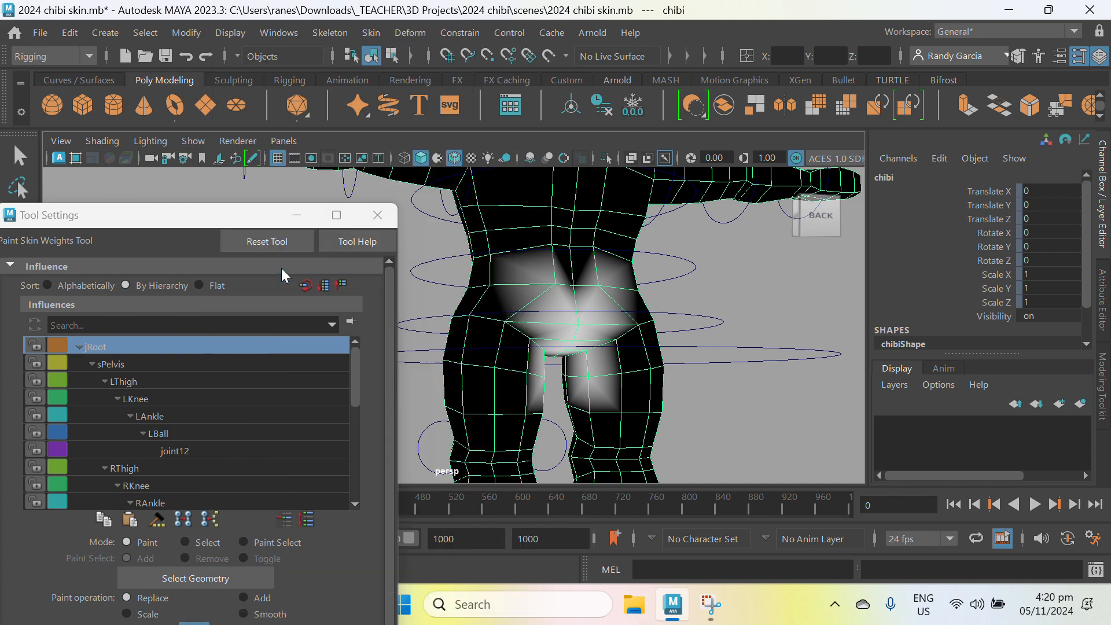
alt+drag(602, 367, 620, 339)
alt+drag(591, 347, 589, 346)
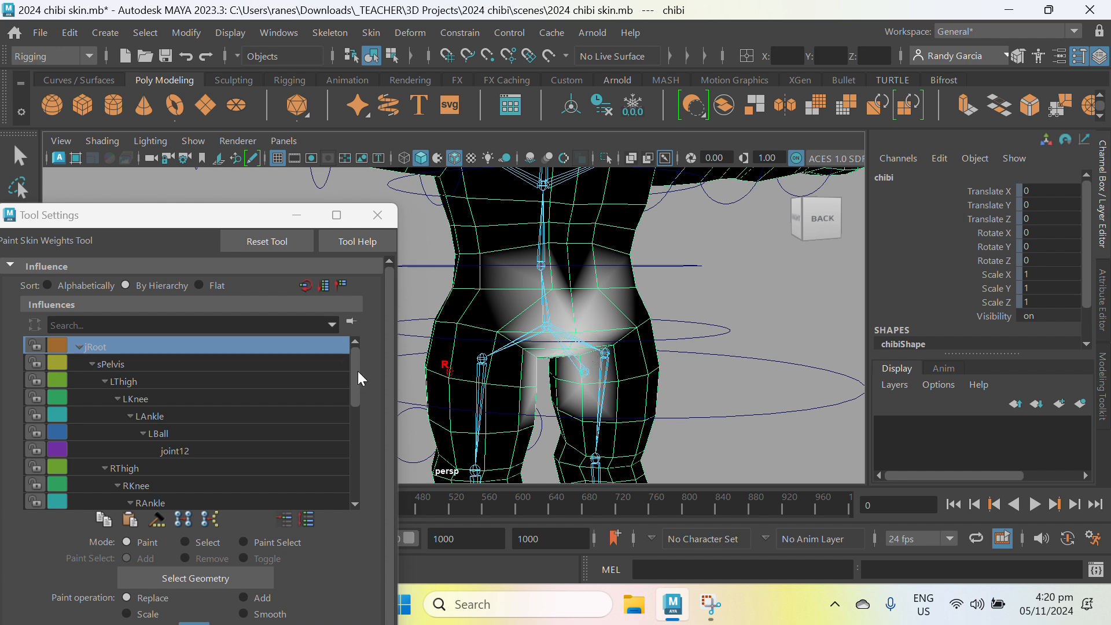
- Select the sPelvis influence and examine its weights on the hips and thighs from behind
click(114, 366)
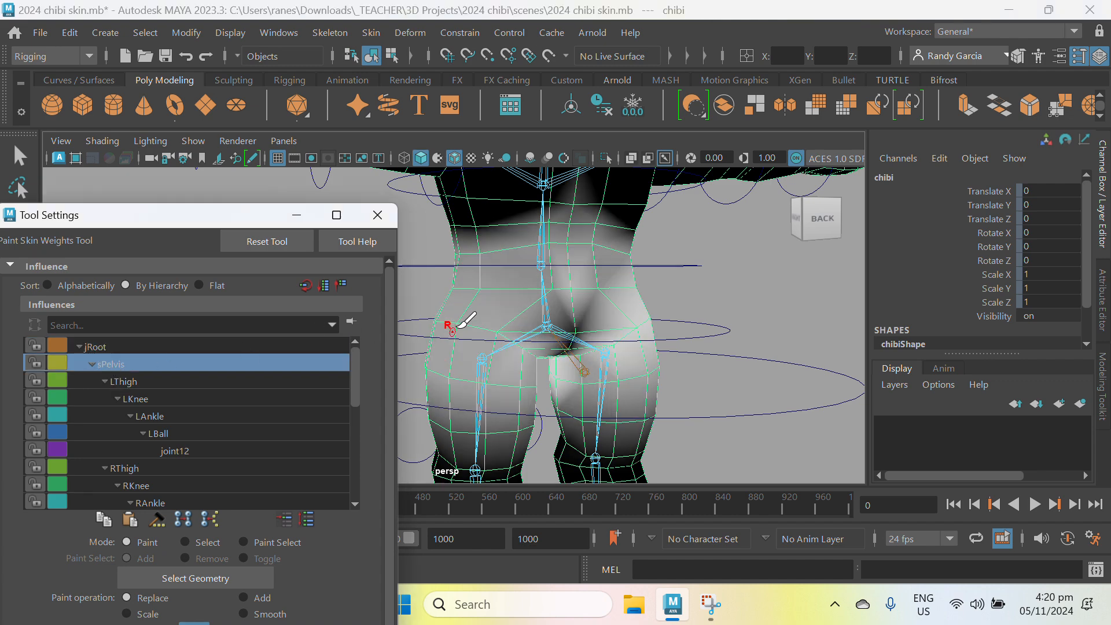
scroll(568, 367, down, 3)
alt+middle_drag(568, 367, 630, 303)
alt+drag(630, 302, 625, 303)
alt+middle_drag(626, 302, 593, 327)
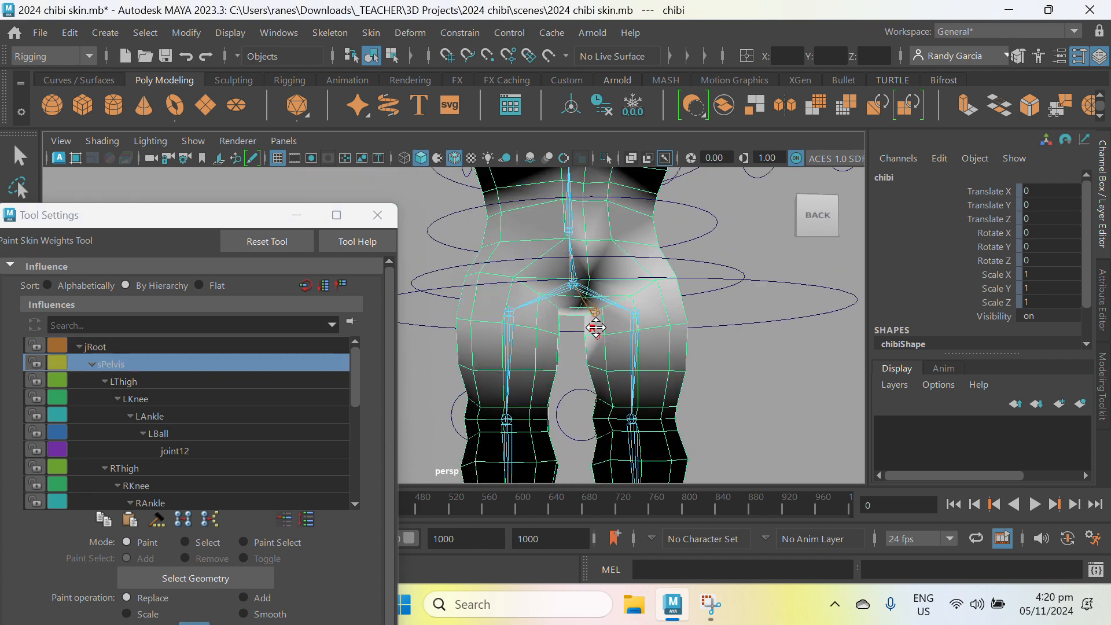
scroll(593, 328, up, 4)
alt+drag(637, 344, 596, 306)
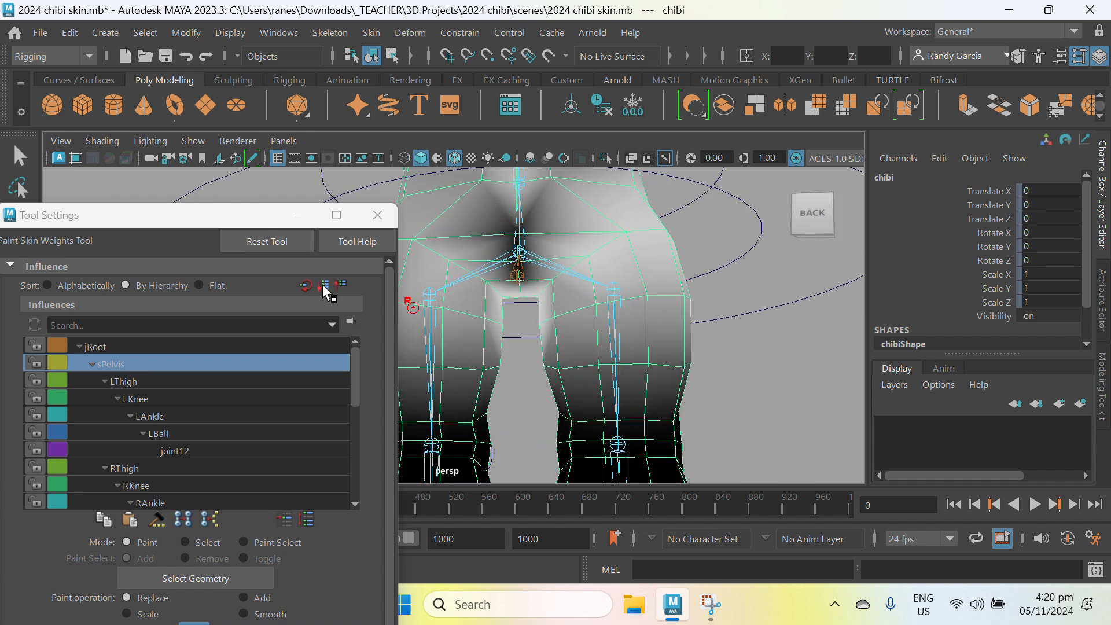
- Paint sPelvis weight at value 1 with the Replace operation over the crease at the back of the hips
drag(105, 224, 111, 184)
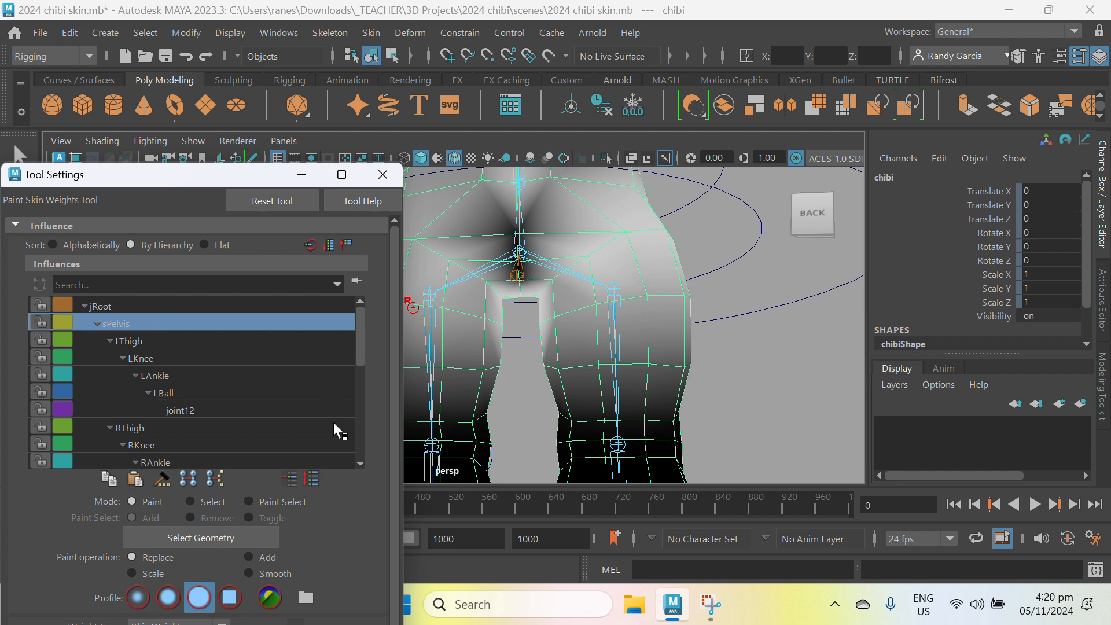
scroll(287, 480, down, 4)
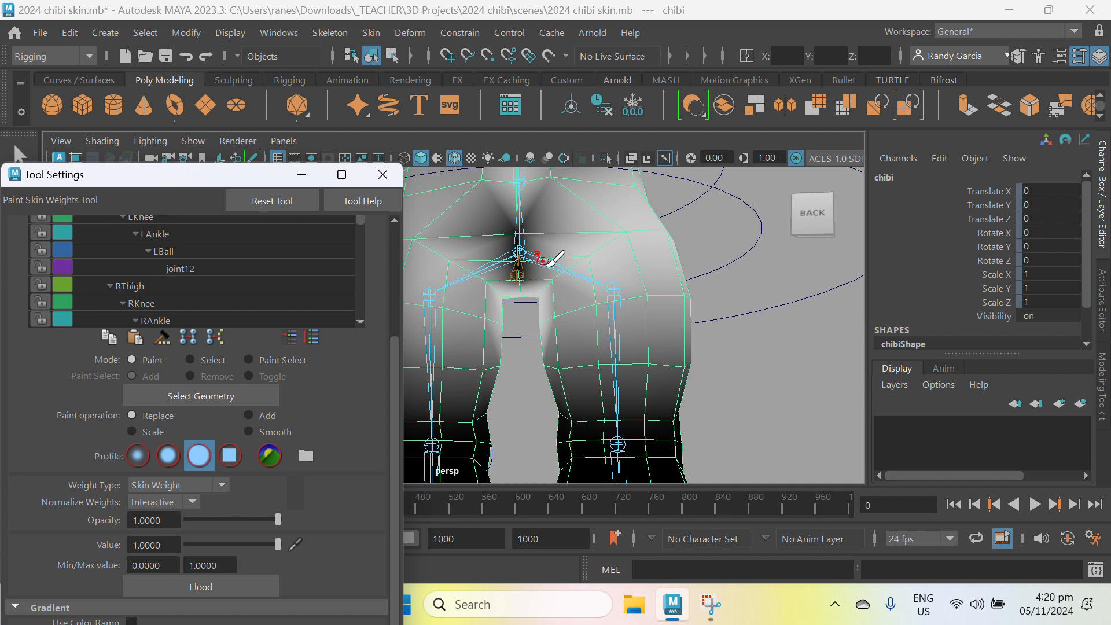
mouse_move(545, 294)
alt+mouse_down()
mouse_move(605, 334)
mouse_move(628, 336)
mouse_move(598, 338)
alt+mouse_up()
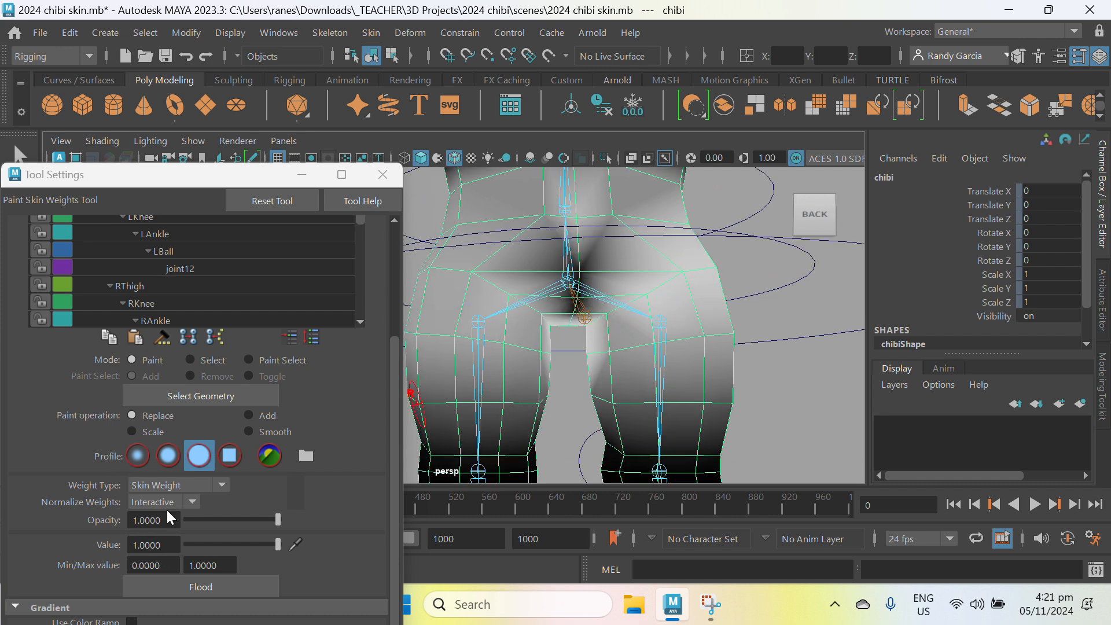
mouse_move(596, 298)
alt+mouse_down()
mouse_move(671, 372)
mouse_move(641, 323)
mouse_move(651, 305)
alt+mouse_up()
scroll(654, 330, up, 4)
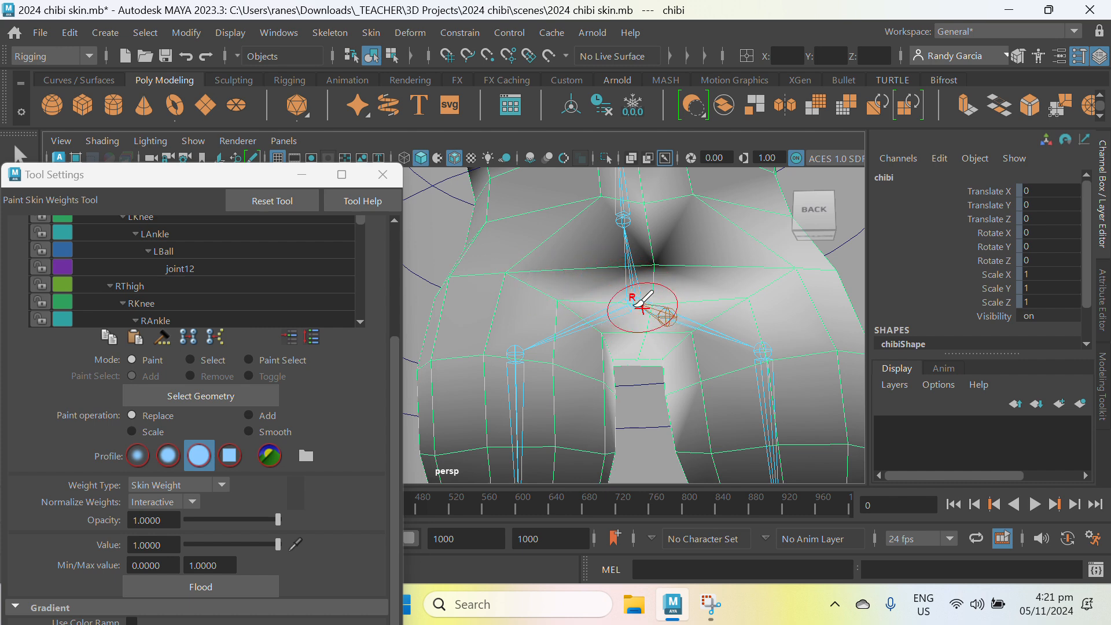
scroll(137, 348, up, 3)
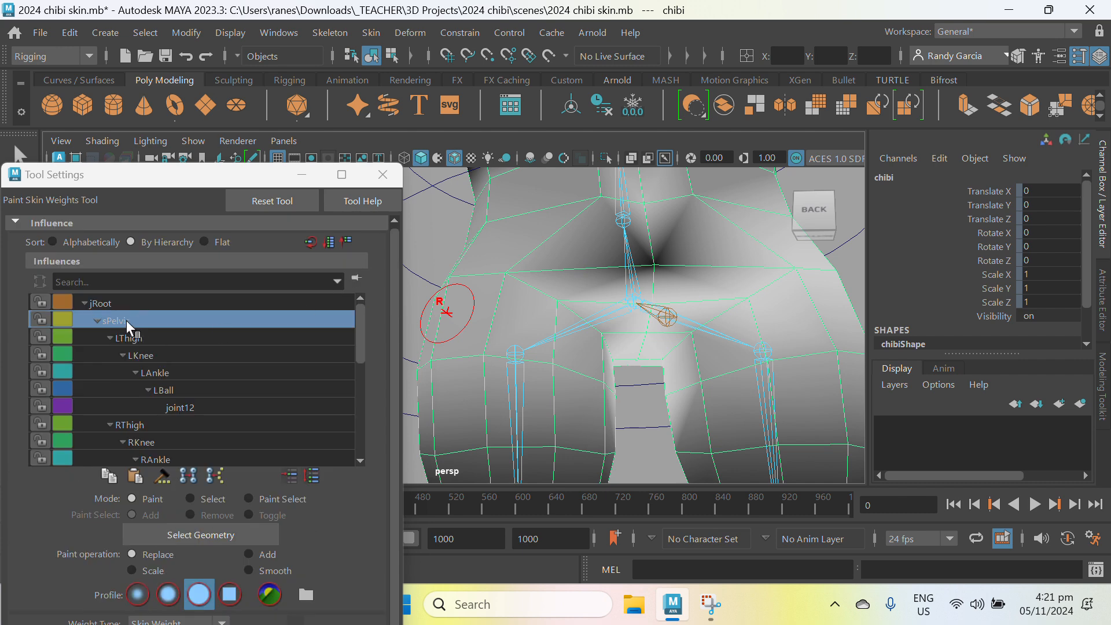
scroll(579, 313, down, 4)
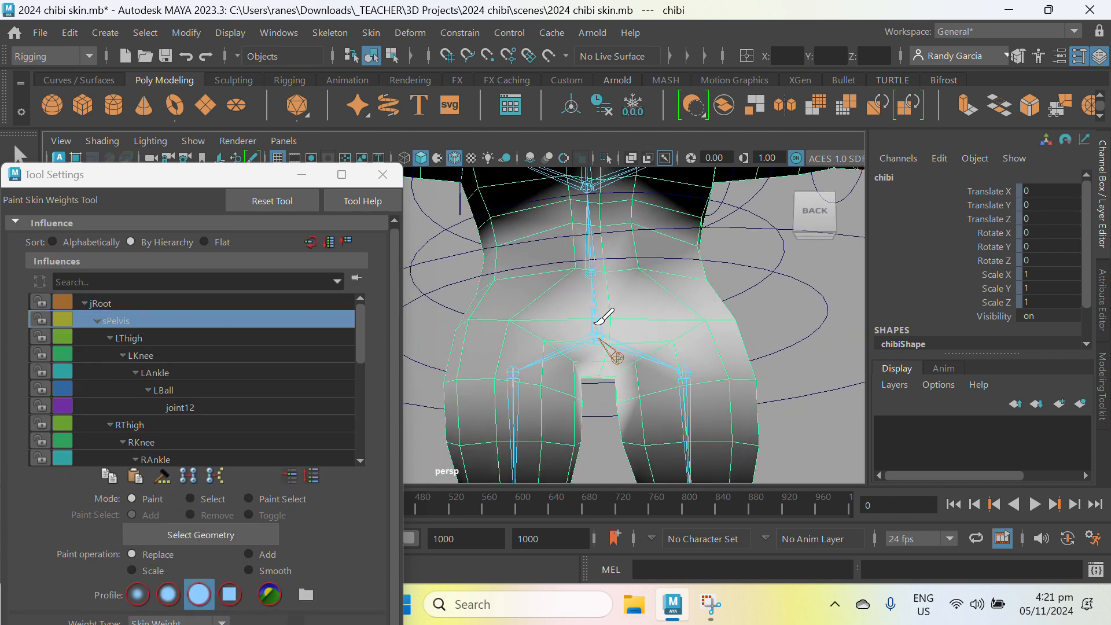
- Paint sPelvis weight at value 1 onto the front of the hips
mouse_move(533, 315)
mouse_down()
mouse_move(523, 330)
mouse_move(537, 340)
mouse_move(571, 330)
mouse_move(739, 392)
mouse_move(619, 297)
mouse_move(638, 313)
mouse_move(612, 315)
mouse_move(669, 333)
mouse_move(720, 372)
mouse_move(611, 321)
mouse_move(526, 325)
mouse_move(566, 372)
mouse_move(780, 305)
mouse_up()
scroll(618, 296, up, 2)
scroll(777, 308, up, 2)
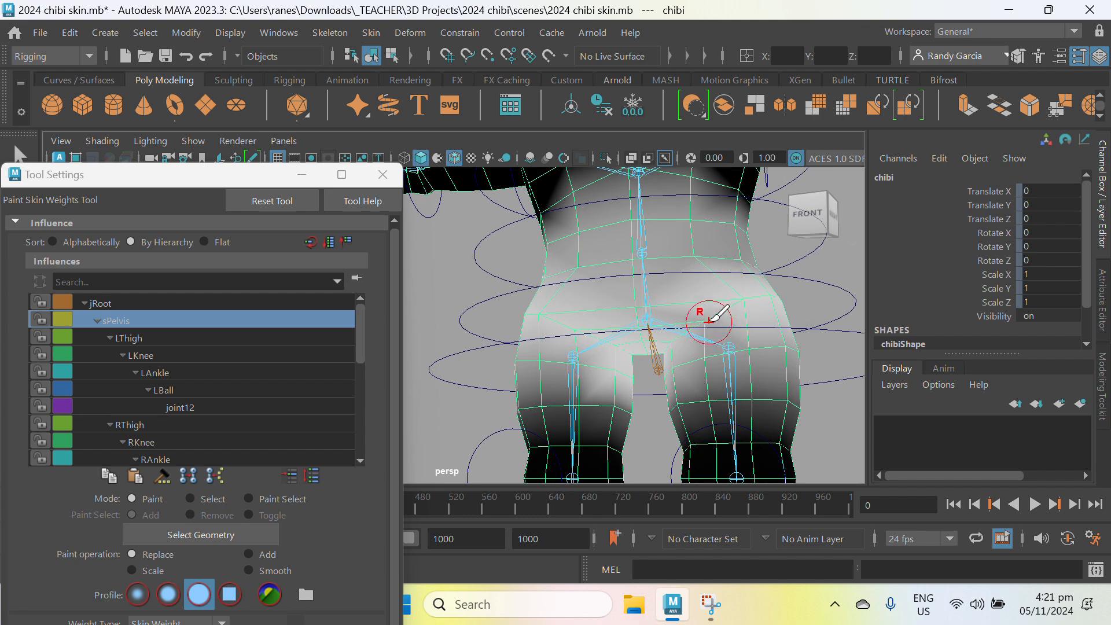
click(703, 318)
mouse_move(662, 335)
alt+mouse_down()
mouse_move(665, 303)
mouse_move(575, 290)
mouse_move(628, 284)
mouse_move(608, 330)
alt+mouse_up()
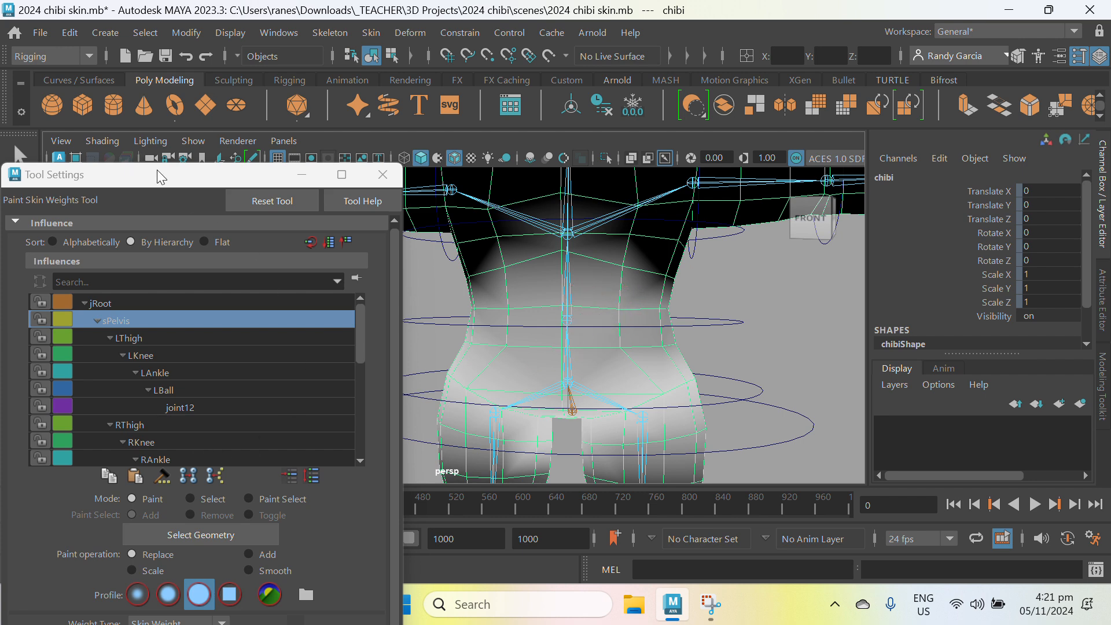
- Set the paint value to 0 and remove sPelvis weight from the character's left belly and lower chest at the front
drag(157, 171, 237, 61)
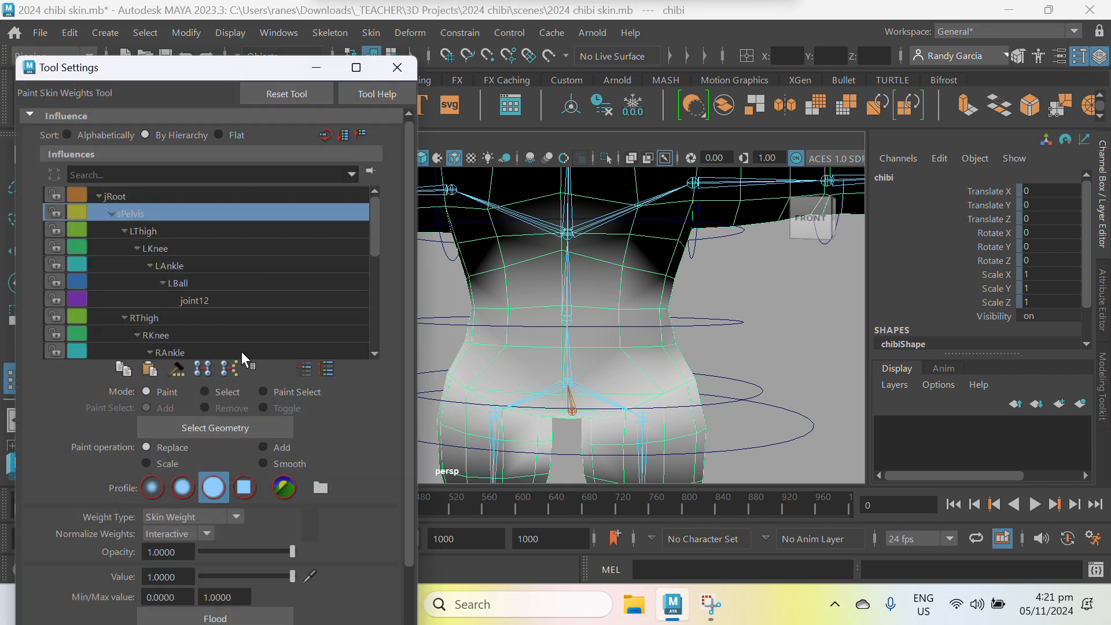
drag(291, 576, 174, 565)
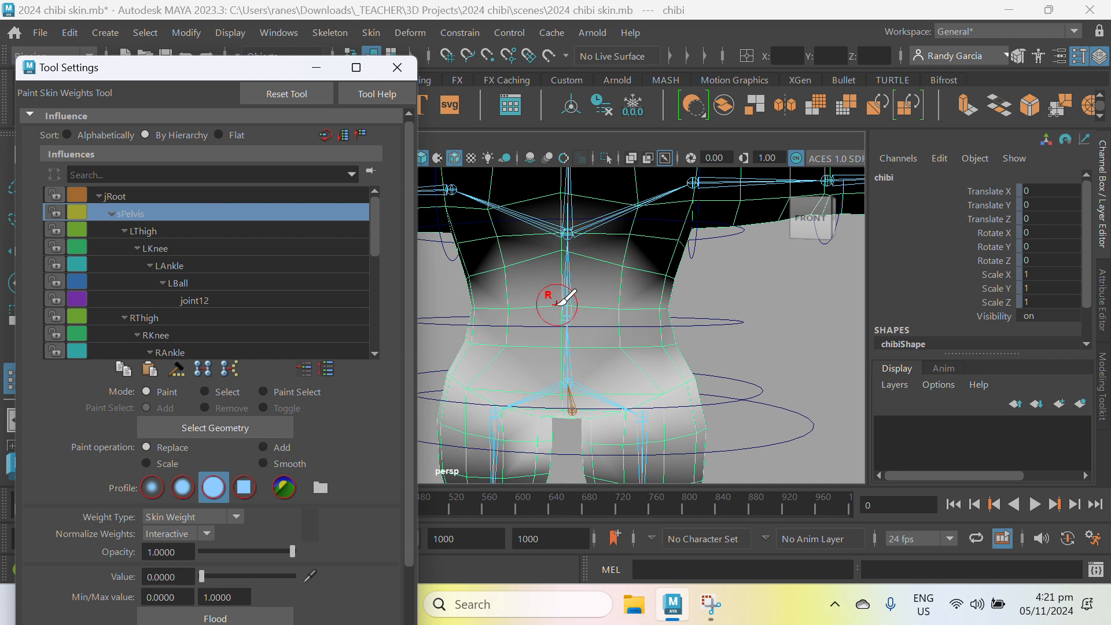
drag(565, 301, 675, 301)
drag(570, 249, 643, 258)
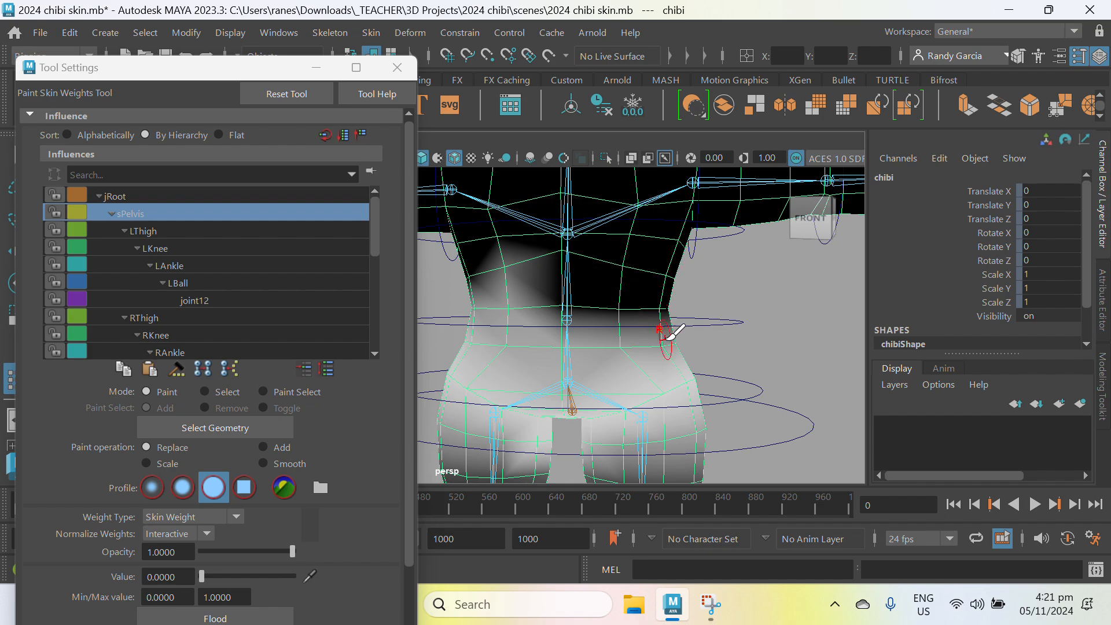
- Remove sPelvis weight from the left side of the character's back above the waist
mouse_move(666, 325)
alt+mouse_down()
mouse_move(608, 350)
mouse_move(675, 348)
mouse_move(652, 323)
mouse_move(640, 388)
mouse_move(573, 348)
mouse_move(615, 363)
alt+mouse_up()
alt+middle_drag(615, 362, 557, 349)
drag(547, 347, 451, 360)
drag(553, 329, 532, 328)
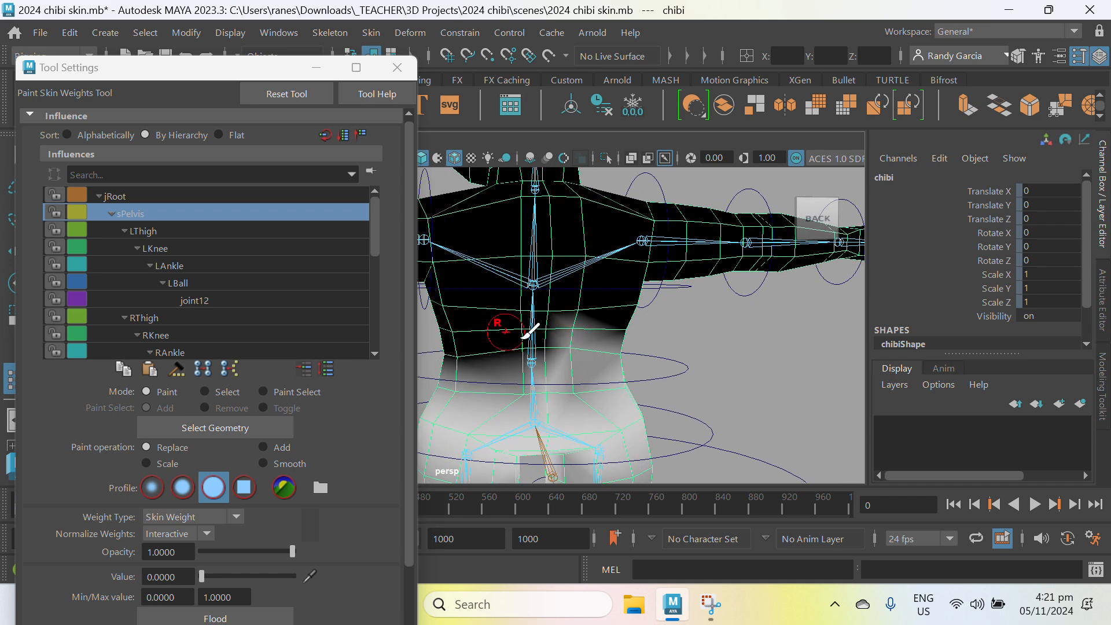
- Remove sPelvis weight from the back and outer side of the character's upper left thigh
scroll(539, 330, down, 1)
alt+middle_drag(560, 323, 640, 285)
scroll(625, 301, up, 2)
alt+drag(576, 320, 608, 330)
scroll(607, 348, up, 1)
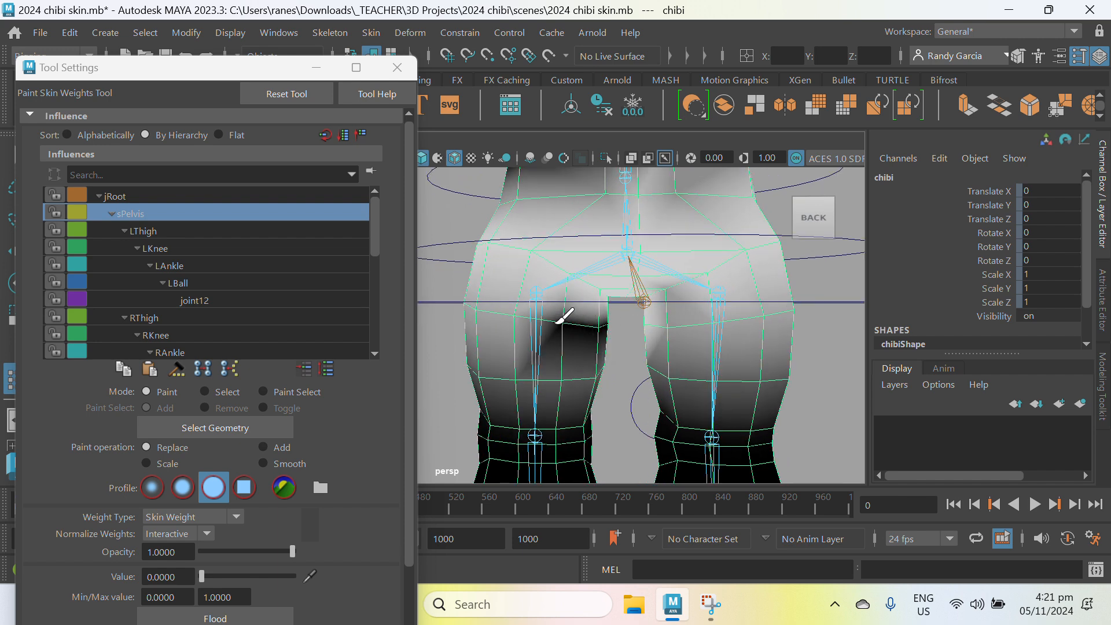
drag(559, 319, 472, 305)
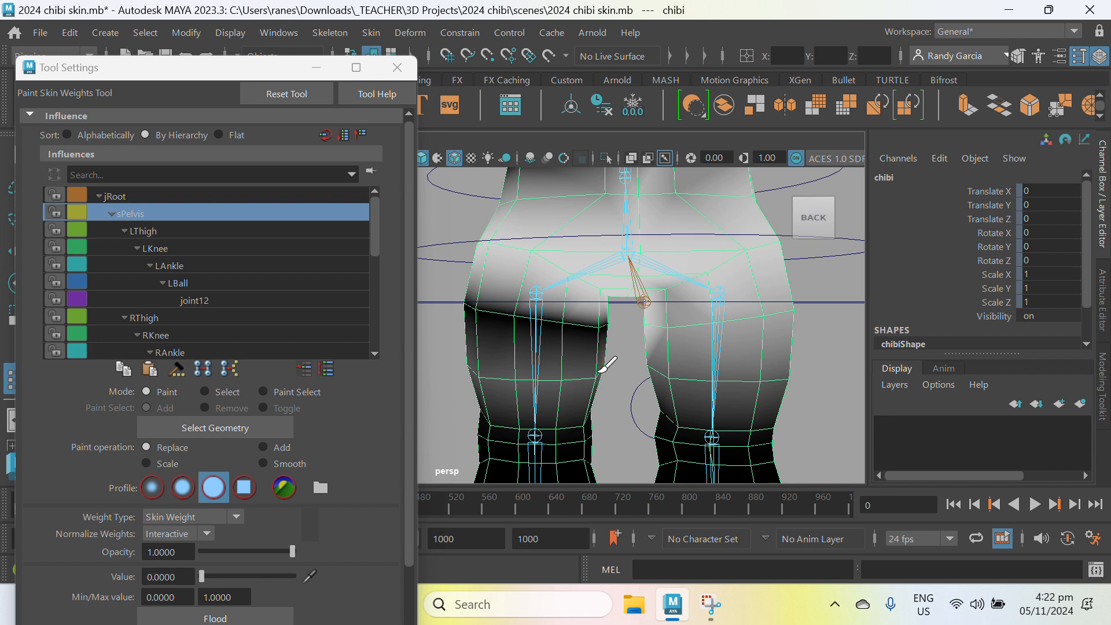
mouse_move(605, 367)
mouse_down()
mouse_move(515, 384)
mouse_move(731, 396)
mouse_up()
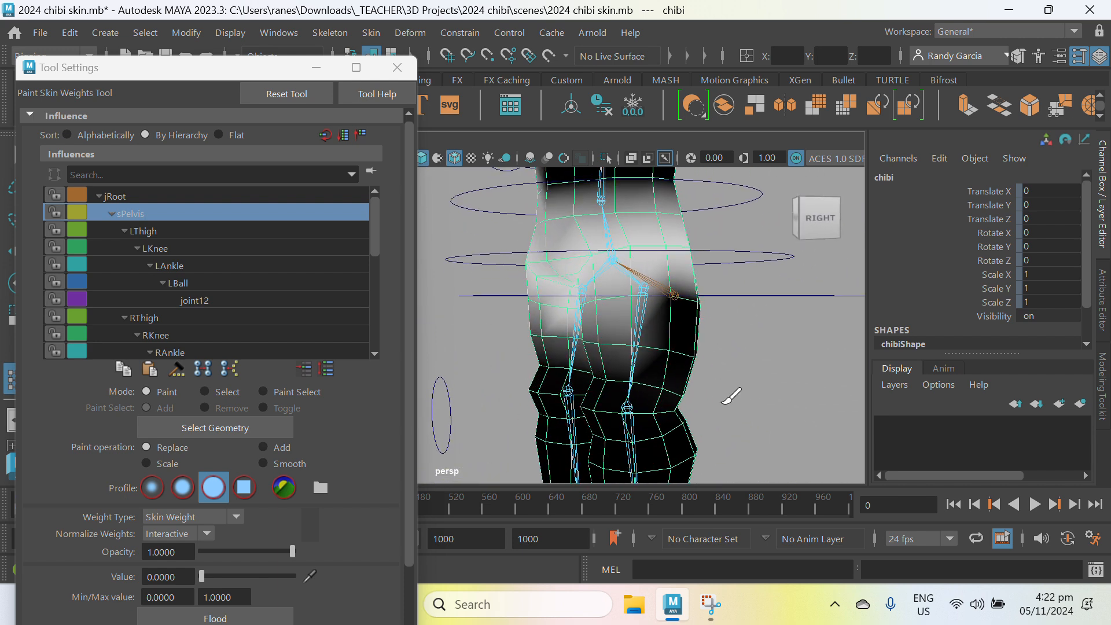
- Remove the remaining sPelvis weight from the front and inner side of the character's left thigh
alt+drag(589, 352, 602, 317)
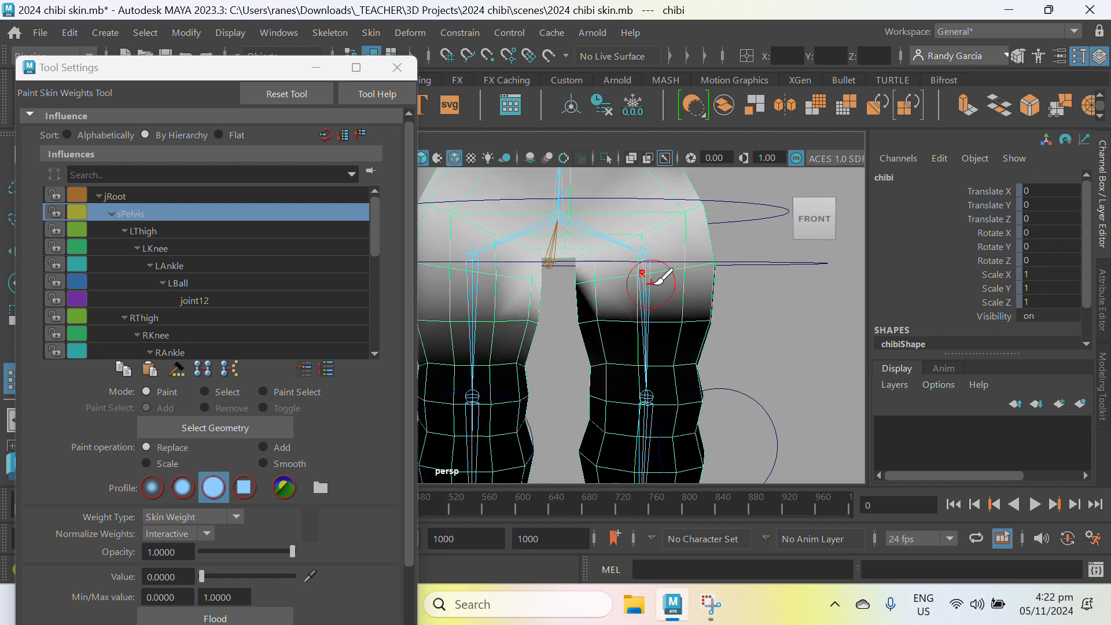
mouse_move(653, 282)
alt+mouse_down()
mouse_move(623, 337)
mouse_move(590, 352)
mouse_move(718, 313)
alt+mouse_up()
mouse_move(727, 315)
alt+mouse_down()
mouse_move(697, 339)
mouse_move(562, 377)
alt+mouse_up()
alt+right_drag(594, 373, 620, 364)
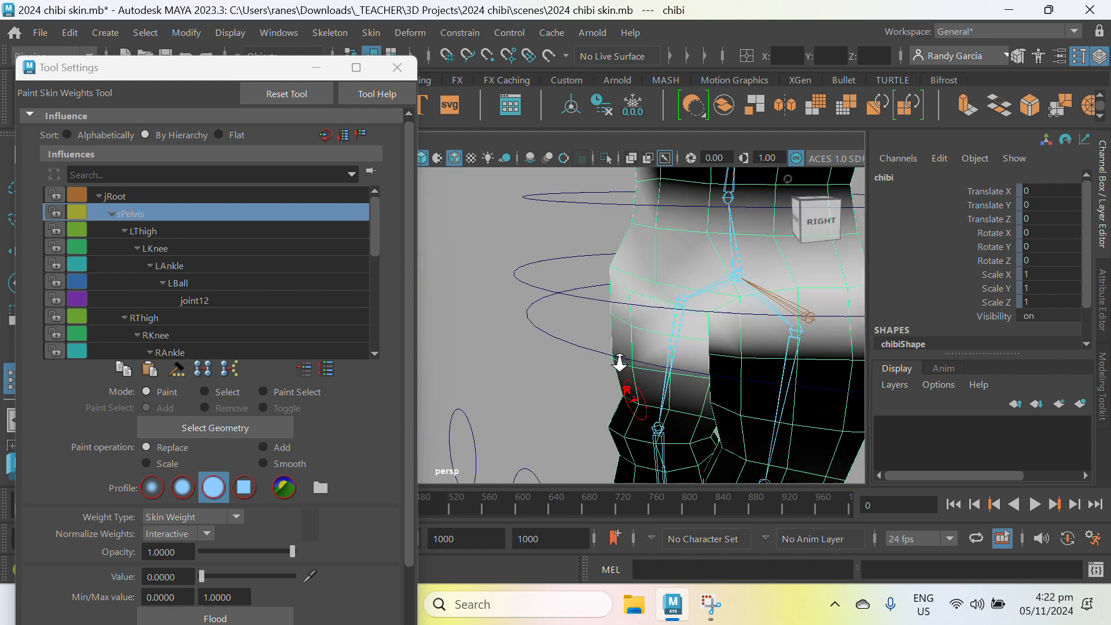
alt+drag(619, 363, 639, 321)
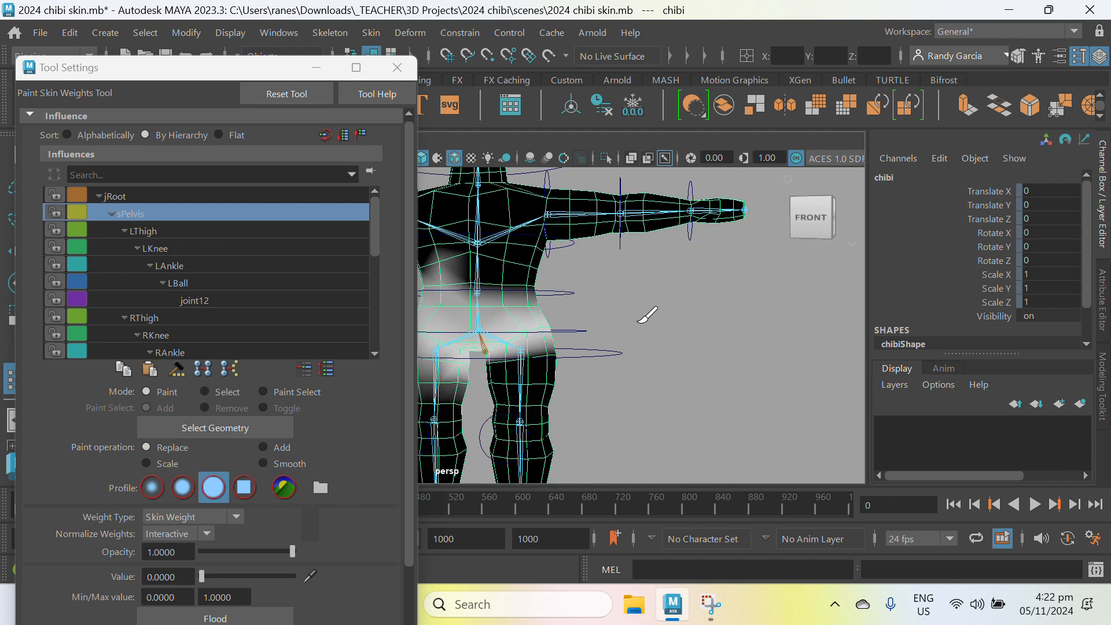
- Set the paint value to 1 and paint sPelvis weight across the character's left hip and lower abdomen
alt+middle_drag(630, 329, 698, 313)
alt+right_drag(655, 282, 699, 320)
alt+middle_drag(699, 320, 668, 339)
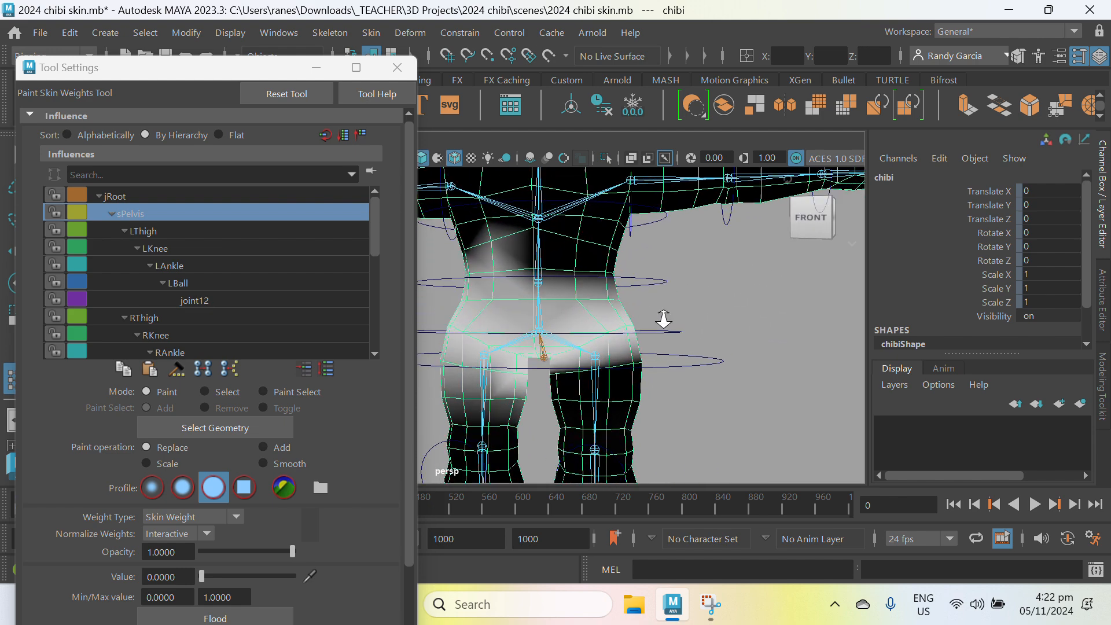
mouse_move(662, 318)
alt+right_down()
mouse_move(679, 326)
mouse_move(697, 313)
alt+right_up()
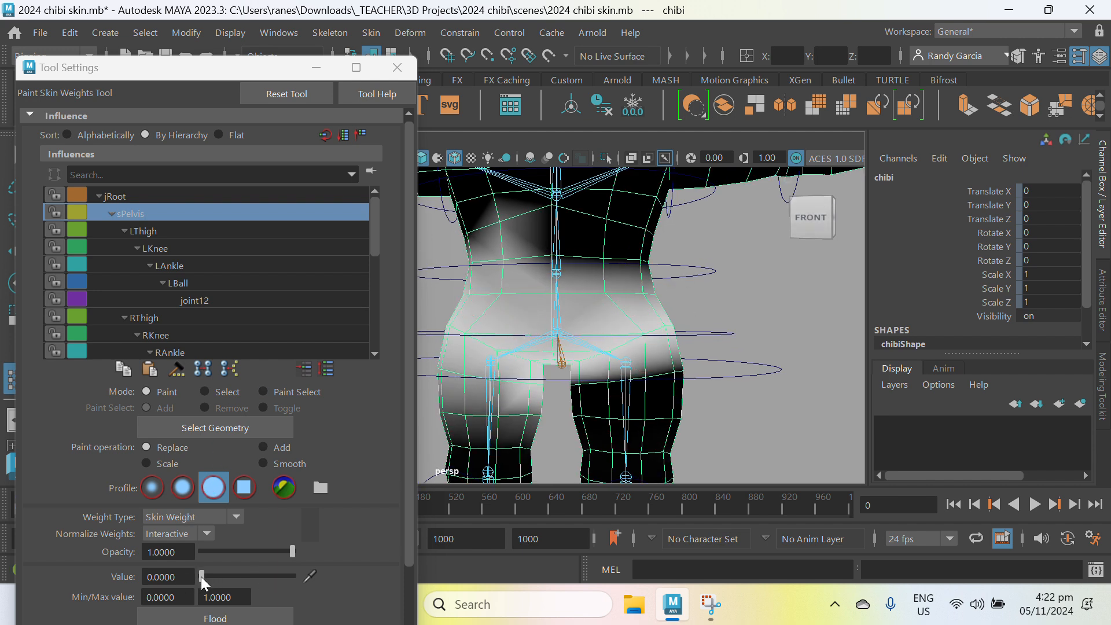
drag(202, 578, 297, 577)
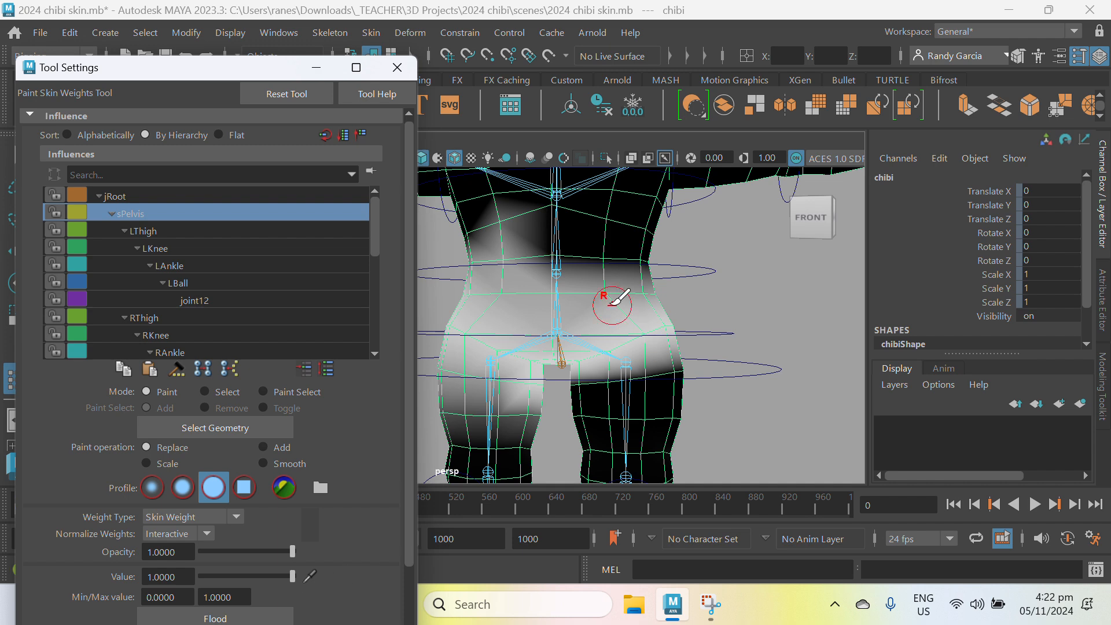
alt+right_drag(613, 305, 626, 315)
alt+middle_drag(594, 296, 570, 313)
alt+right_drag(545, 320, 559, 330)
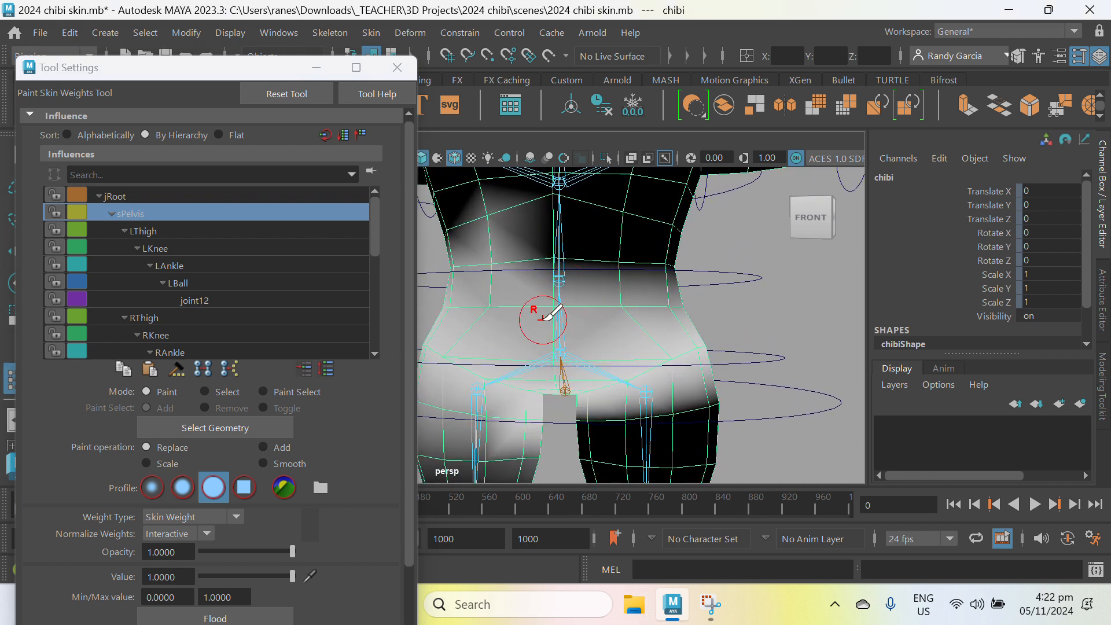
mouse_move(554, 315)
mouse_down()
mouse_move(551, 348)
mouse_move(602, 308)
mouse_move(684, 310)
mouse_move(612, 349)
mouse_move(680, 389)
mouse_move(606, 335)
mouse_move(536, 316)
mouse_move(552, 350)
mouse_move(601, 366)
mouse_up()
mouse_move(600, 365)
alt+middle_down()
mouse_move(585, 360)
mouse_move(606, 369)
alt+middle_up()
mouse_move(578, 347)
mouse_down()
mouse_move(455, 332)
mouse_move(540, 359)
mouse_move(632, 360)
mouse_move(727, 330)
mouse_move(671, 397)
mouse_move(637, 367)
mouse_move(750, 333)
mouse_up()
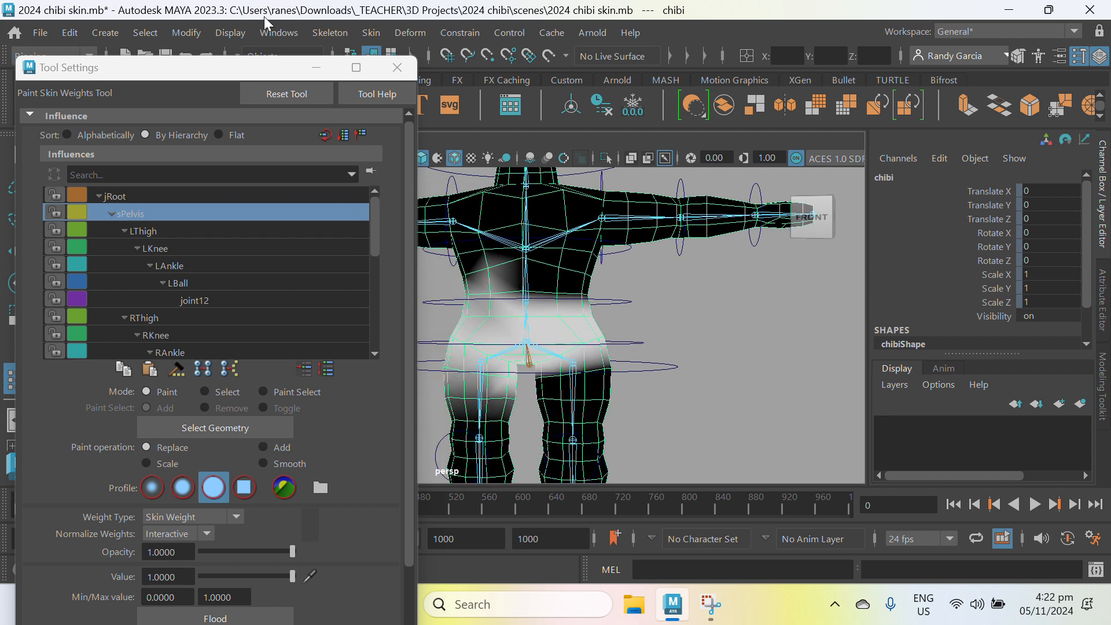
- Mirror the skin weights across YZ from positive to negative X using the reset default options
click(373, 36)
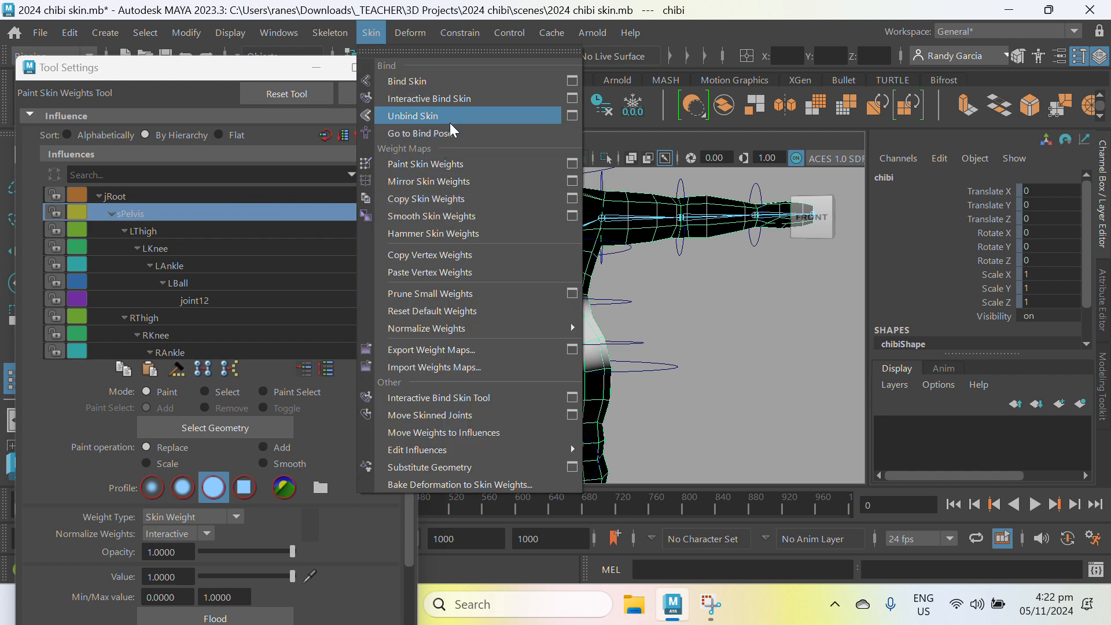
click(571, 182)
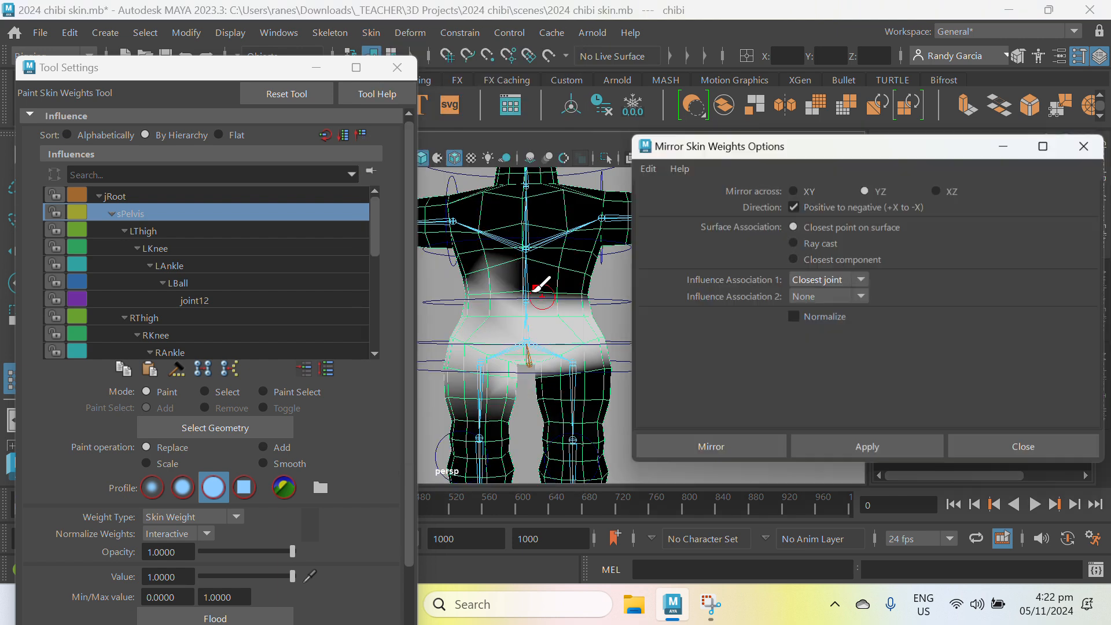
click(647, 169)
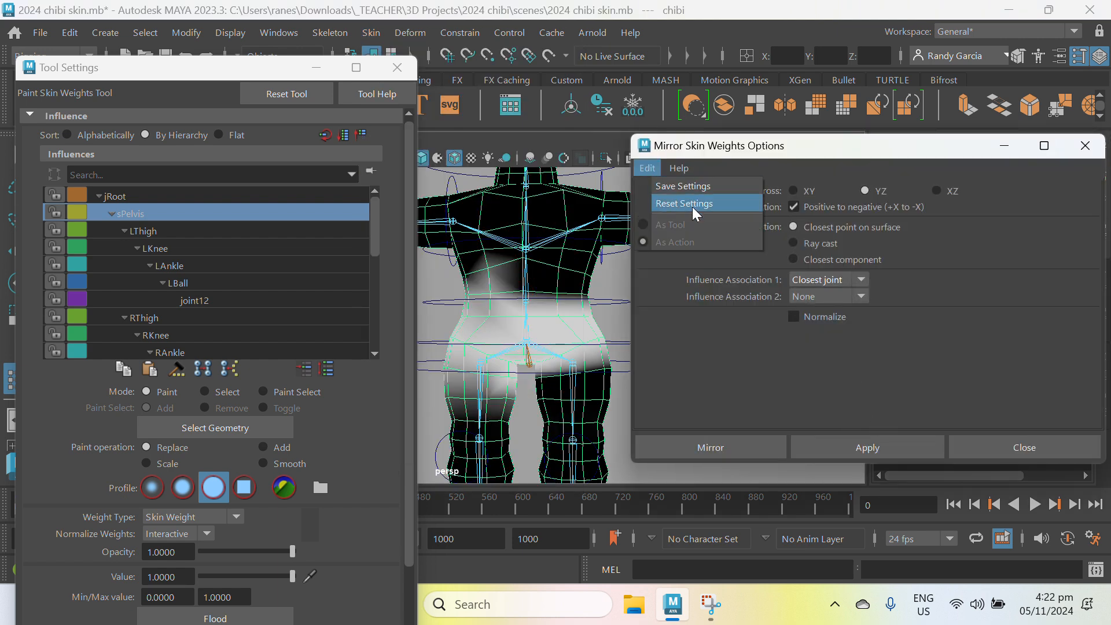
click(707, 206)
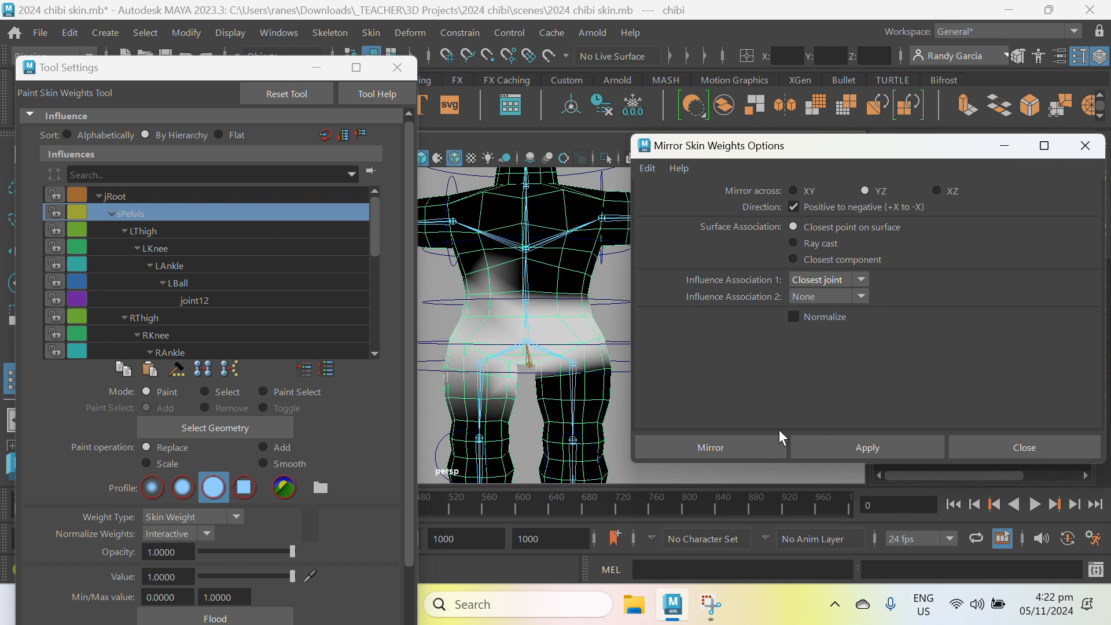
click(747, 451)
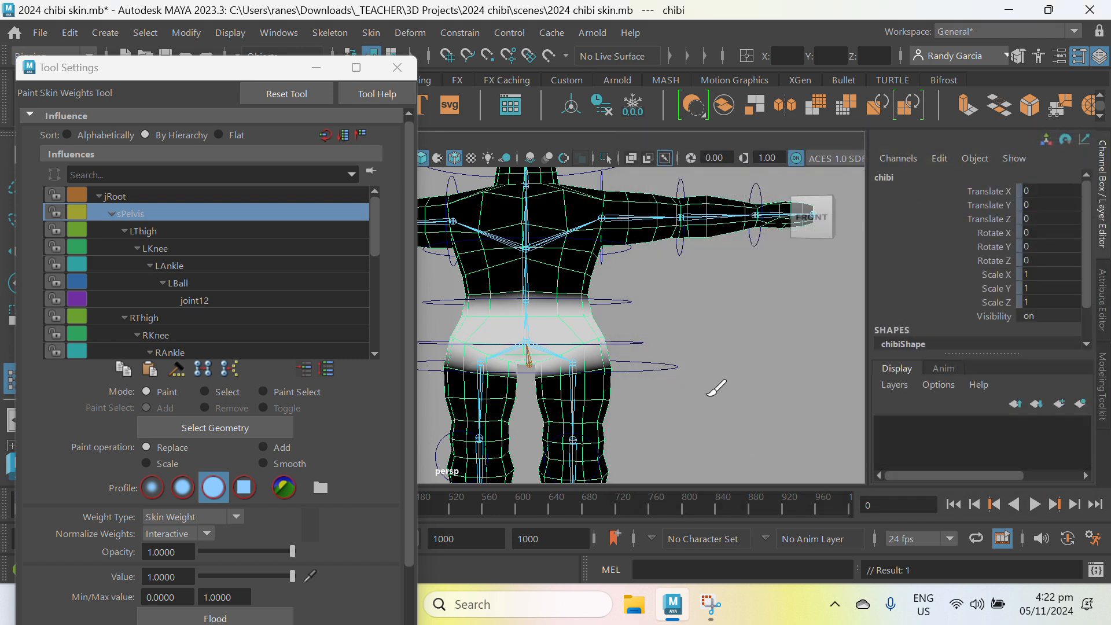
- Select the LThigh influence and examine its weights on the left leg from the hip to the knee
click(162, 232)
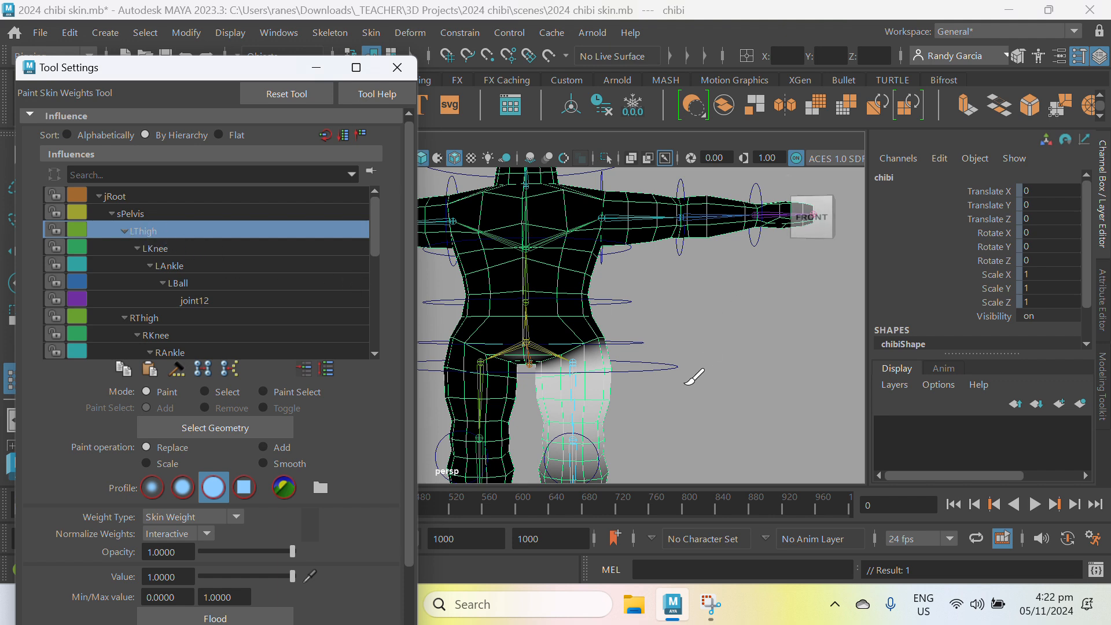
alt+middle_drag(675, 403, 720, 325)
alt+right_drag(720, 324, 767, 416)
alt+middle_drag(723, 359, 678, 307)
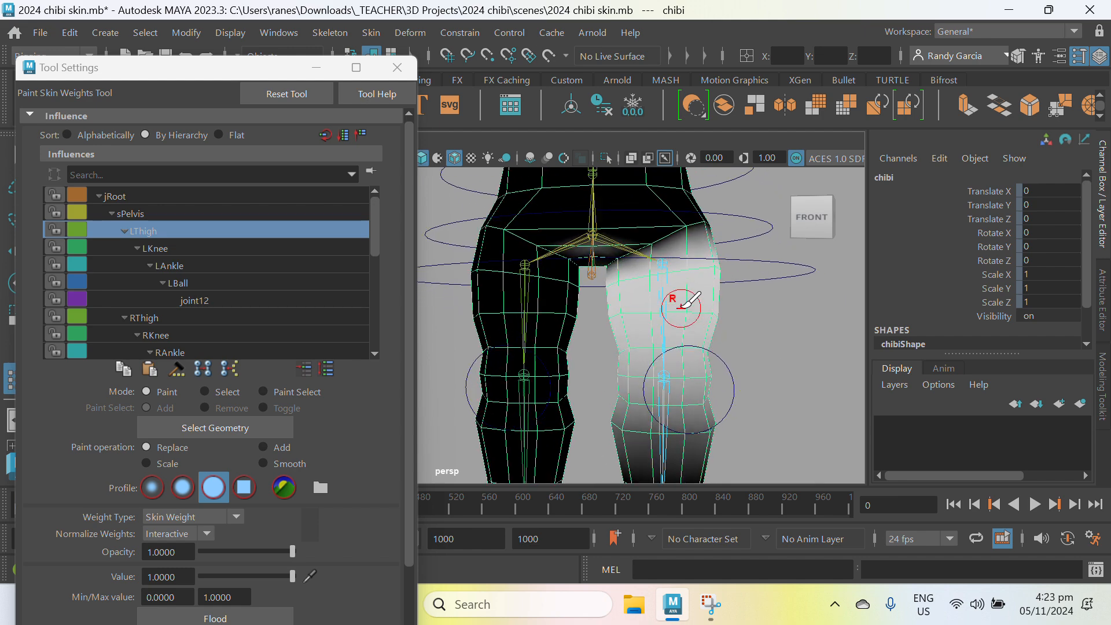
alt+right_drag(678, 307, 703, 326)
alt+drag(704, 326, 712, 378)
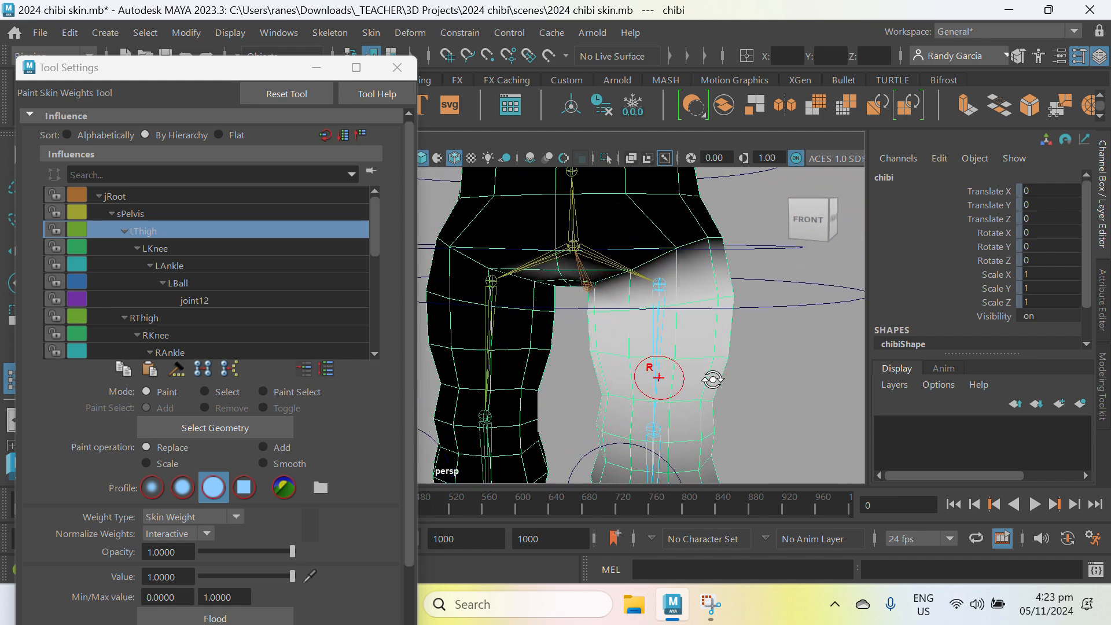
alt+right_drag(712, 378, 723, 383)
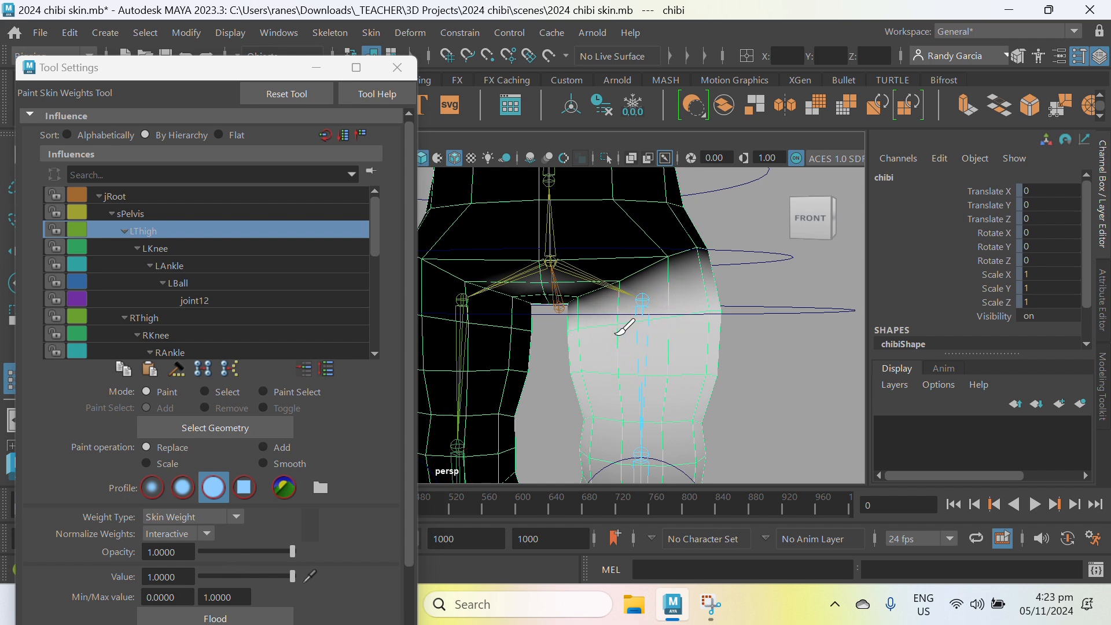
alt+right_drag(691, 325, 692, 359)
alt+middle_drag(668, 336, 670, 273)
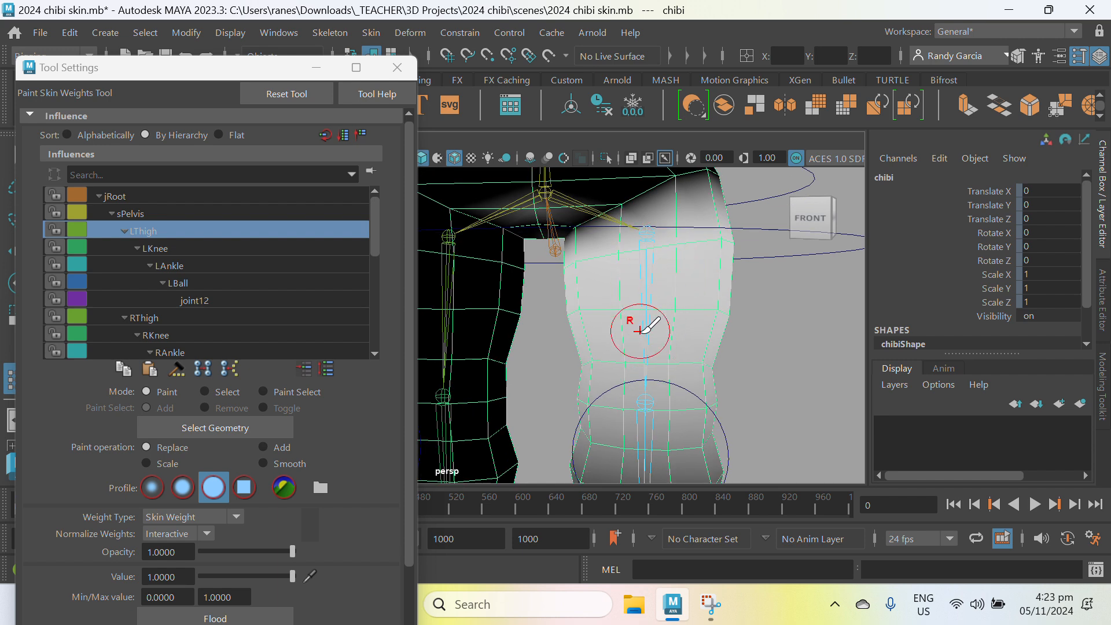
alt+right_drag(669, 377, 570, 305)
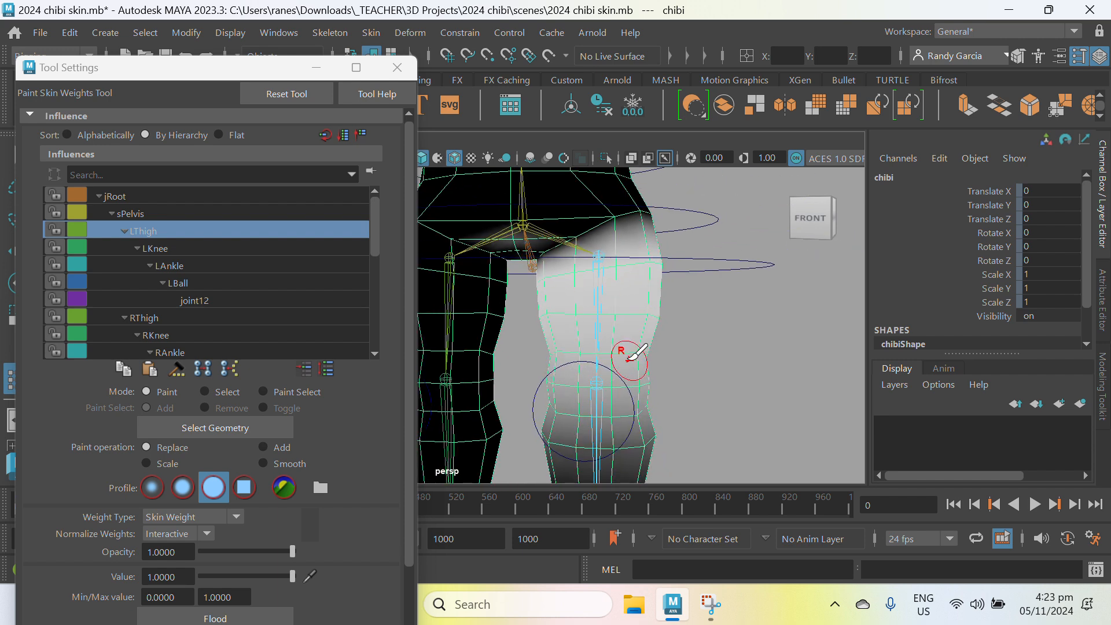
alt+middle_drag(630, 316, 614, 278)
alt+right_drag(614, 278, 630, 351)
alt+middle_drag(629, 297, 616, 348)
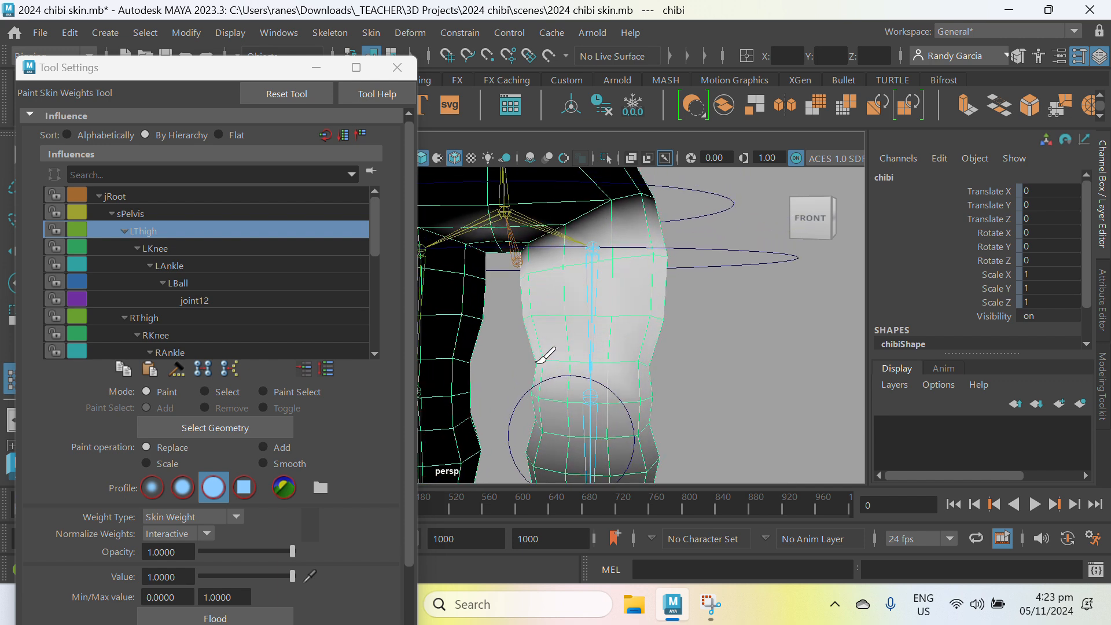
- Examine the LThigh weights around the back and sides of the left thigh and down to the foot
mouse_move(684, 362)
alt+mouse_down()
mouse_move(640, 397)
mouse_move(595, 342)
mouse_move(580, 351)
mouse_move(602, 331)
alt+mouse_up()
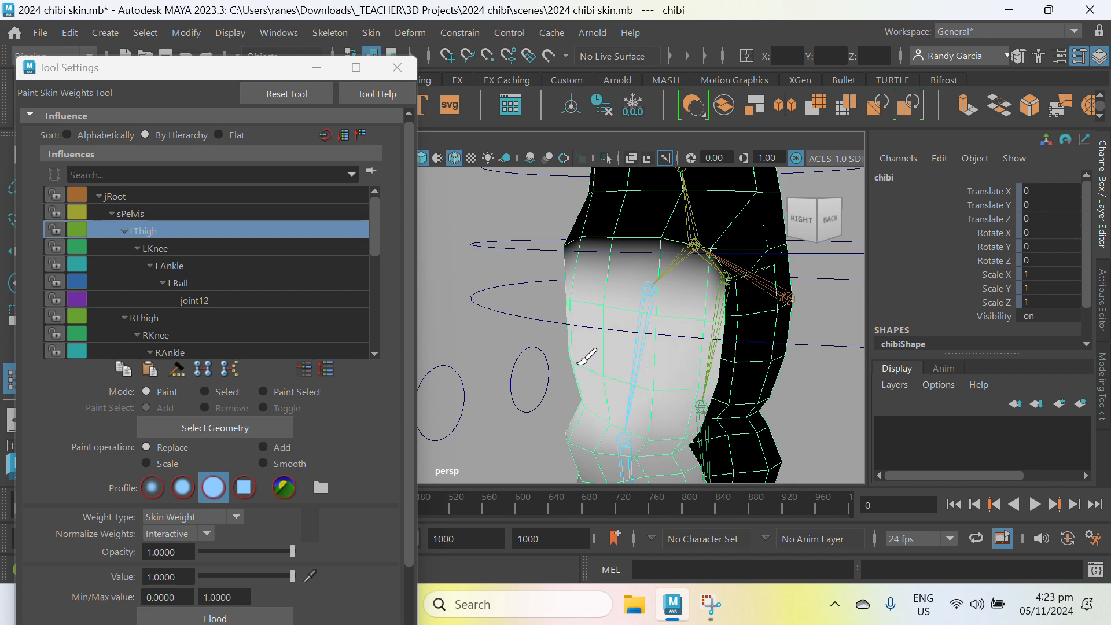
alt+drag(587, 357, 705, 351)
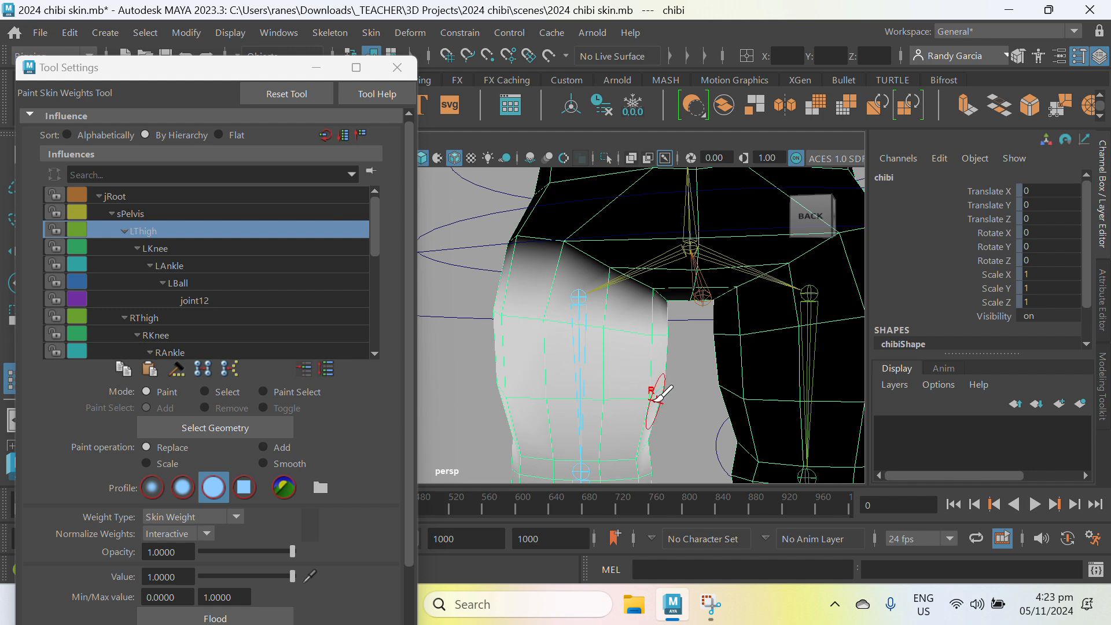
mouse_move(513, 392)
alt+mouse_down()
mouse_move(596, 400)
mouse_move(776, 367)
mouse_move(618, 347)
mouse_move(685, 330)
mouse_move(654, 332)
alt+mouse_up()
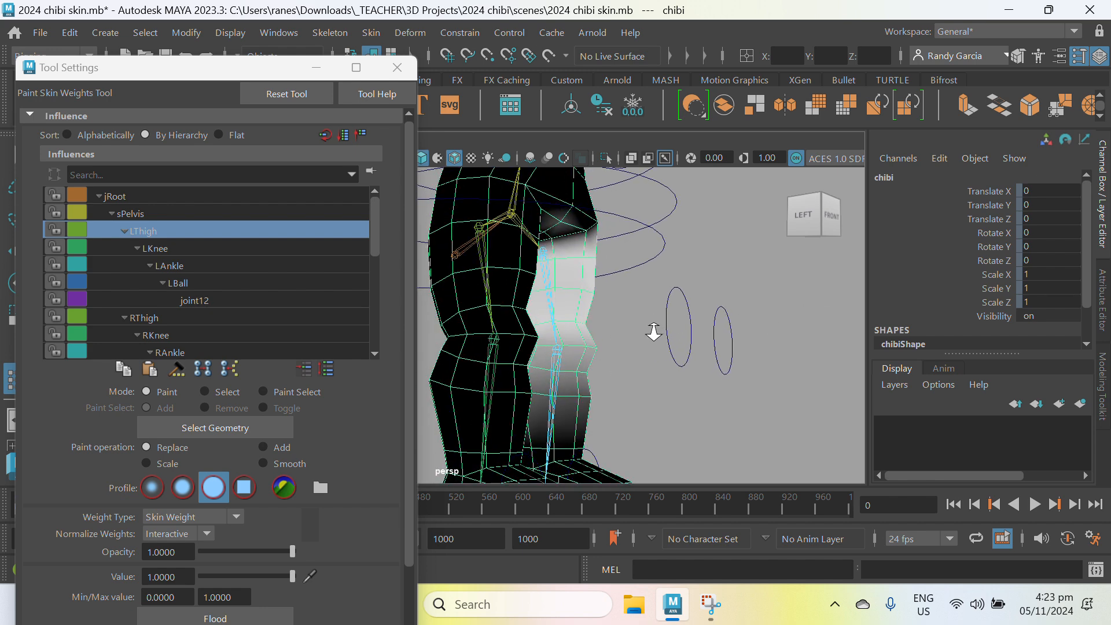
mouse_move(653, 332)
alt+right_down()
mouse_move(632, 384)
mouse_move(600, 348)
mouse_move(623, 281)
mouse_move(550, 308)
alt+right_up()
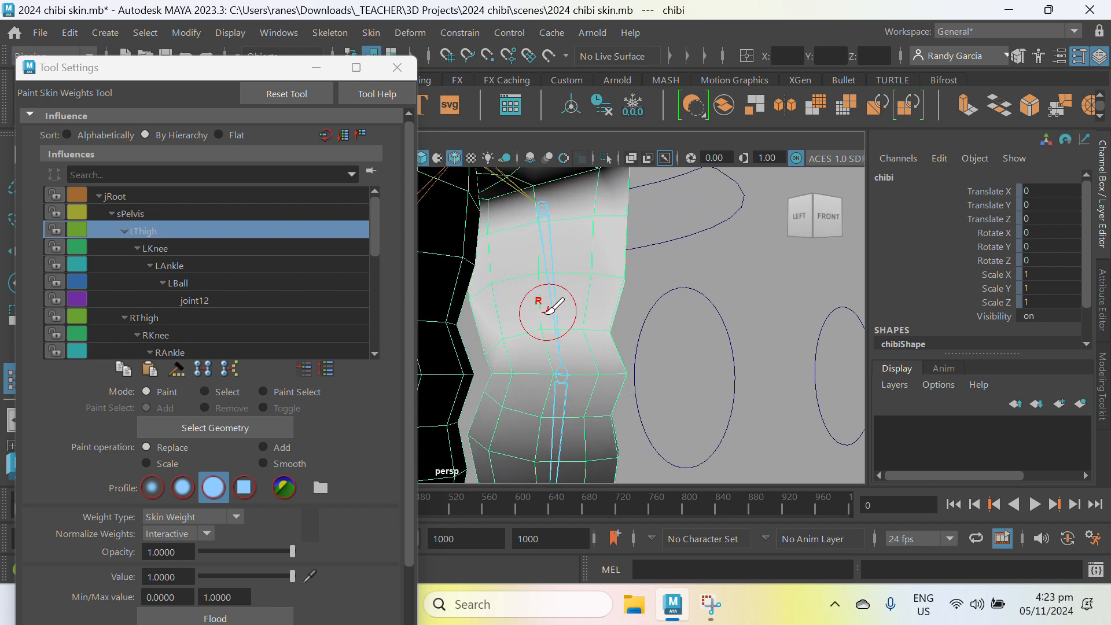
alt+middle_drag(577, 319, 694, 266)
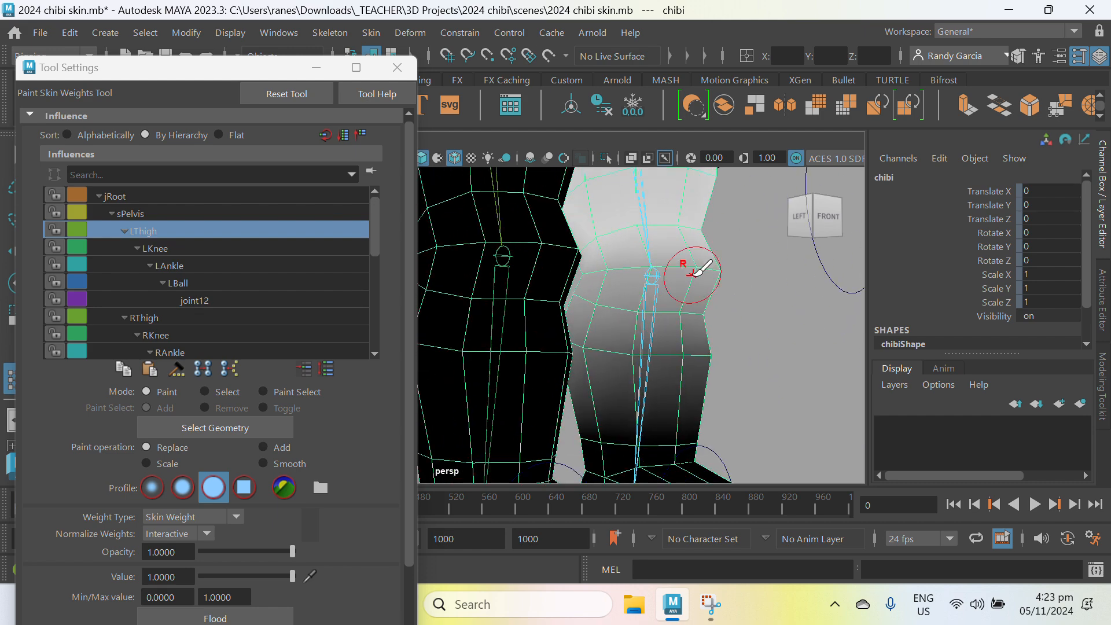
alt+right_drag(694, 266, 630, 350)
alt+drag(630, 350, 573, 345)
alt+middle_drag(573, 345, 678, 341)
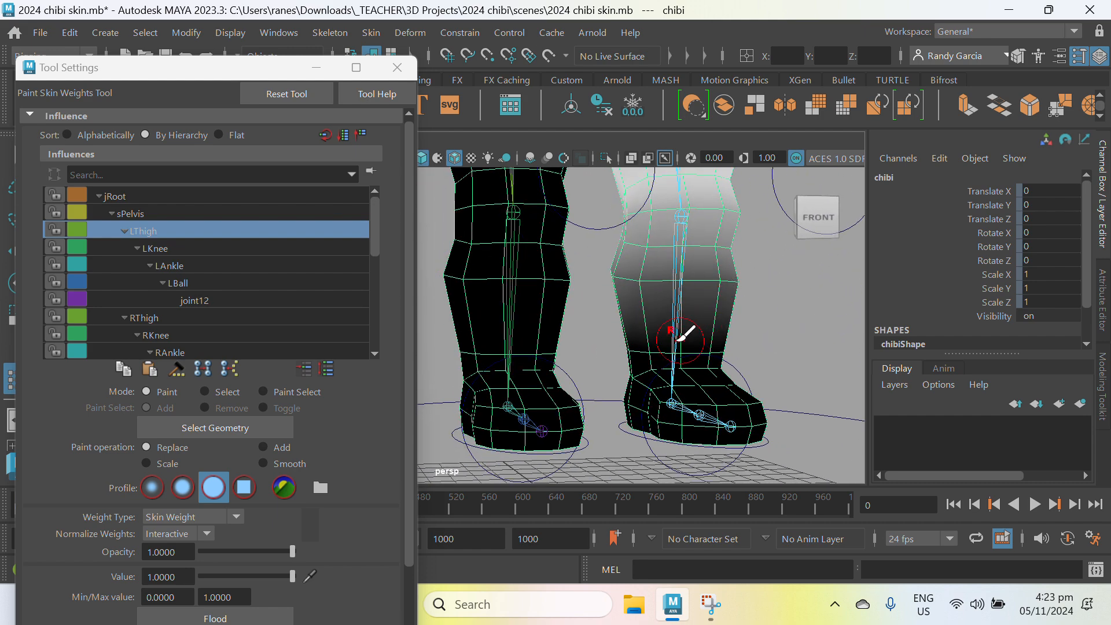
- Set the paint value to 0 and remove the LThigh weight from the front of the left lower leg below the knee
alt+drag(678, 340, 639, 340)
alt+right_drag(639, 341, 653, 312)
alt+middle_drag(653, 313, 617, 341)
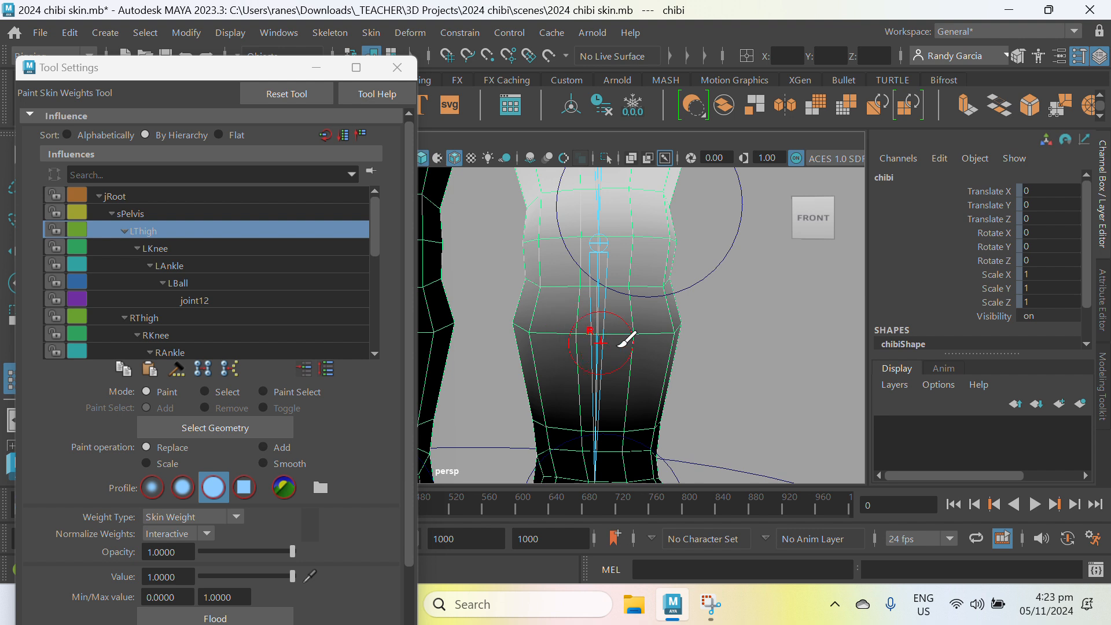
click(258, 577)
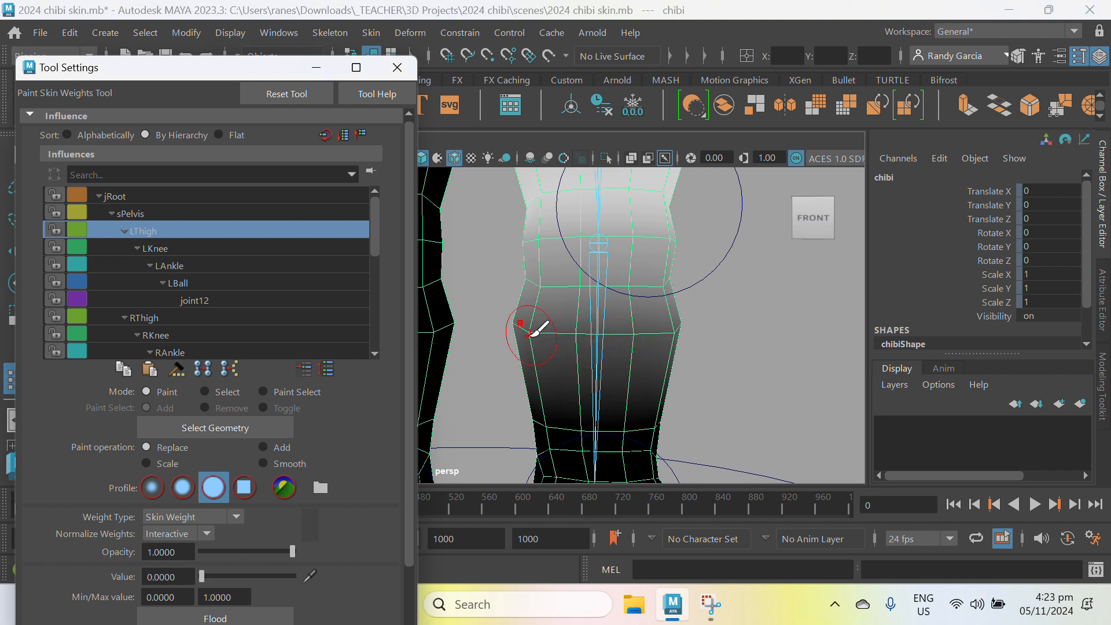
click(530, 333)
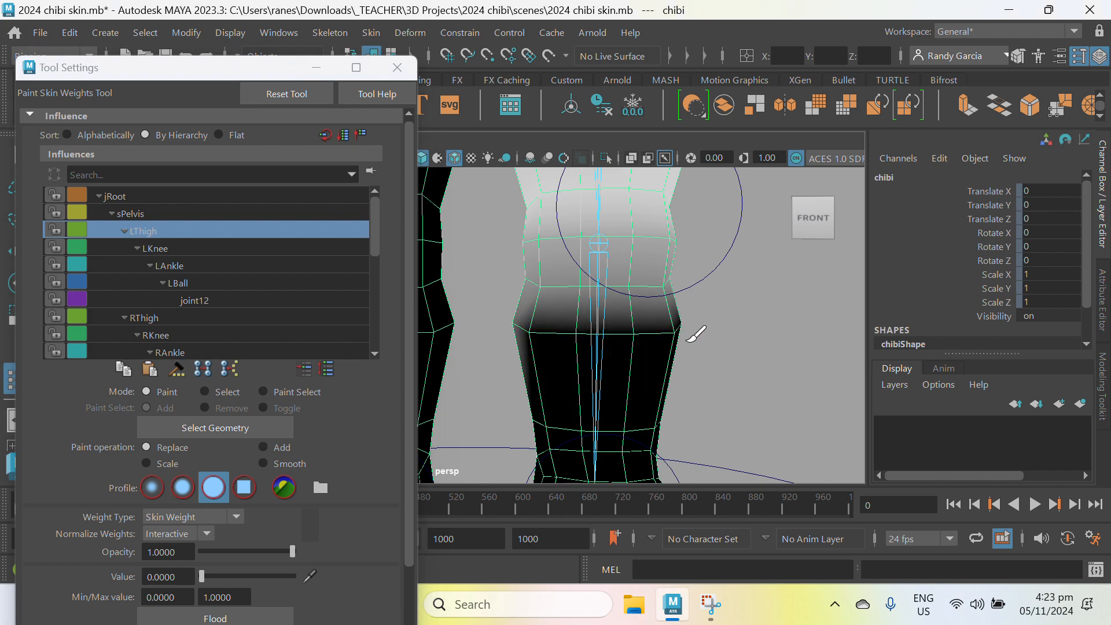
mouse_move(691, 339)
alt+mouse_down()
mouse_move(658, 295)
mouse_move(583, 380)
mouse_move(819, 310)
mouse_move(716, 346)
mouse_move(683, 324)
alt+mouse_up()
alt+middle_drag(677, 301, 664, 343)
drag(641, 369, 643, 399)
alt+right_drag(674, 366, 658, 375)
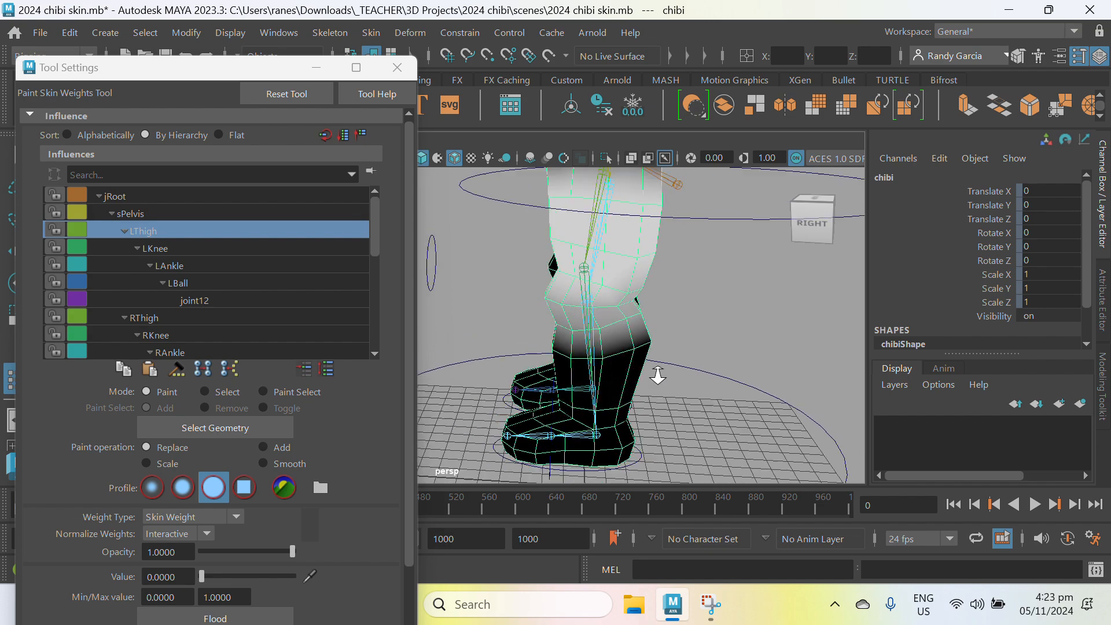
- Remove the remaining LThigh weight from the back of the left calf
alt+drag(657, 376, 741, 274)
scroll(558, 326, up, 3)
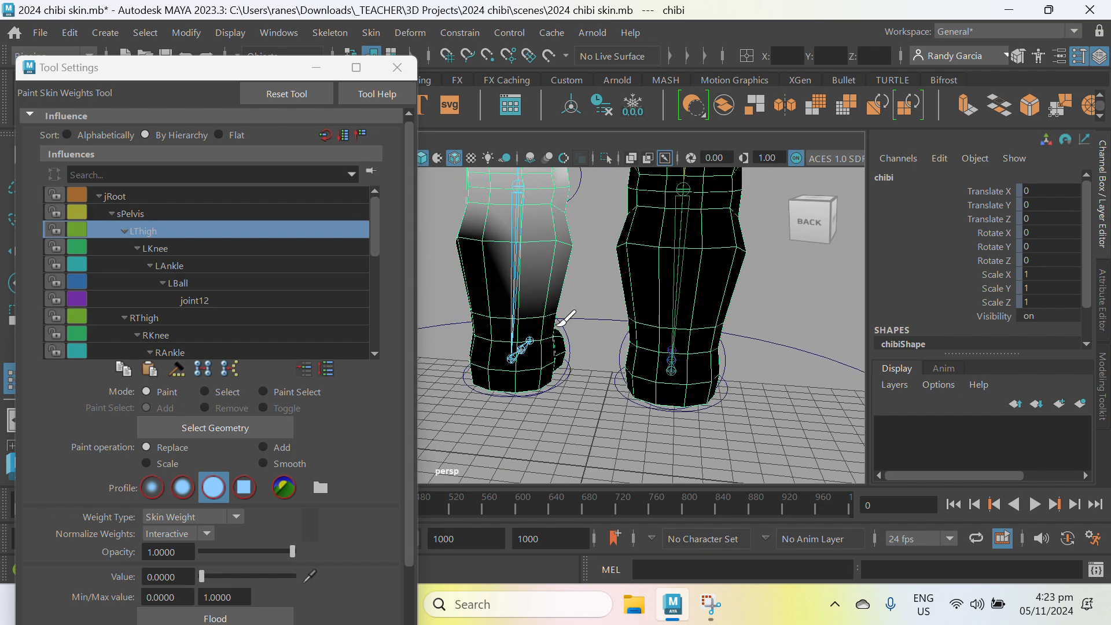
drag(508, 258, 579, 253)
scroll(631, 313, down, 4)
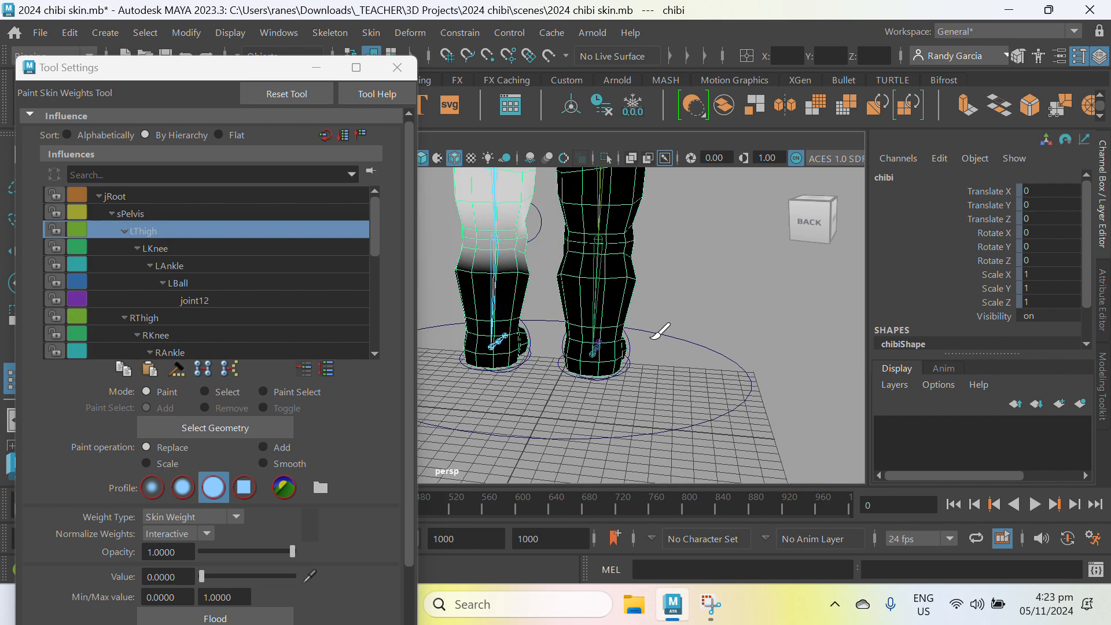
- Inspect the cleaned LThigh weights around the left knee and lower leg, then over both legs from the front
alt+drag(655, 338, 475, 345)
alt+middle_drag(475, 346, 814, 349)
alt+drag(814, 350, 601, 331)
scroll(597, 306, up, 3)
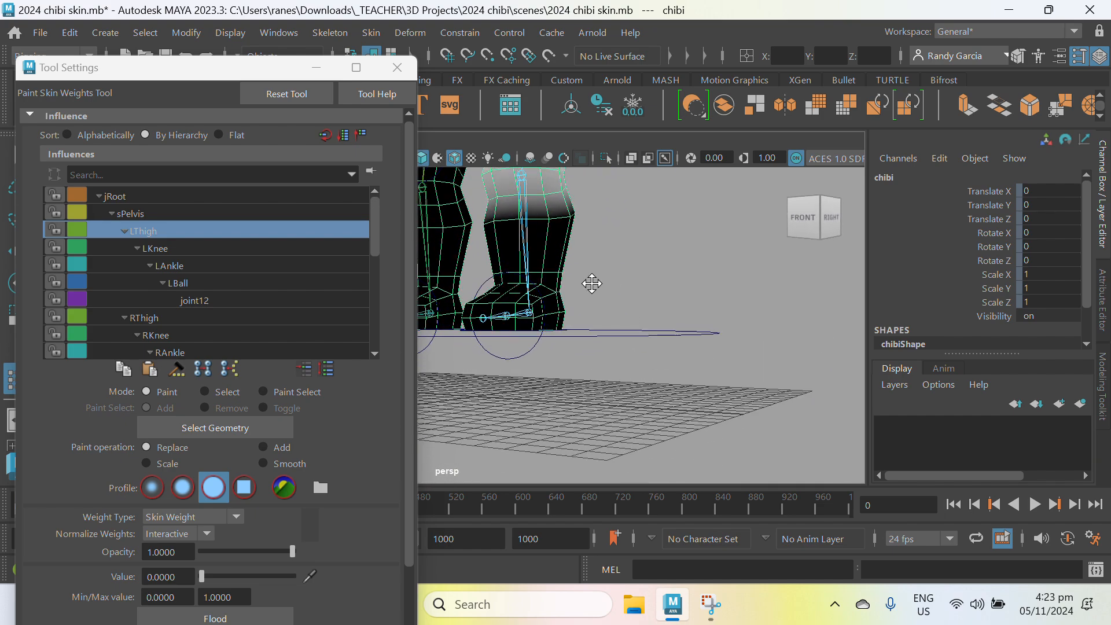
alt+middle_drag(591, 283, 638, 375)
scroll(638, 374, up, 2)
alt+drag(638, 374, 671, 382)
alt+middle_drag(672, 382, 672, 313)
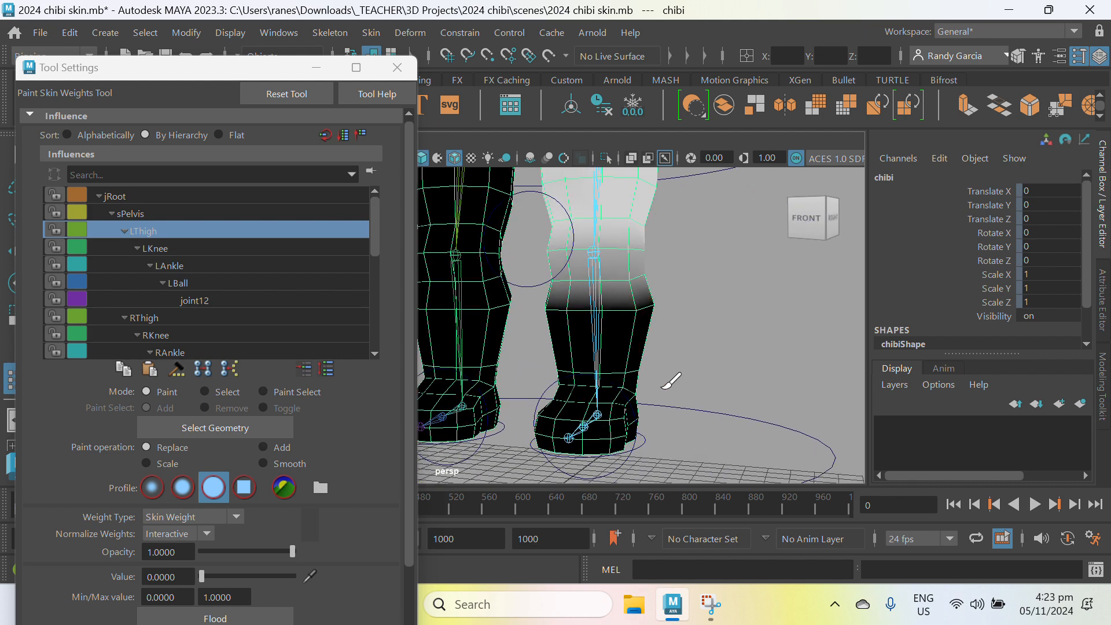
scroll(663, 386, down, 4)
alt+drag(635, 332, 682, 345)
alt+middle_drag(669, 322, 659, 364)
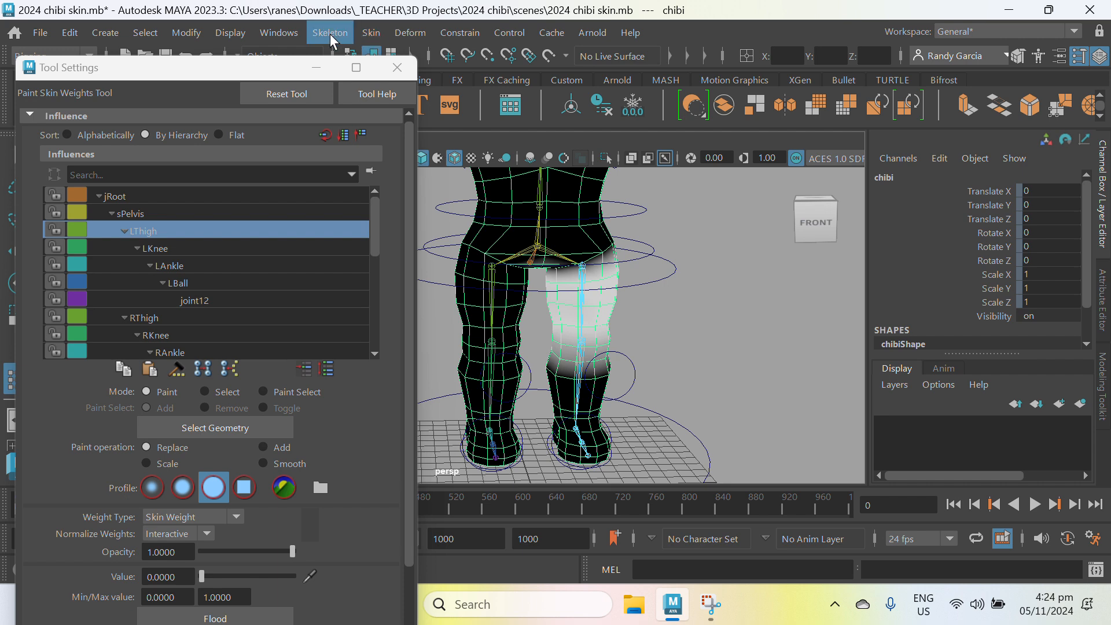
- Mirror the skin weights across YZ from positive to negative X, using closest point on surface and closest joint
click(362, 34)
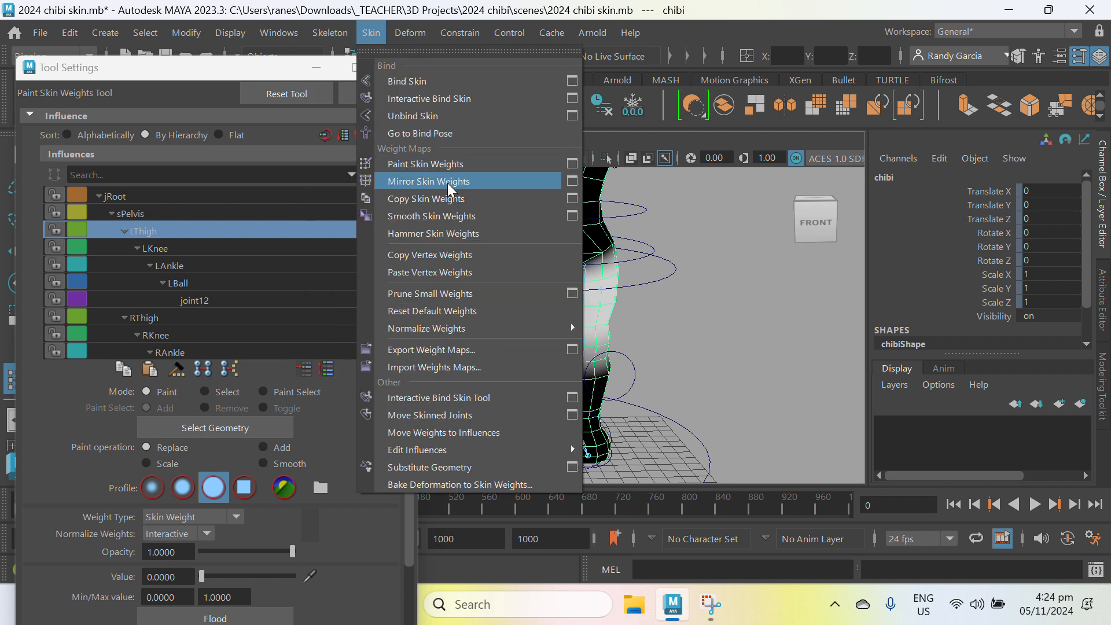
click(573, 181)
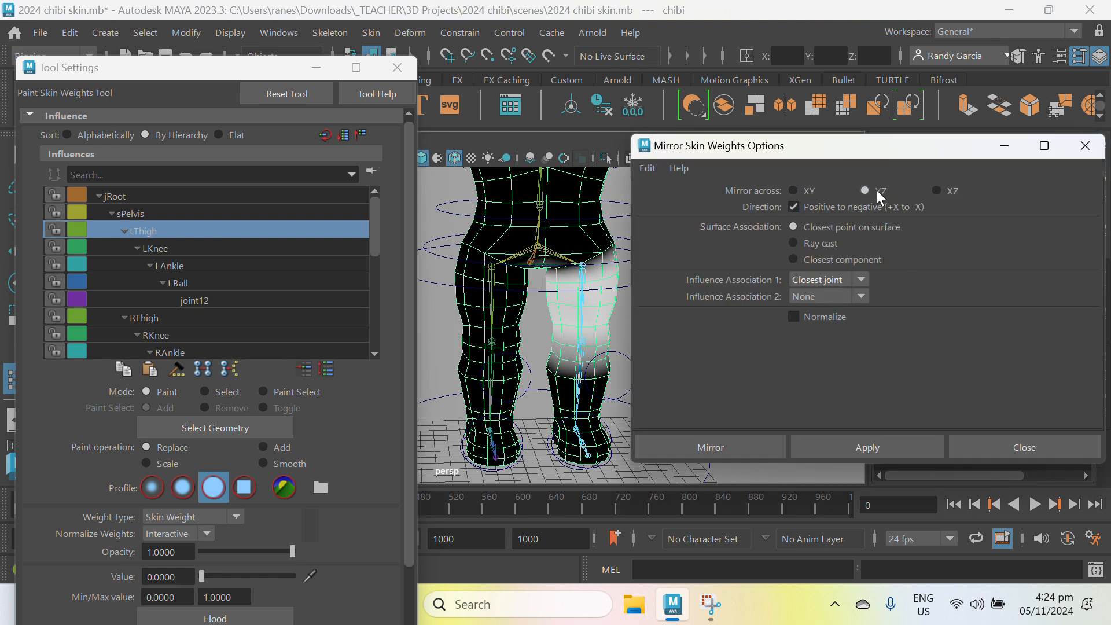
click(737, 453)
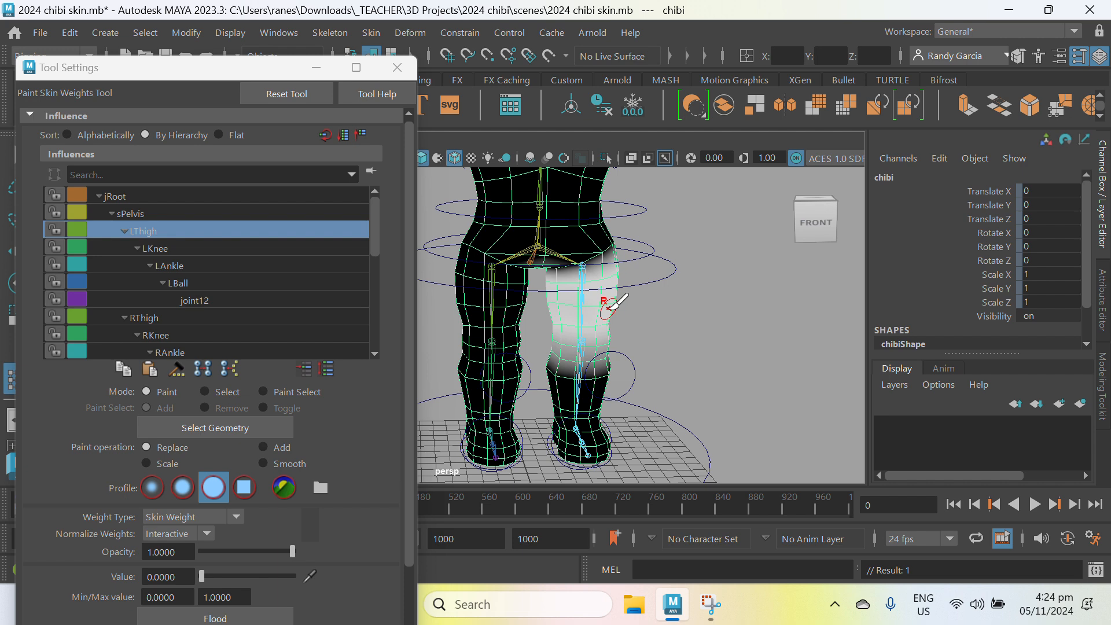
- Select the sAbdomen influence and examine its weights across the front and left side of the torso
scroll(286, 272, down, 3)
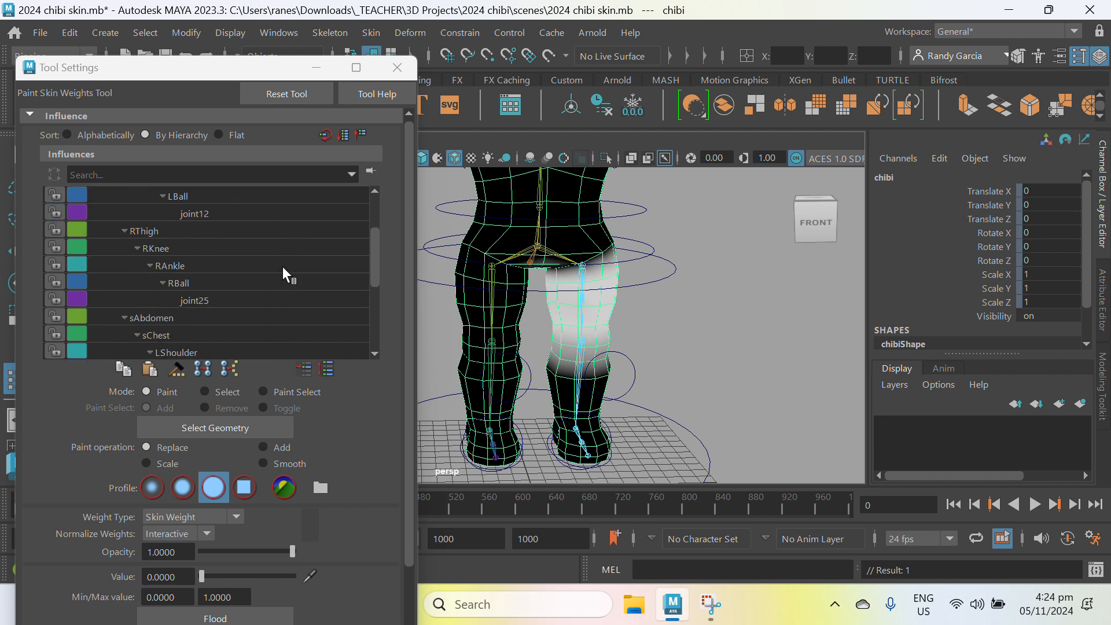
scroll(286, 273, down, 1)
click(180, 250)
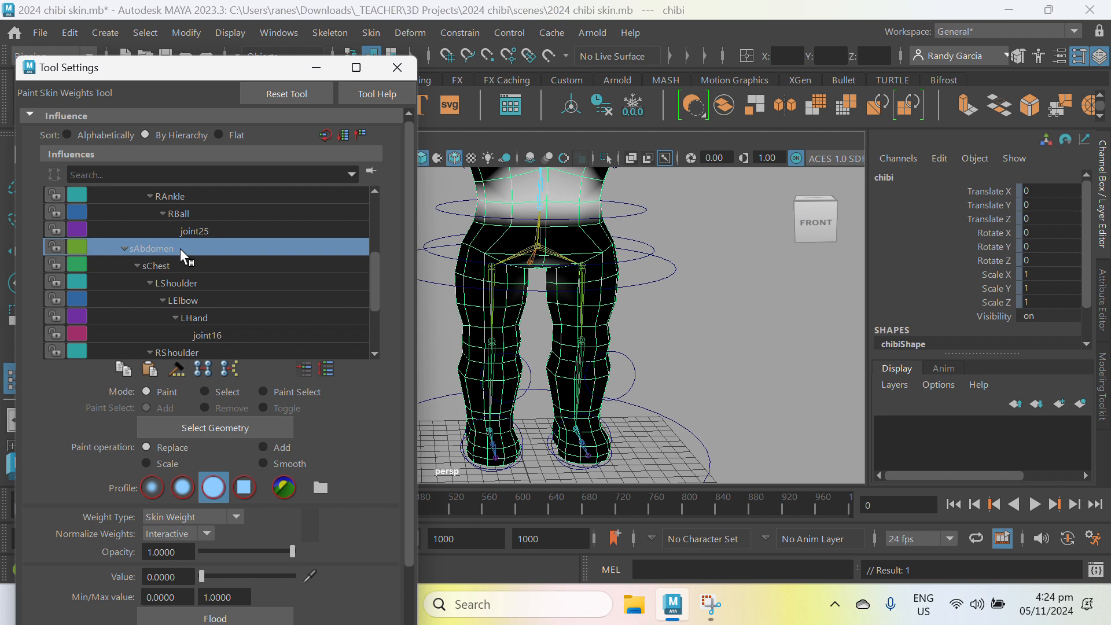
alt+right_drag(606, 372, 552, 291)
alt+middle_drag(564, 289, 573, 302)
alt+right_drag(592, 310, 627, 342)
alt+drag(606, 332, 603, 332)
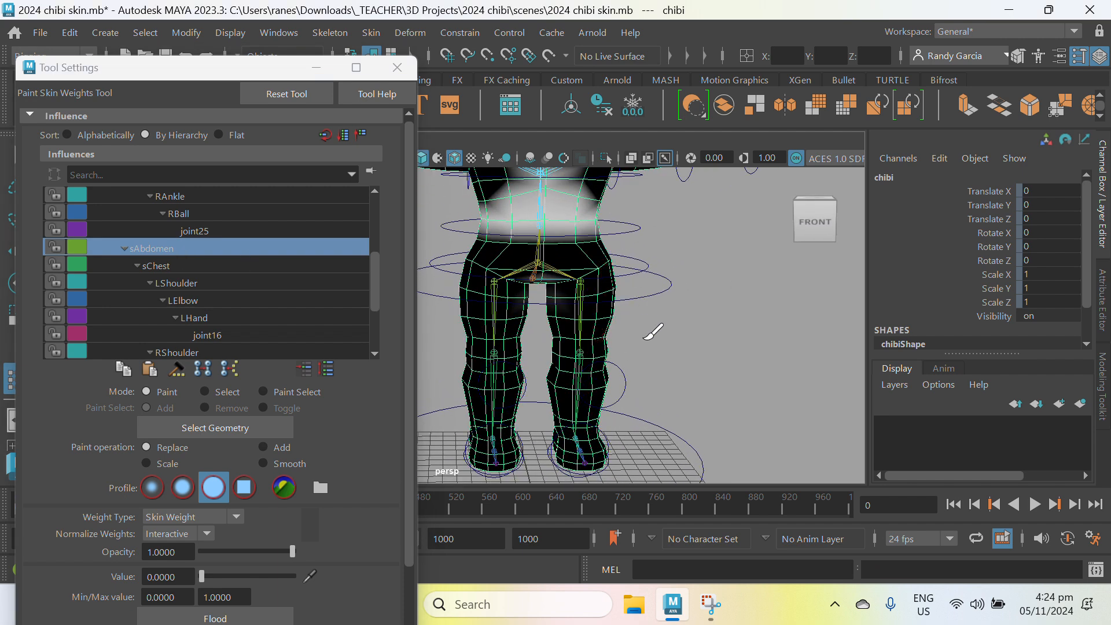
alt+middle_drag(673, 259, 702, 382)
alt+drag(703, 390, 670, 371)
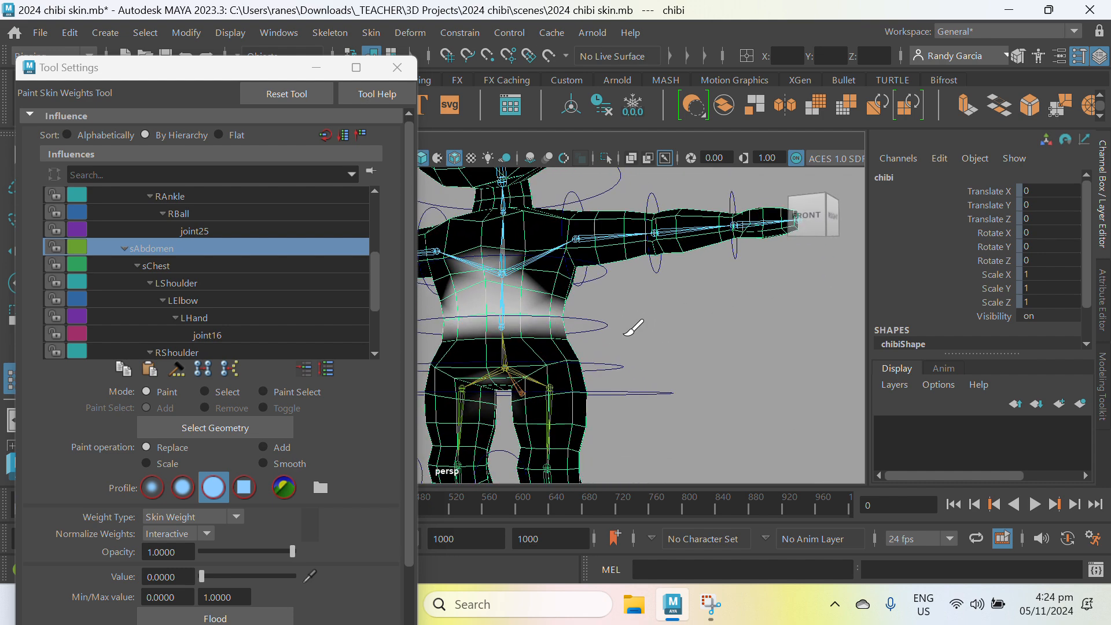
alt+right_drag(626, 335, 649, 370)
alt+drag(599, 316, 546, 318)
alt+middle_drag(541, 318, 643, 338)
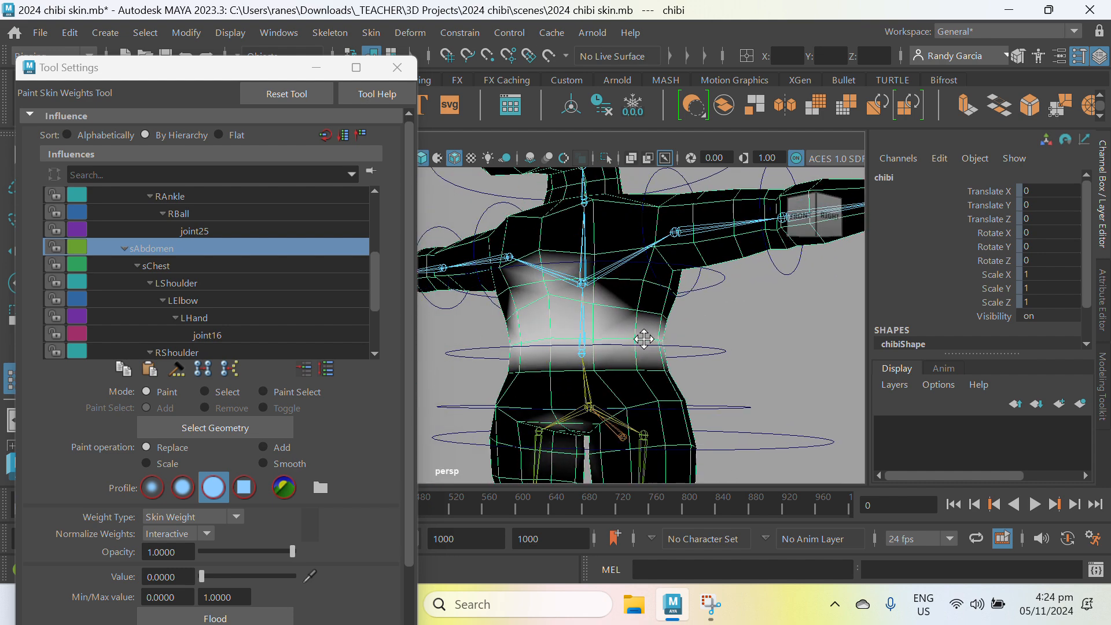
alt+drag(648, 340, 620, 346)
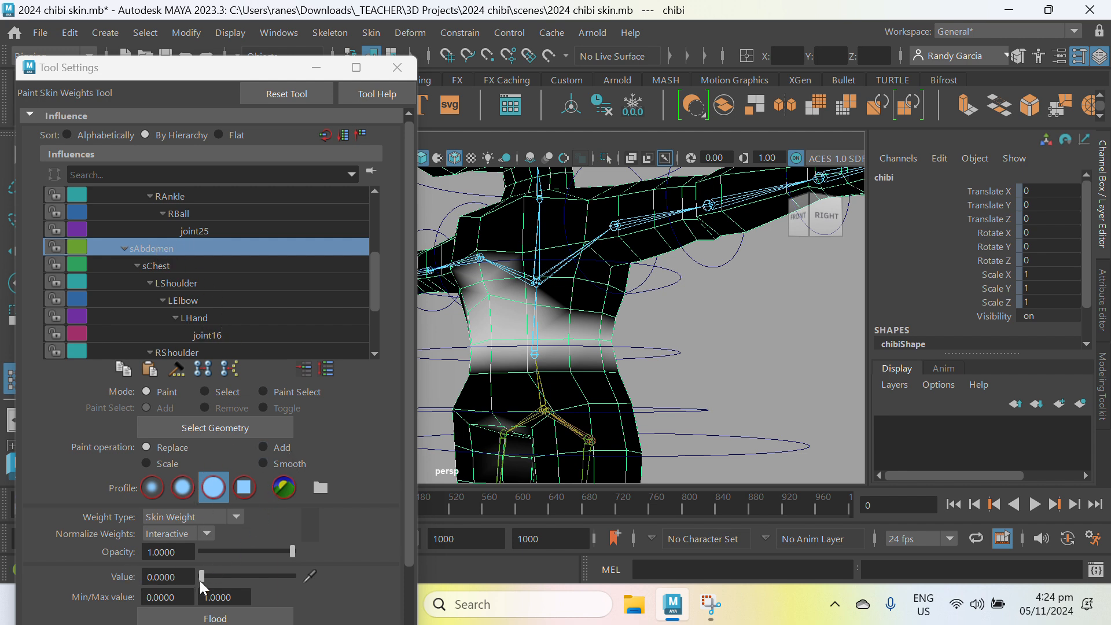
- Set the paint value to 1 and paint sAbdomen weight across the left side of the back above the waist
drag(203, 577, 316, 582)
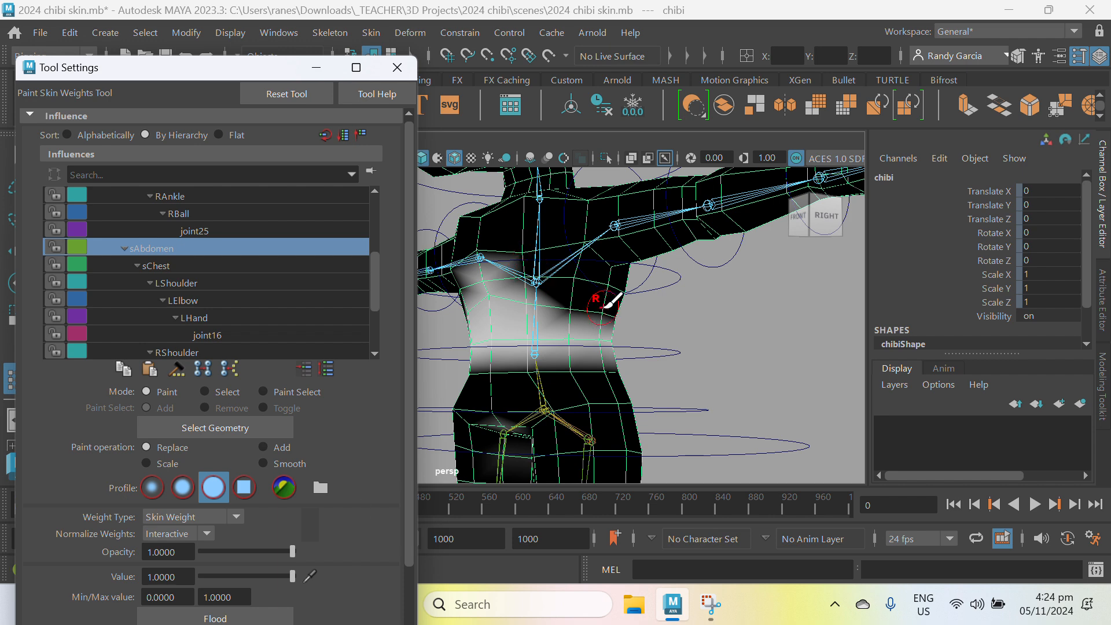
mouse_move(550, 317)
alt+mouse_down()
mouse_move(605, 317)
mouse_move(595, 339)
mouse_move(642, 326)
mouse_move(712, 341)
alt+mouse_up()
alt+right_drag(726, 350, 672, 300)
alt+drag(672, 301, 741, 360)
alt+middle_drag(741, 360, 787, 363)
alt+right_drag(628, 347, 672, 372)
alt+drag(672, 372, 653, 392)
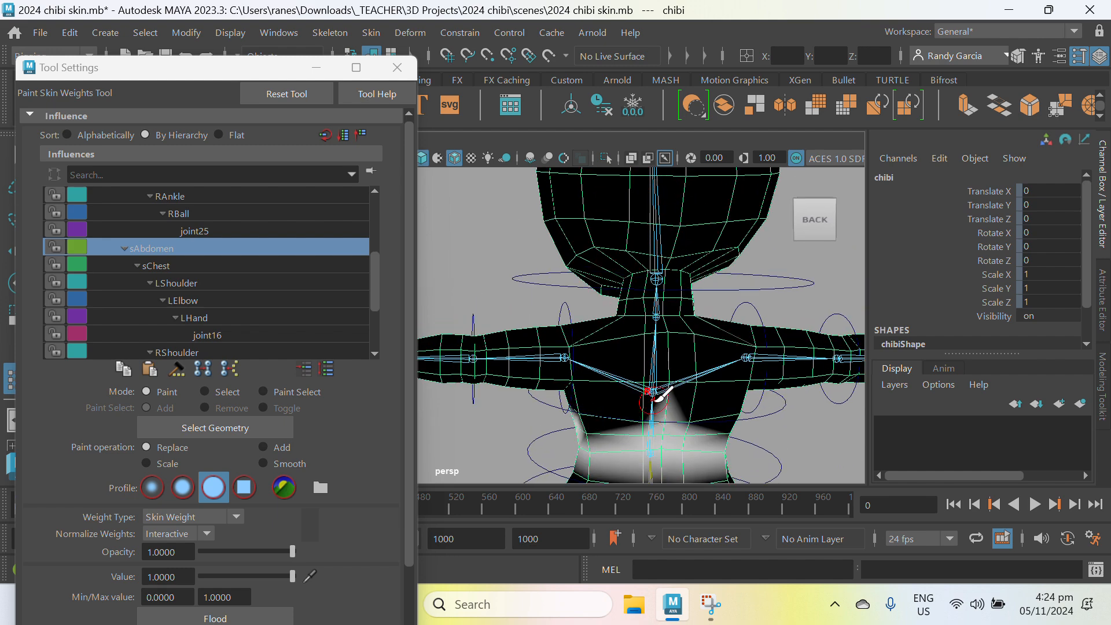
alt+middle_drag(653, 392, 593, 273)
alt+right_drag(593, 272, 665, 331)
mouse_move(666, 330)
mouse_down()
mouse_move(702, 310)
mouse_move(579, 311)
mouse_up()
drag(727, 305, 585, 272)
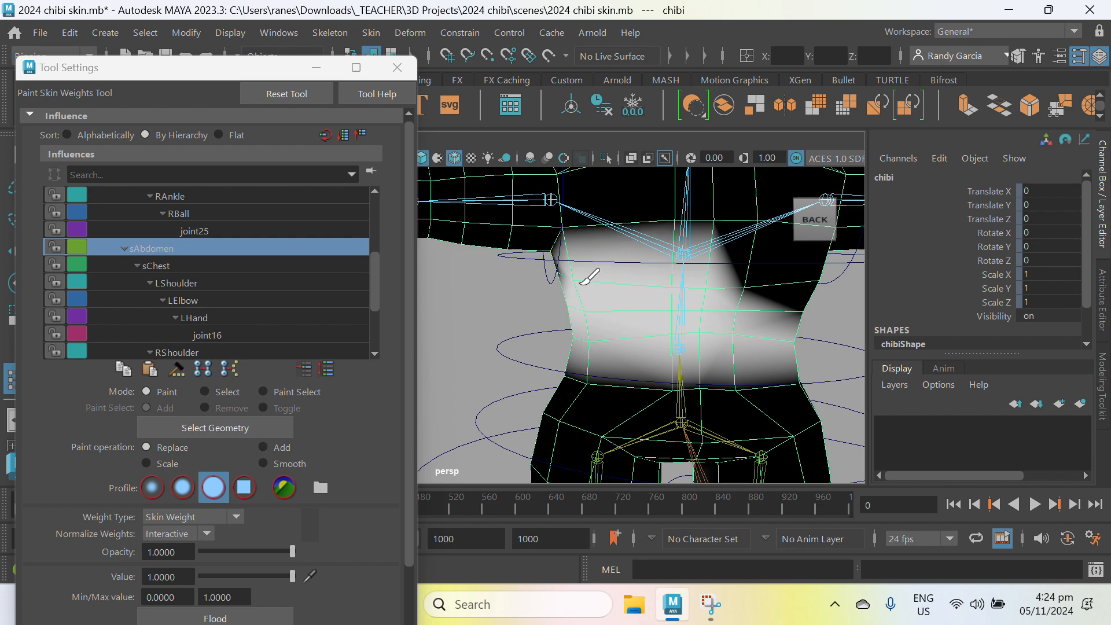
- Paint sAbdomen weight at full value across the left front of the abdomen, from the waist to the lower chest
alt+right_drag(632, 337, 579, 324)
alt+drag(579, 324, 799, 296)
alt+right_drag(521, 330, 697, 315)
alt+middle_drag(631, 325, 735, 332)
mouse_move(735, 331)
alt+mouse_down()
mouse_move(722, 349)
mouse_move(753, 324)
mouse_move(704, 379)
mouse_move(516, 297)
mouse_move(650, 318)
mouse_move(658, 332)
alt+mouse_up()
alt+drag(588, 315, 782, 324)
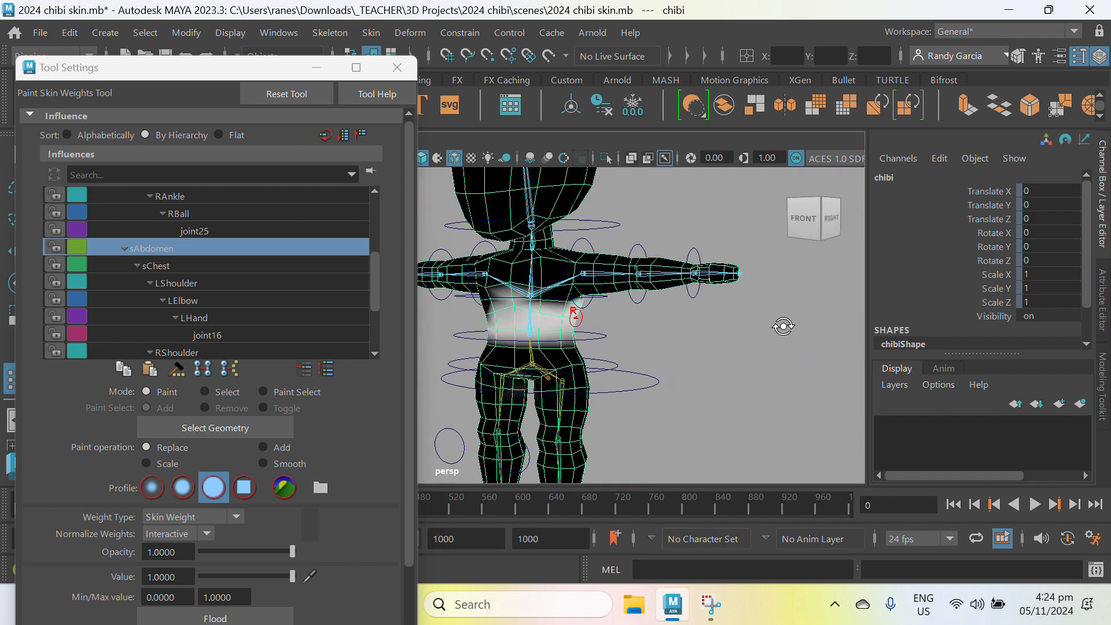
mouse_move(782, 325)
alt+middle_down()
mouse_move(665, 409)
mouse_move(667, 299)
alt+middle_up()
scroll(700, 376, up, 3)
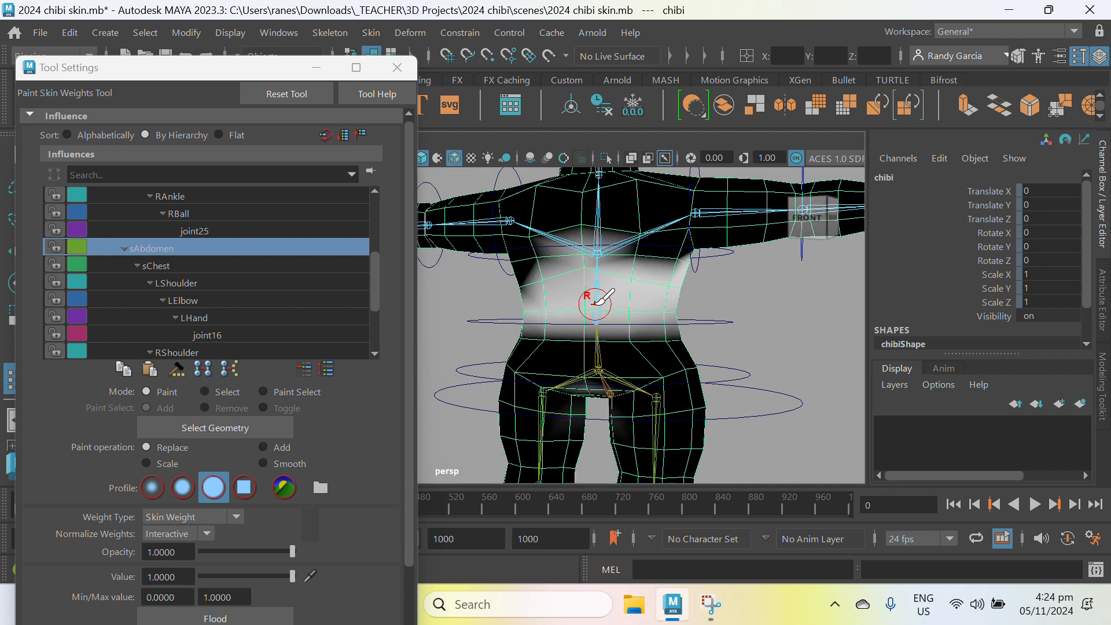
drag(580, 310, 680, 318)
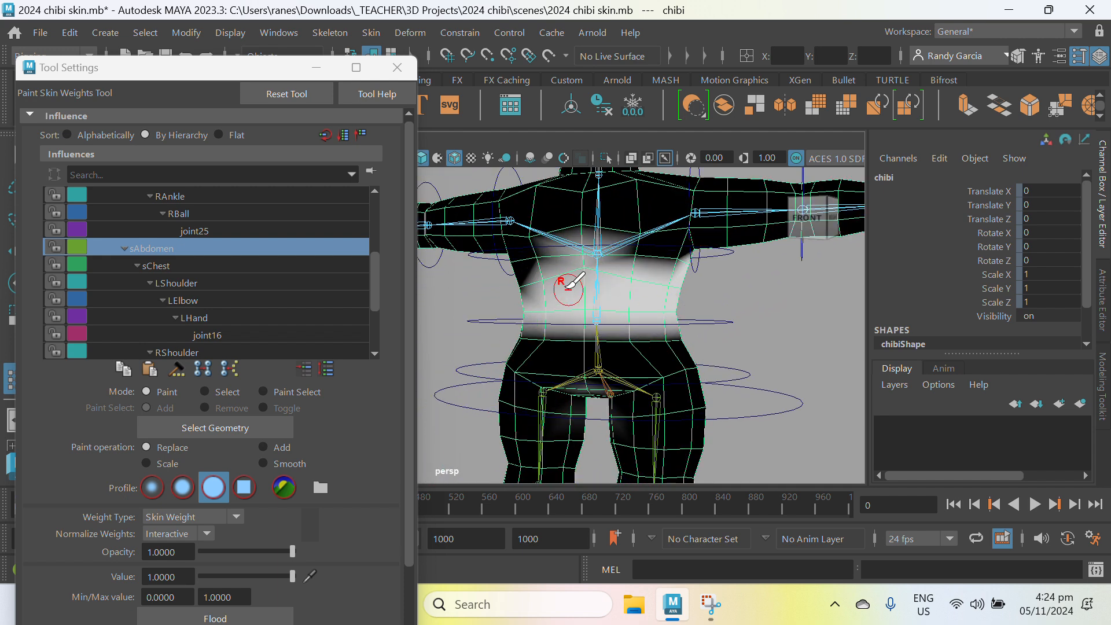
drag(579, 274, 634, 286)
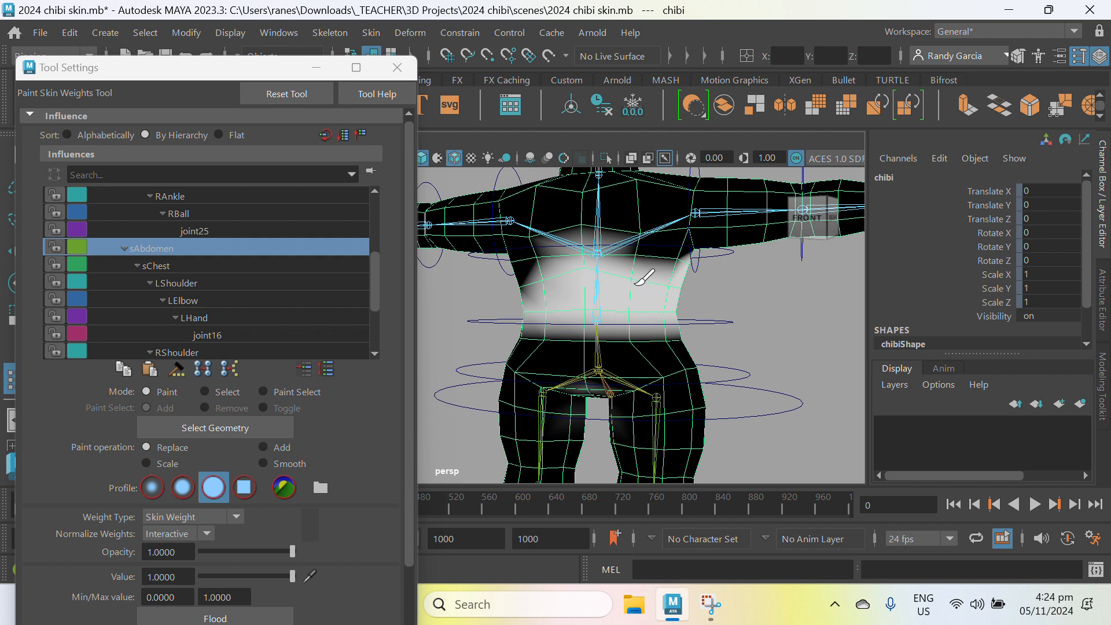
- Set the paint value to 0 and remove the sAbdomen weight from the centre of the chest
alt+middle_drag(679, 328, 657, 293)
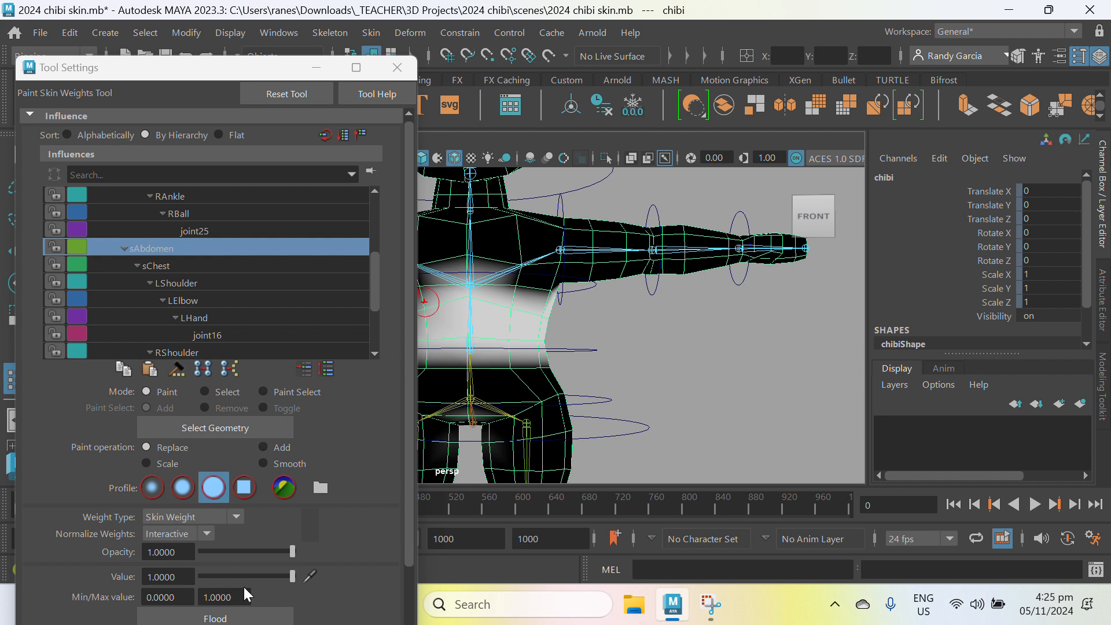
drag(249, 575, 132, 576)
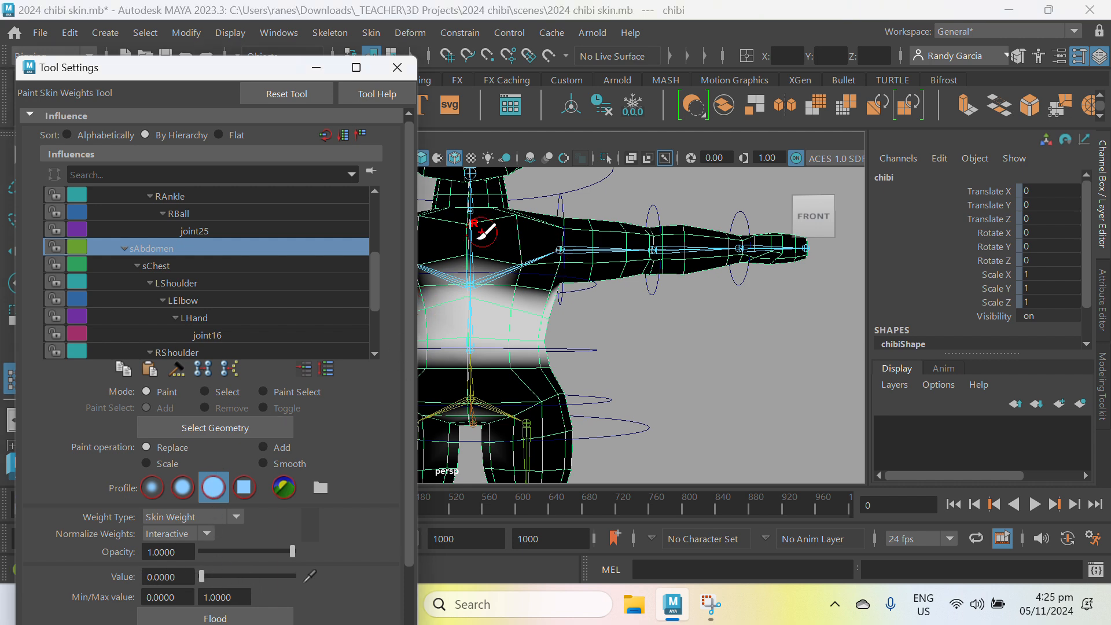
drag(469, 275, 475, 282)
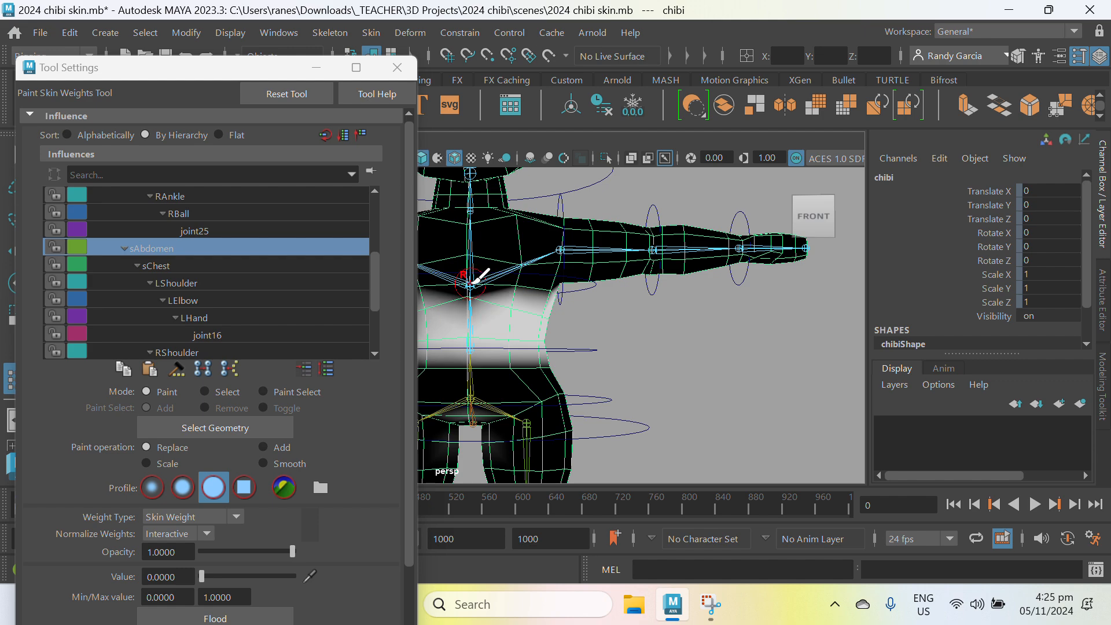
alt+middle_drag(494, 274, 598, 252)
alt+right_drag(615, 240, 723, 327)
alt+middle_drag(727, 328, 742, 344)
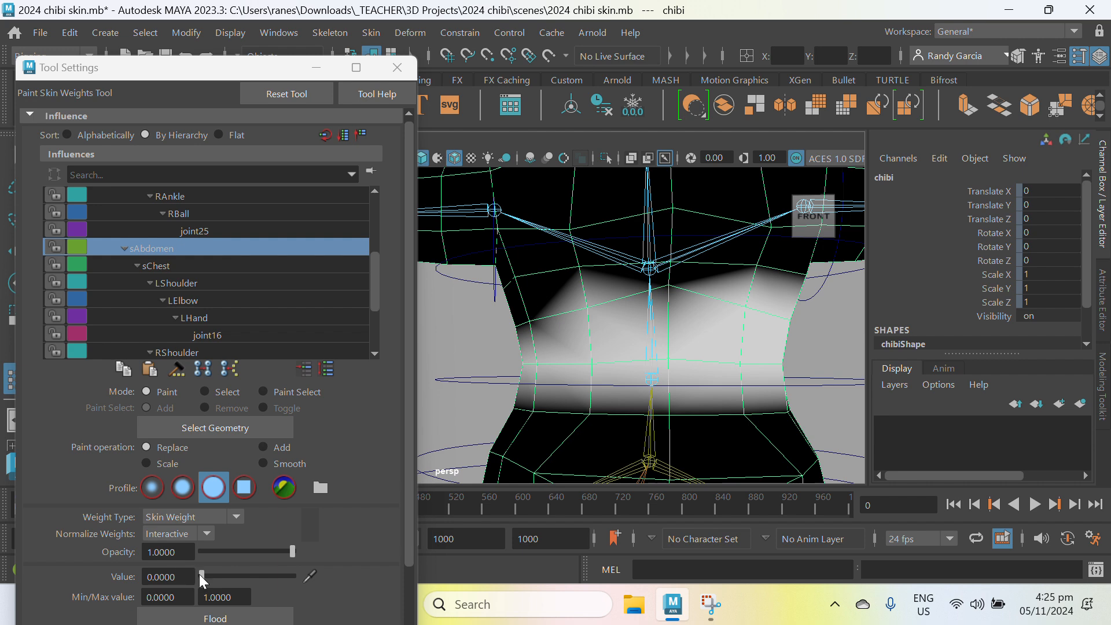
- Paint sAbdomen weight at value 1 across the upper left abdomen, and mirror the skin weights across YZ from positive to negative
drag(202, 577, 205, 576)
drag(608, 340, 675, 293)
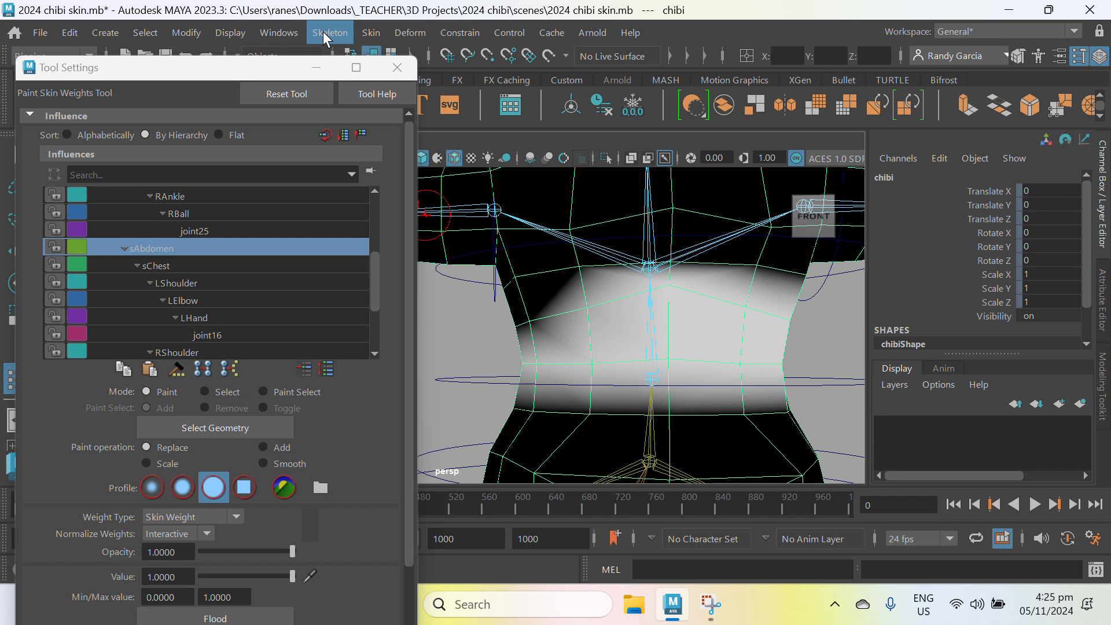
click(363, 35)
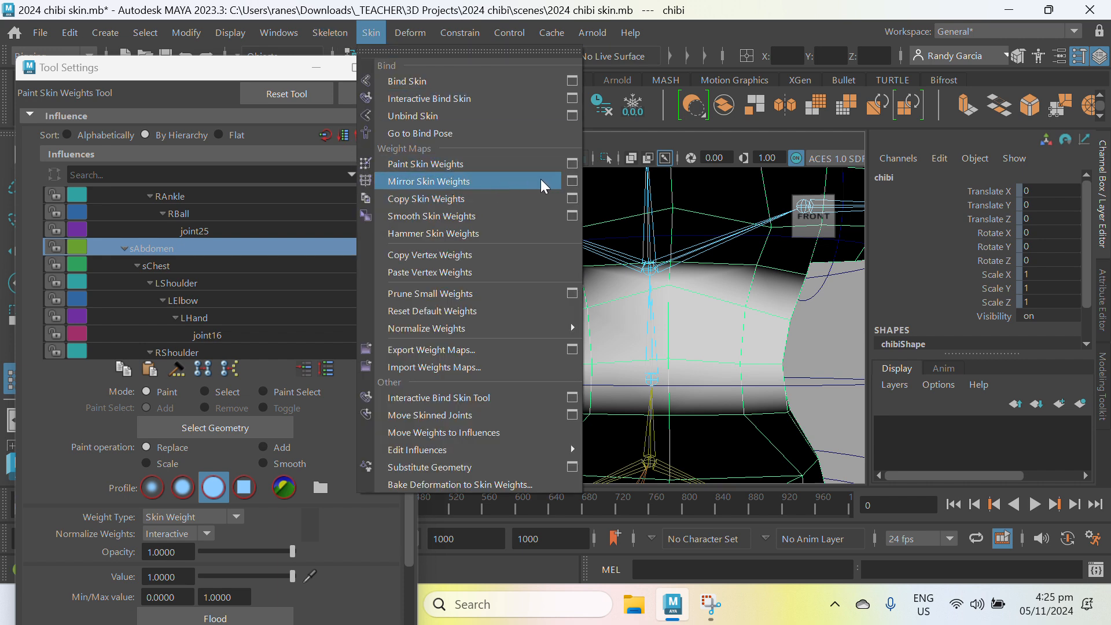
click(573, 183)
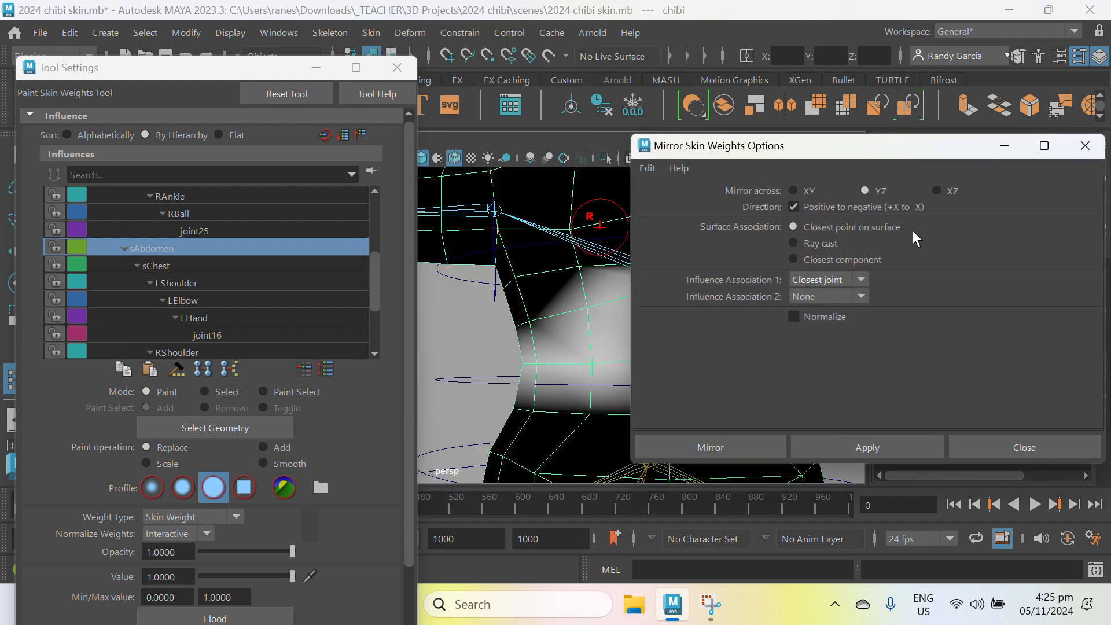
click(720, 449)
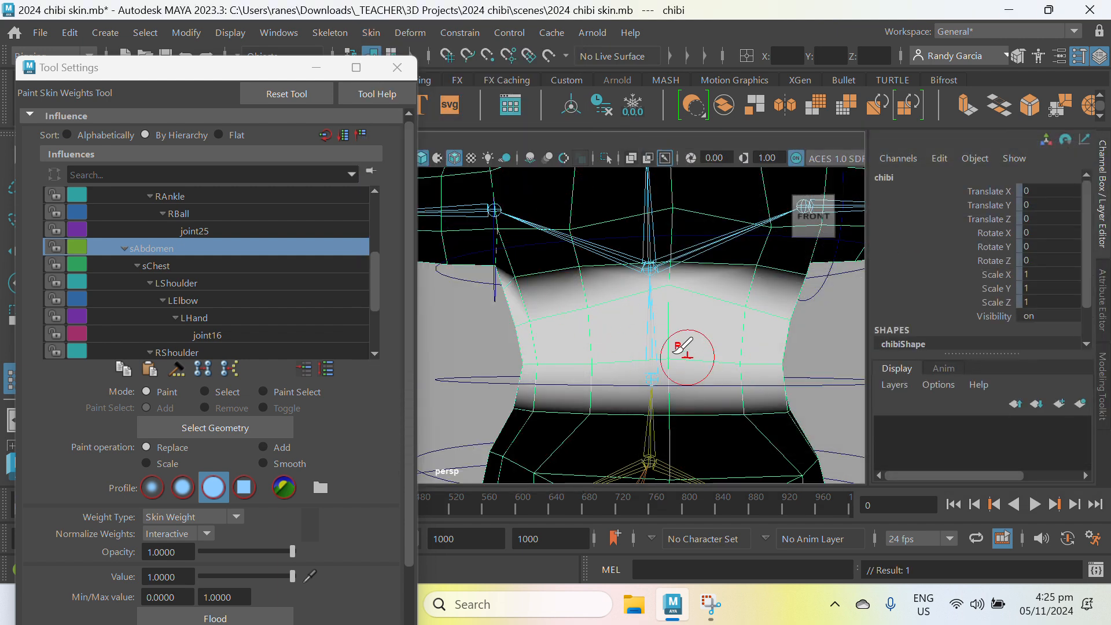
- Select the sChest influence and paint it at full value across the front of the chest
click(164, 266)
scroll(732, 324, down, 2)
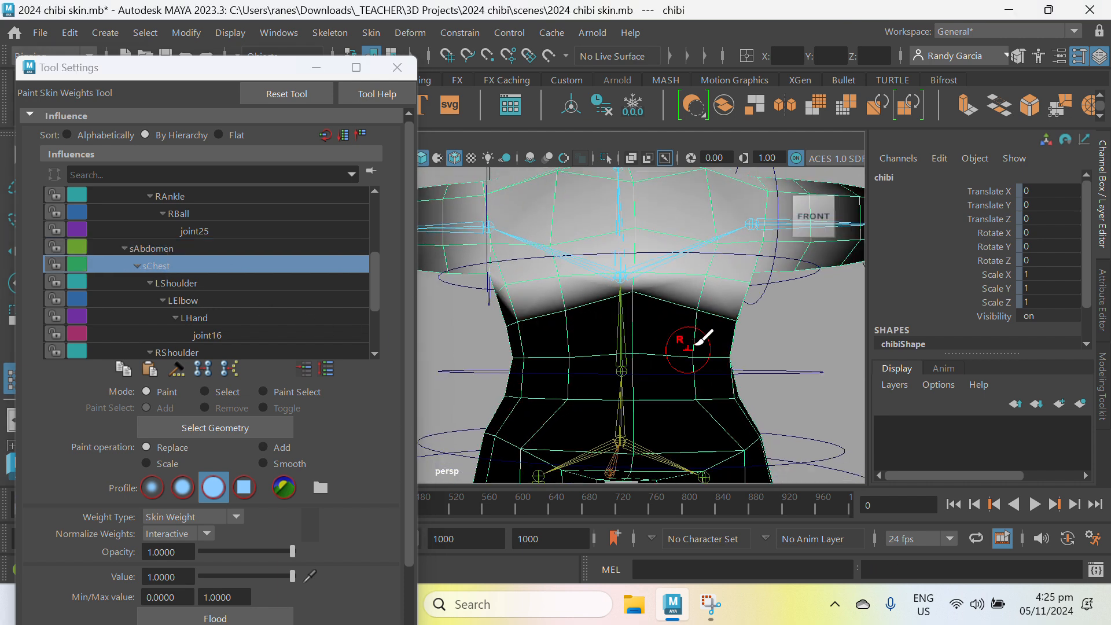
alt+drag(702, 340, 763, 305)
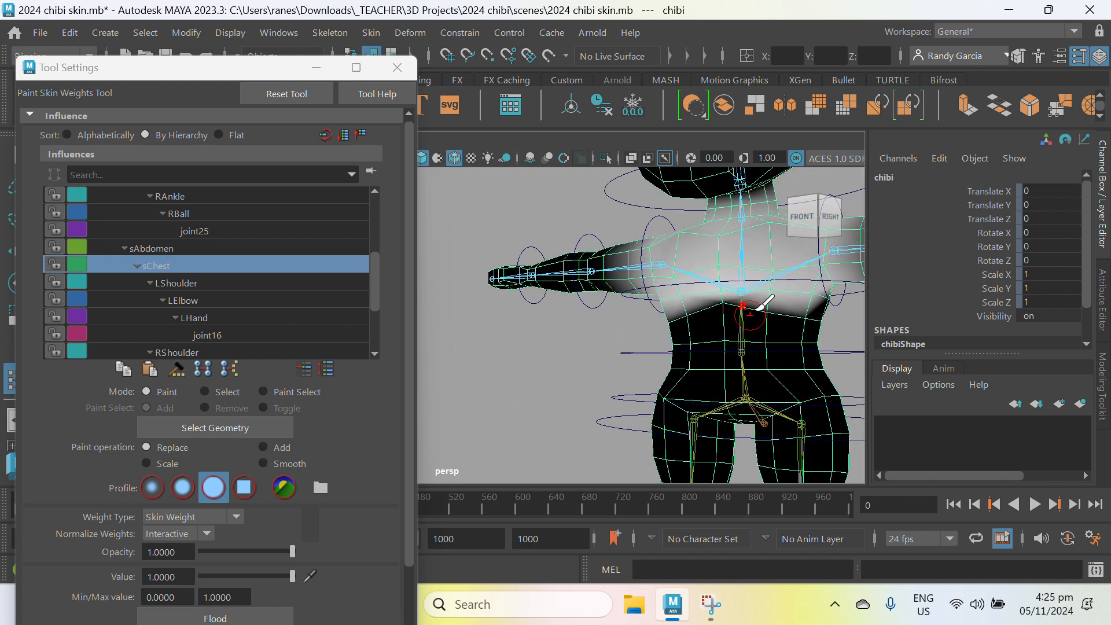
alt+middle_drag(753, 314, 581, 466)
scroll(631, 451, up, 3)
mouse_move(682, 441)
alt+mouse_down()
mouse_move(752, 389)
mouse_move(603, 342)
mouse_move(708, 324)
alt+mouse_up()
scroll(602, 346, up, 1)
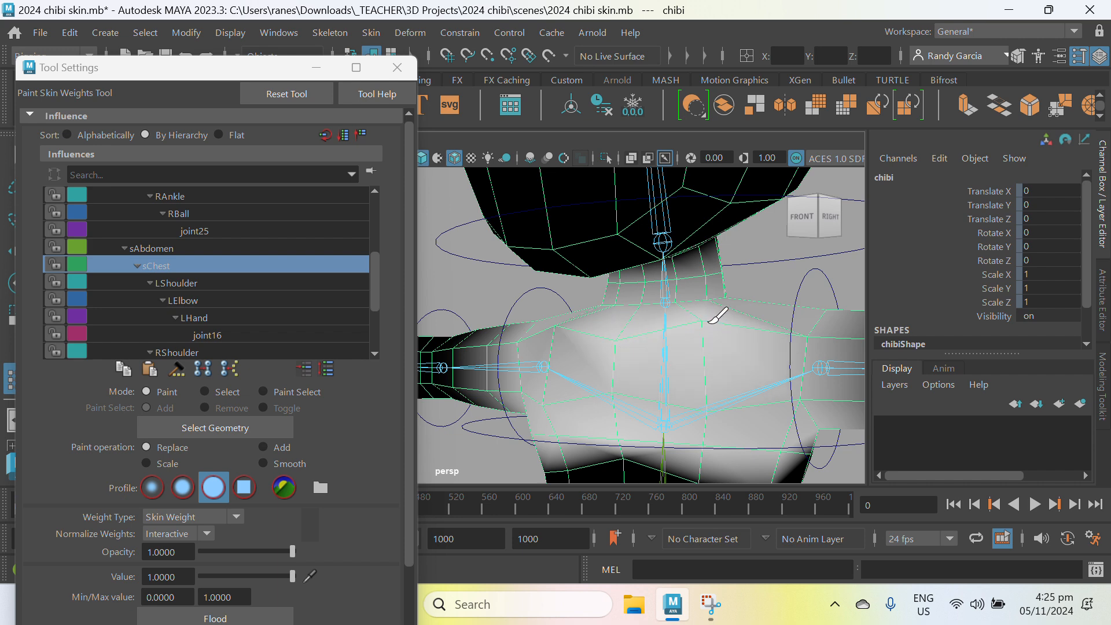
mouse_move(628, 390)
mouse_down()
mouse_move(719, 402)
mouse_move(655, 417)
mouse_move(597, 400)
mouse_up()
- Paint sChest weight at full value across the middle of the upper back
scroll(714, 421, down, 3)
alt+middle_drag(749, 407, 504, 363)
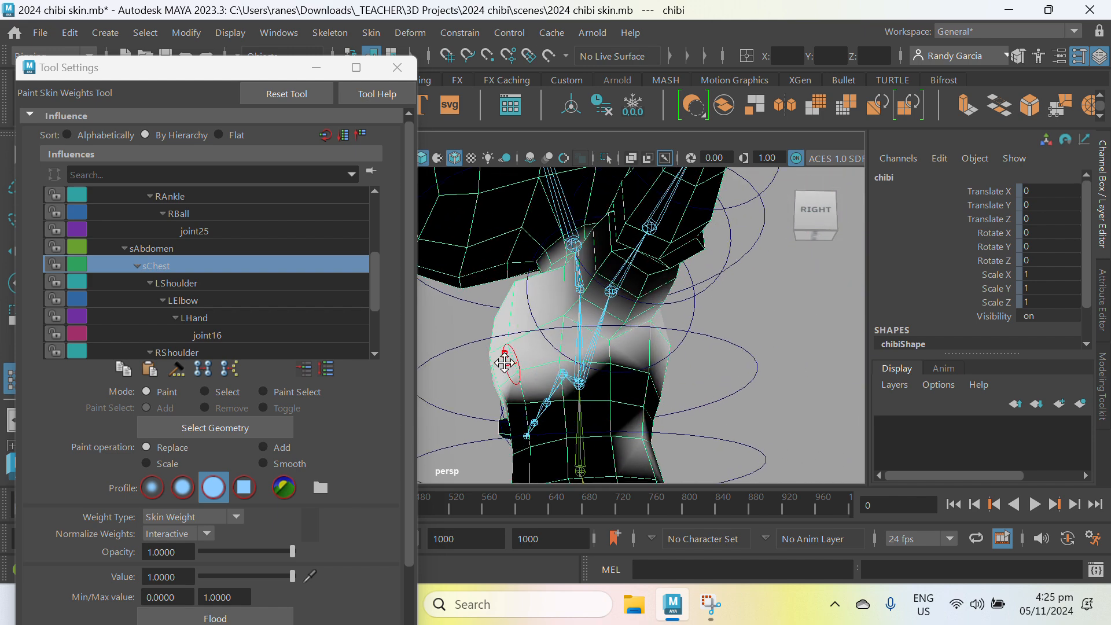
mouse_move(504, 363)
alt+mouse_down()
mouse_move(589, 365)
mouse_move(608, 377)
mouse_move(491, 390)
mouse_move(463, 354)
alt+mouse_up()
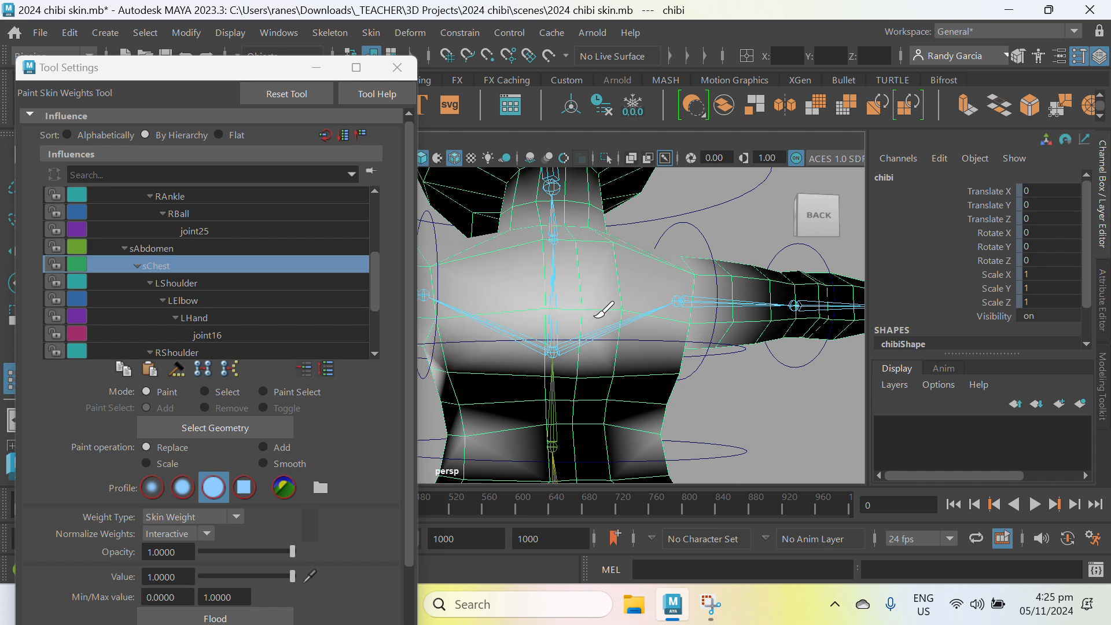
mouse_move(566, 269)
alt+mouse_down()
mouse_move(573, 293)
mouse_move(525, 307)
alt+mouse_up()
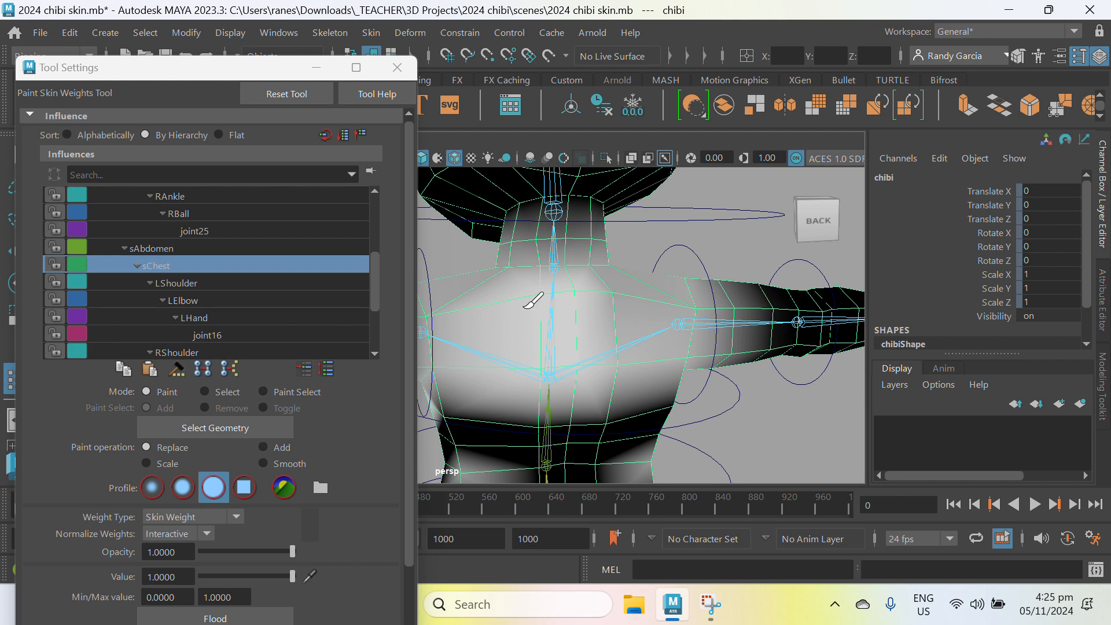
- Set the paint value to 0 and remove the stray sChest weight from the left side of the lower back
alt+middle_drag(507, 326, 596, 241)
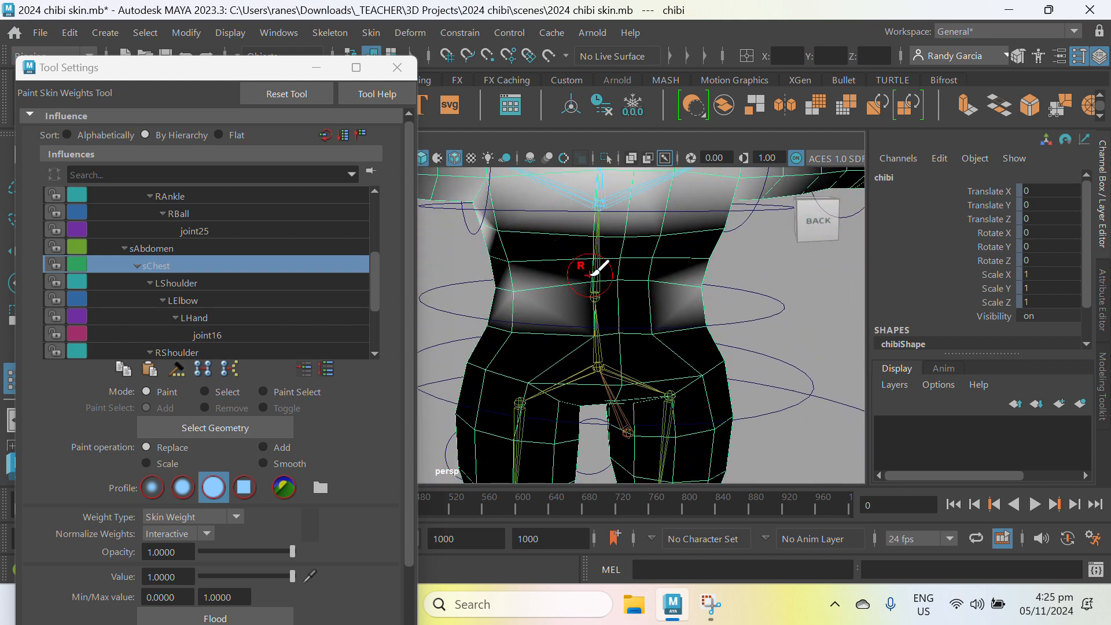
alt+drag(591, 275, 600, 268)
scroll(601, 268, up, 1)
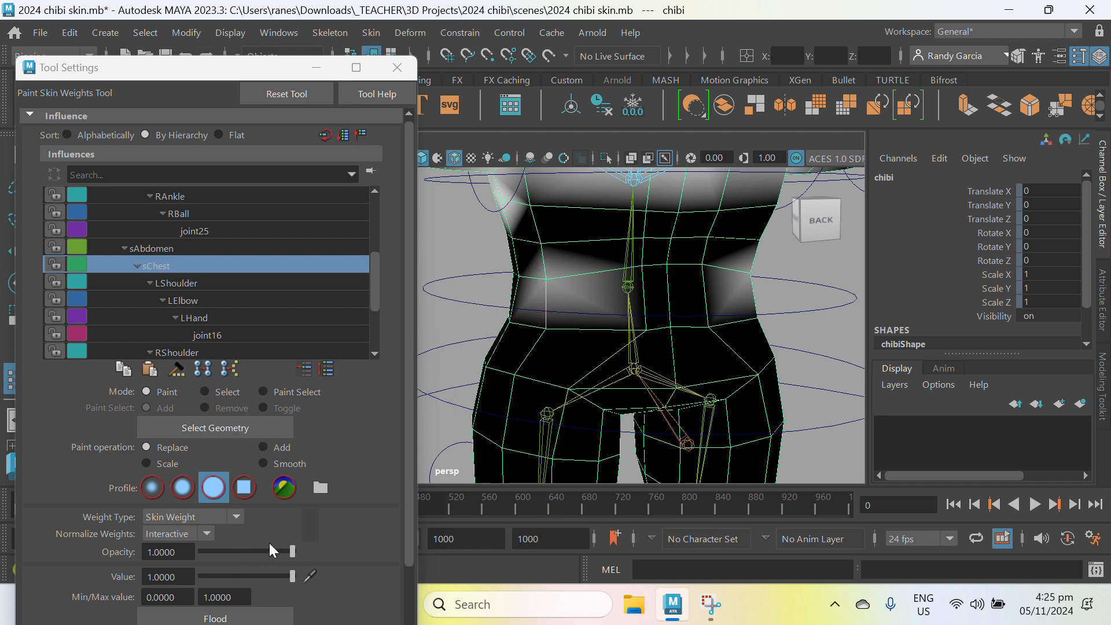
scroll(278, 577, down, 1)
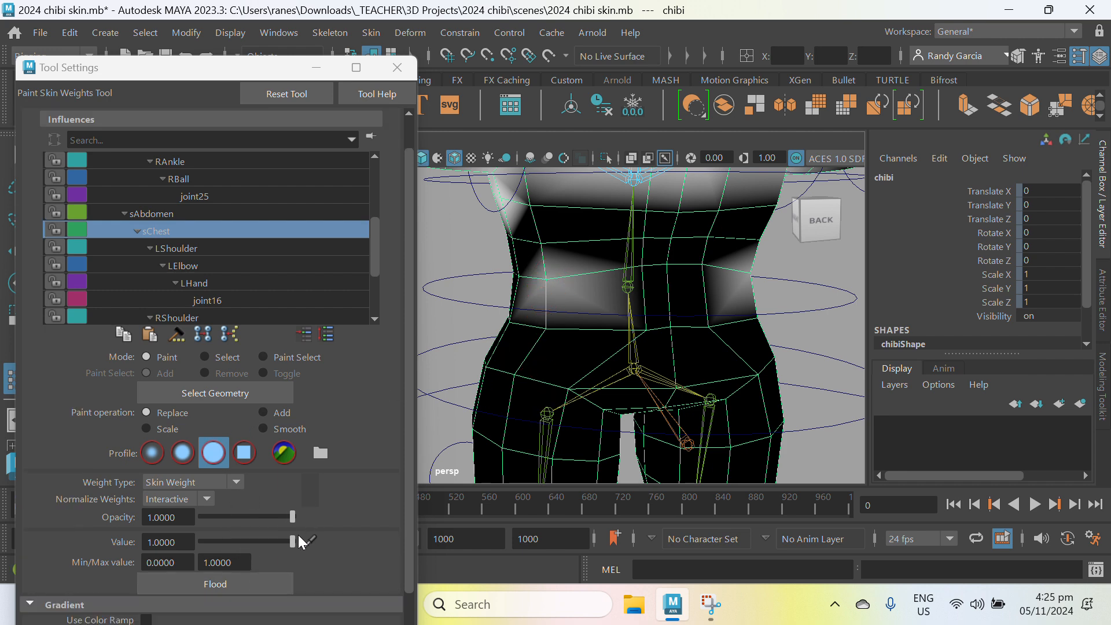
drag(292, 542, 260, 547)
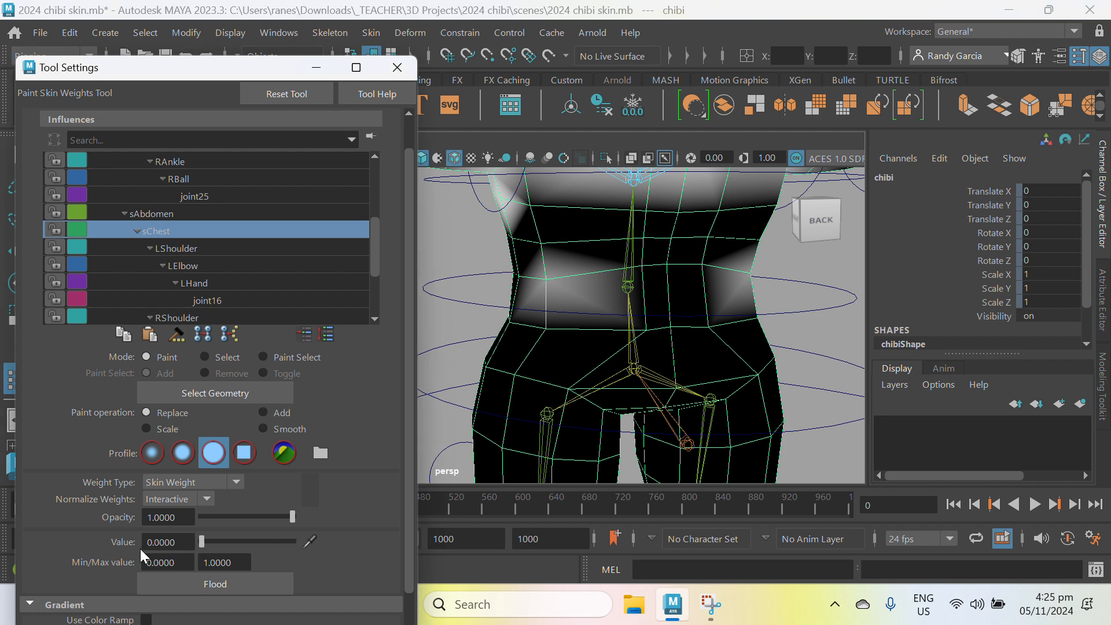
click(550, 282)
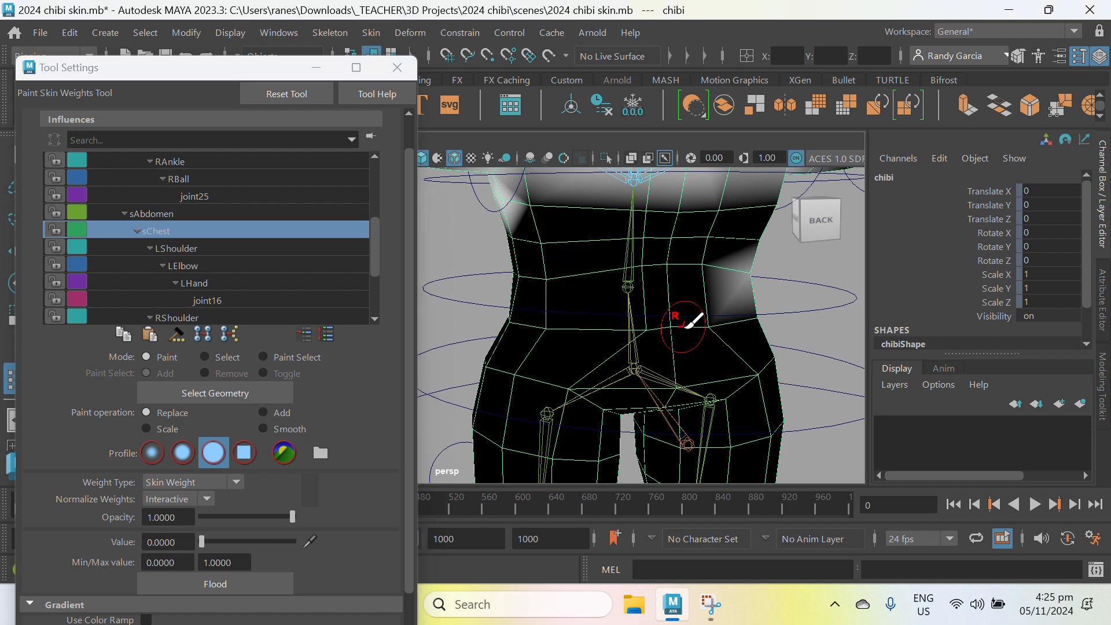
- Set the paint value to 1 and paint sChest weight on the left side of the upper torso beside the shoulder
mouse_move(687, 327)
alt+mouse_down()
mouse_move(635, 303)
mouse_move(635, 268)
alt+mouse_up()
alt+middle_drag(590, 327, 823, 370)
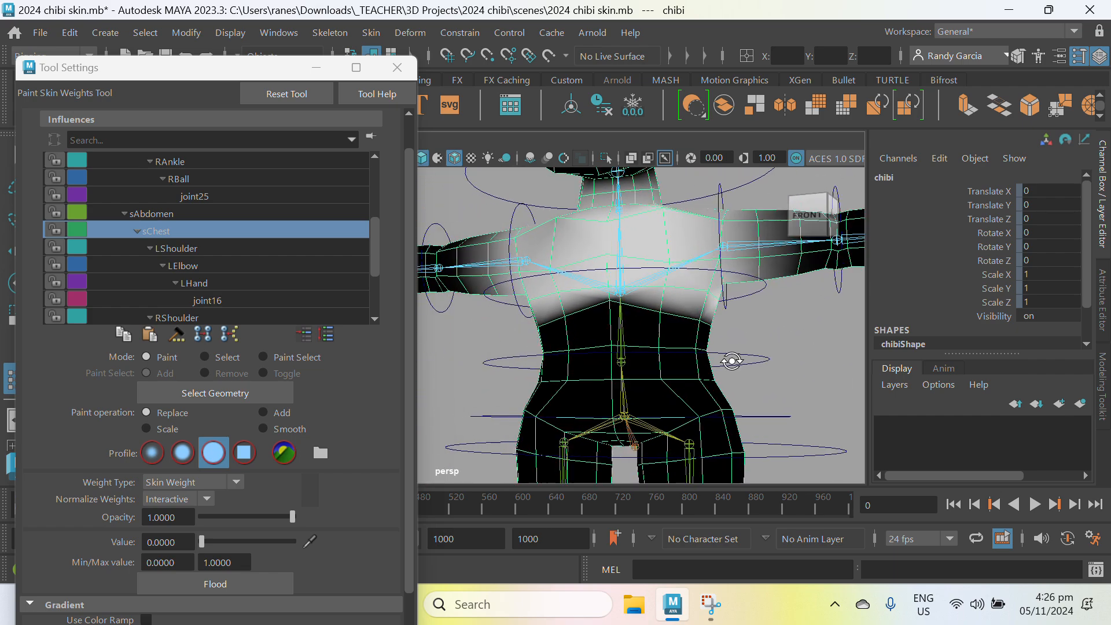
alt+drag(731, 360, 678, 370)
alt+middle_drag(678, 370, 659, 362)
mouse_move(724, 366)
alt+mouse_down()
mouse_move(620, 367)
mouse_move(718, 375)
alt+mouse_up()
alt+drag(585, 336, 492, 319)
alt+middle_drag(669, 379, 715, 398)
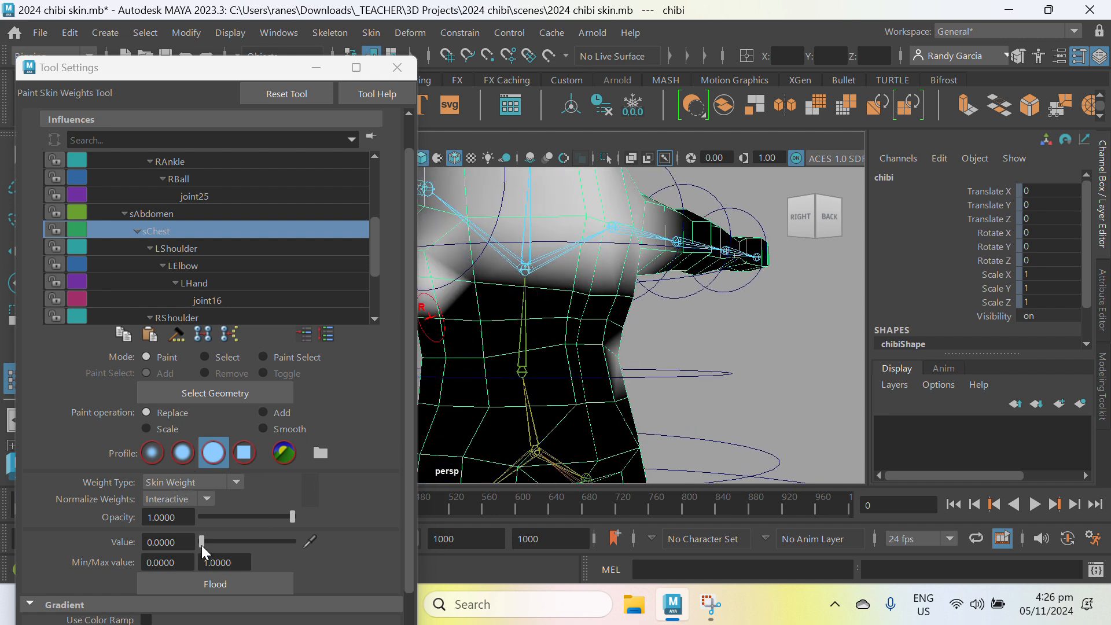
drag(205, 547, 292, 542)
alt+drag(541, 293, 521, 255)
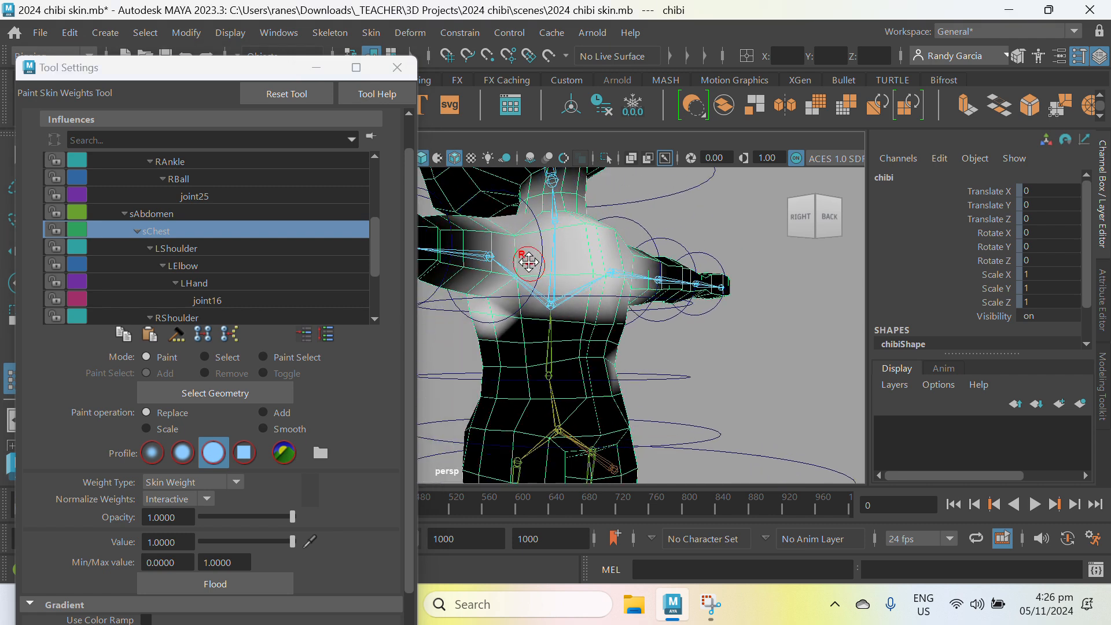
alt+middle_drag(521, 256, 645, 327)
drag(602, 329, 637, 311)
- Mirror the sChest skin weights from the left side of the body to the right and check the front of the chest
alt+drag(697, 357, 635, 370)
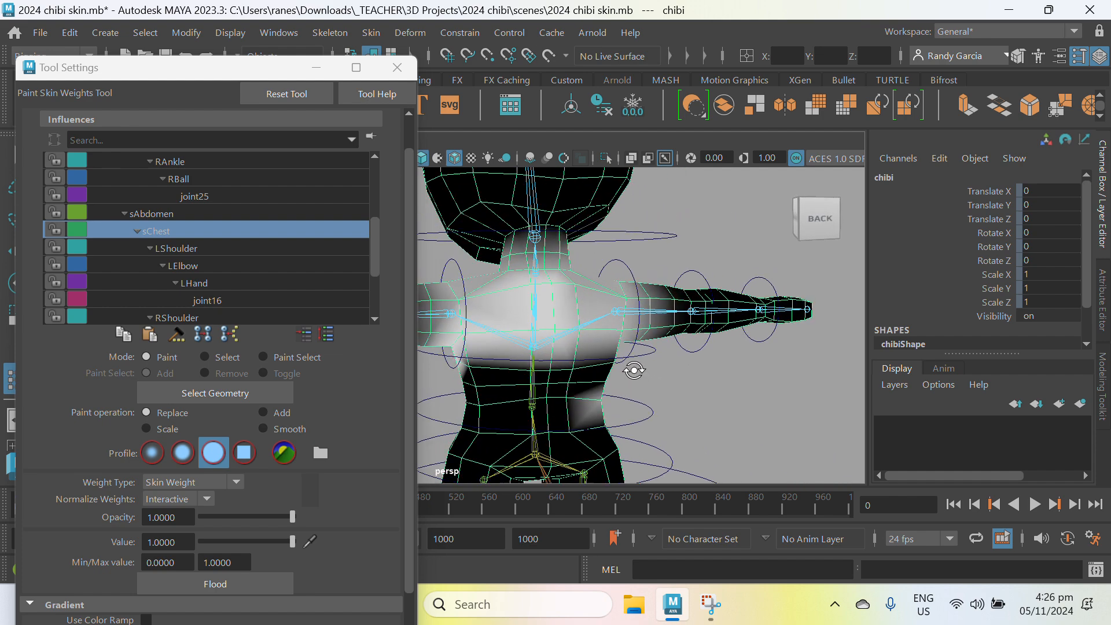
alt+middle_drag(635, 369, 713, 336)
alt+drag(528, 372, 727, 362)
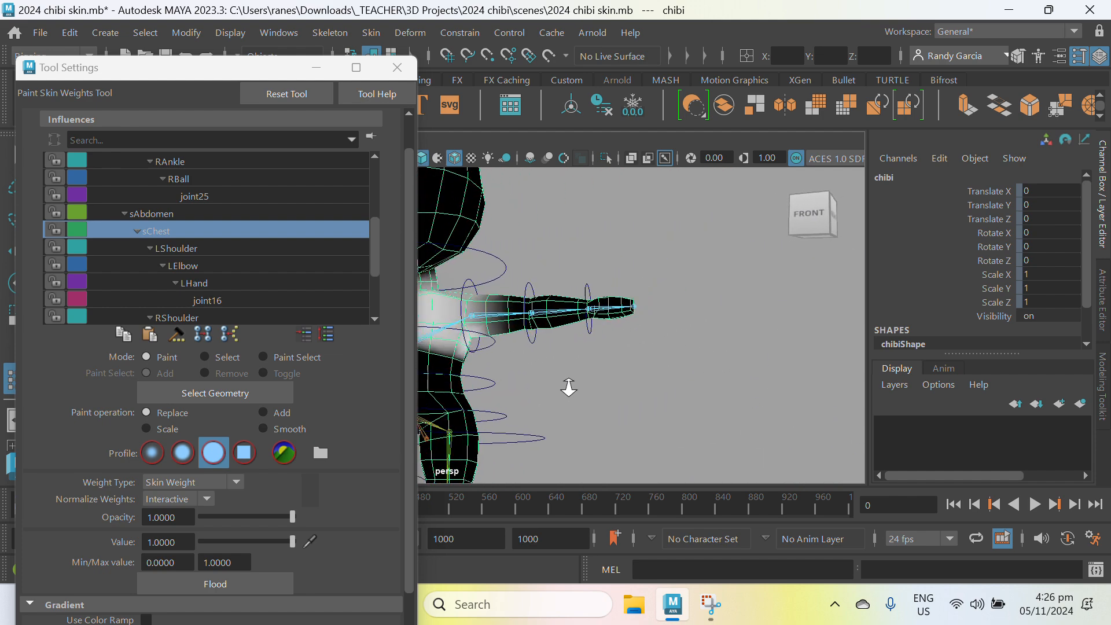
alt+middle_drag(569, 387, 785, 372)
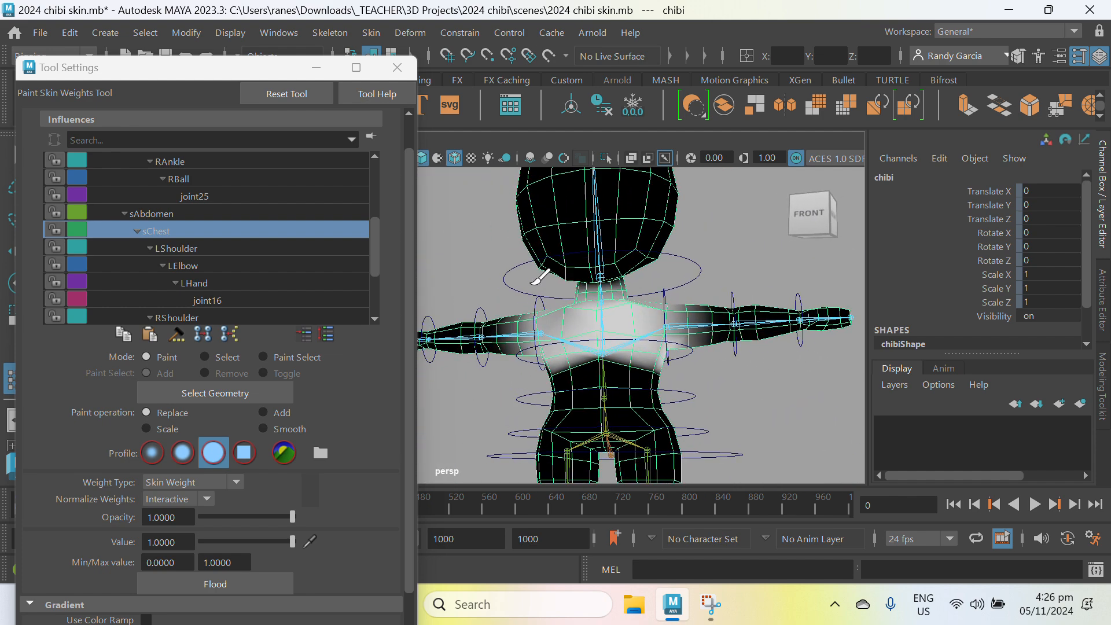
click(368, 36)
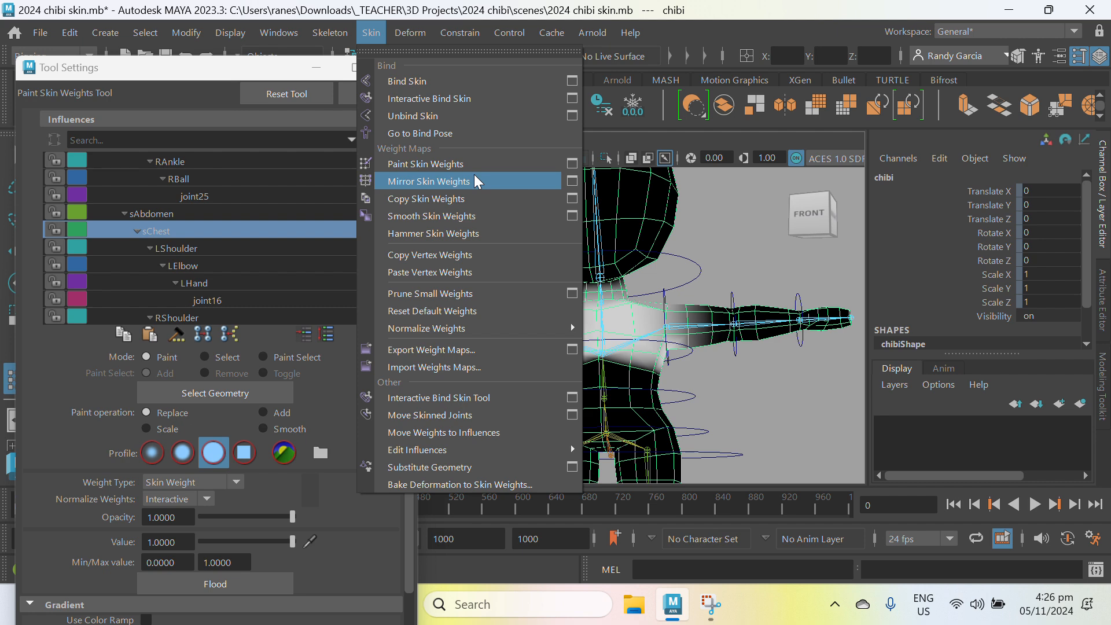
click(531, 187)
mouse_move(672, 352)
alt+mouse_down()
mouse_move(701, 411)
mouse_move(683, 312)
alt+mouse_up()
alt+middle_drag(683, 312, 602, 303)
scroll(606, 295, up, 2)
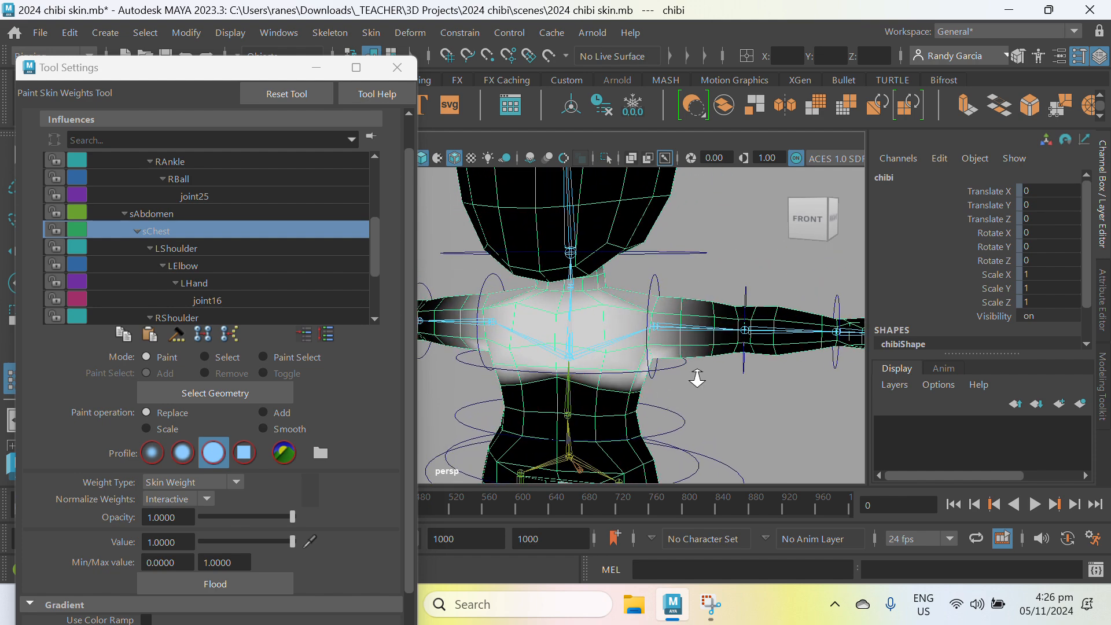
- Select the LShoulder influence, set the paint value to 0 and remove its weight from the lower front of the chest
alt+right_drag(698, 379, 728, 406)
alt+middle_drag(658, 411, 553, 428)
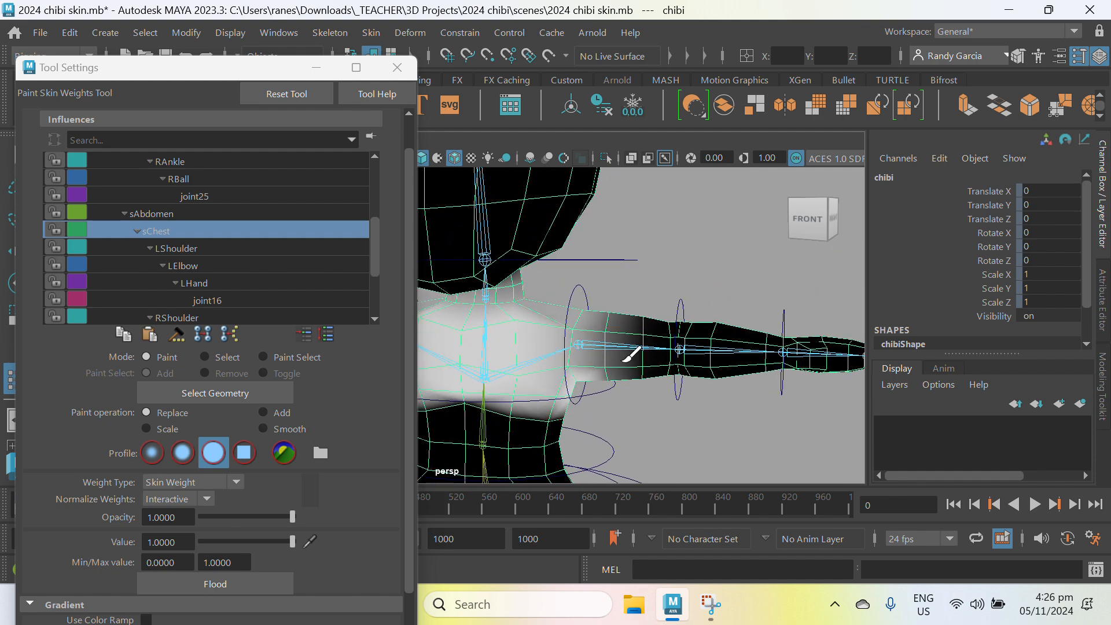
click(176, 248)
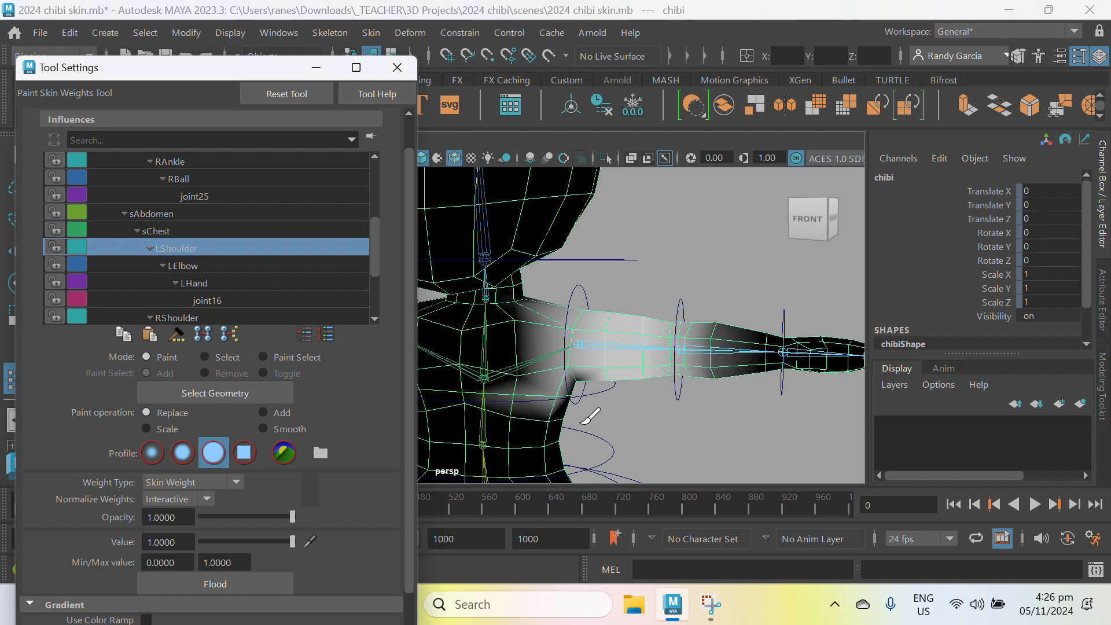
alt+middle_drag(581, 425, 656, 382)
alt+right_drag(726, 274, 737, 452)
alt+middle_drag(705, 410, 681, 393)
alt+right_drag(615, 327, 649, 419)
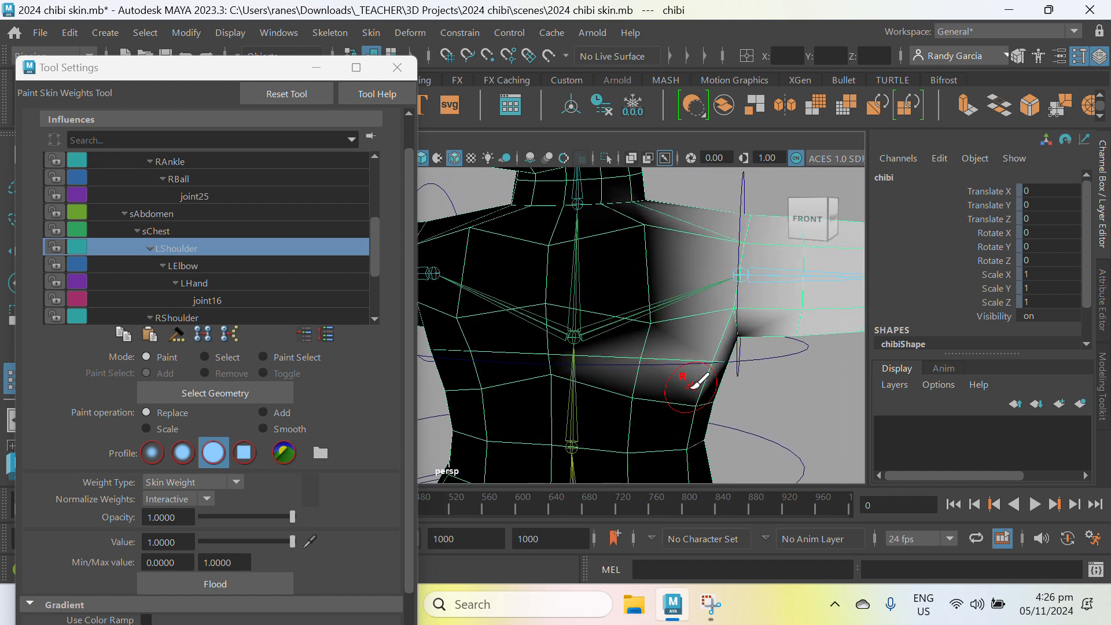
alt+drag(691, 389, 584, 368)
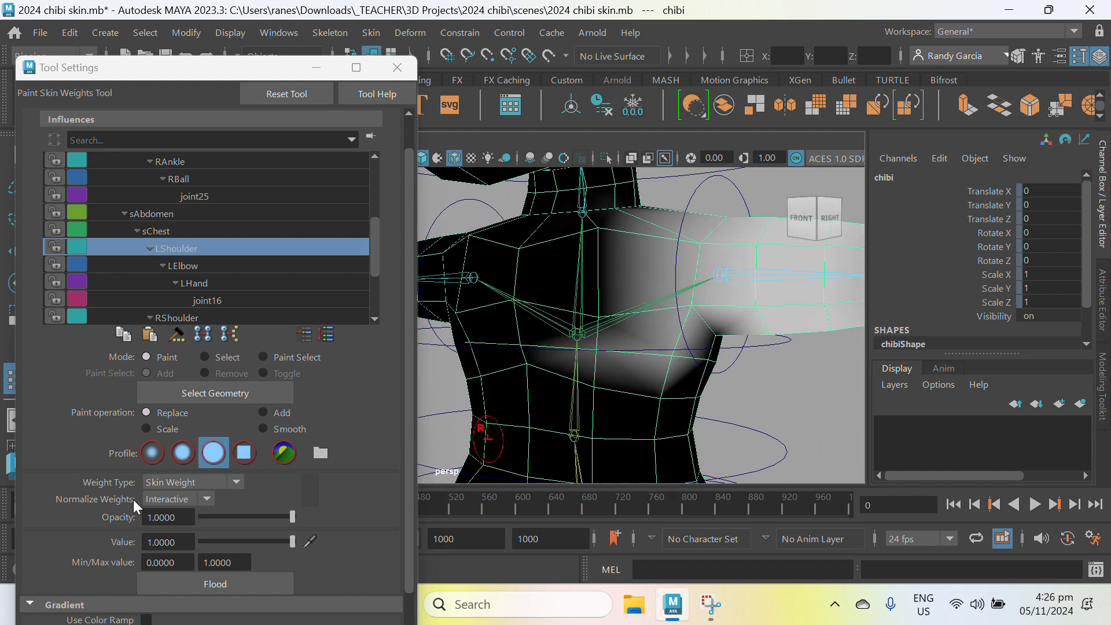
click(251, 541)
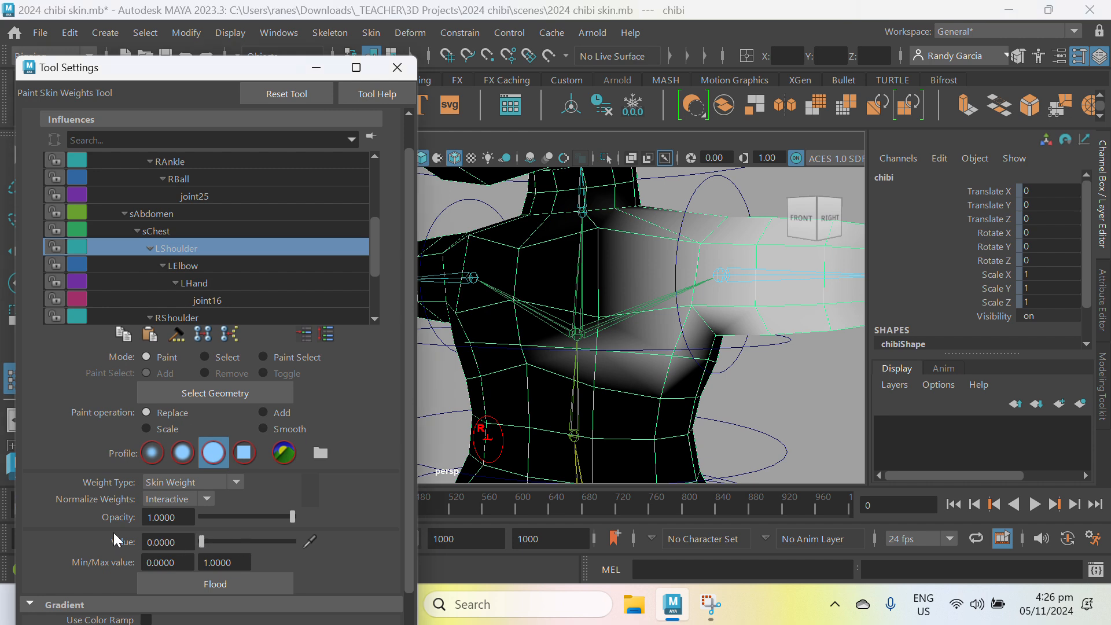
mouse_move(671, 369)
mouse_down()
mouse_move(650, 333)
mouse_move(675, 371)
mouse_move(584, 349)
mouse_move(635, 325)
mouse_move(634, 312)
mouse_up()
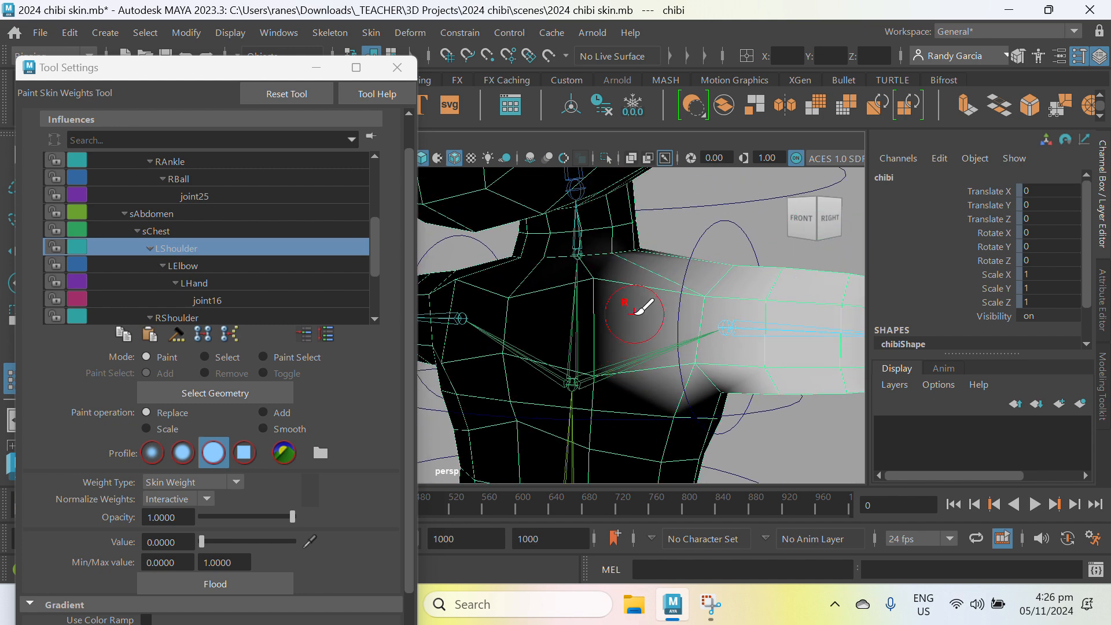
- Set the paint value to 0.5 and paint LShoulder weight on the back of the left armpit
alt+drag(647, 411, 678, 367)
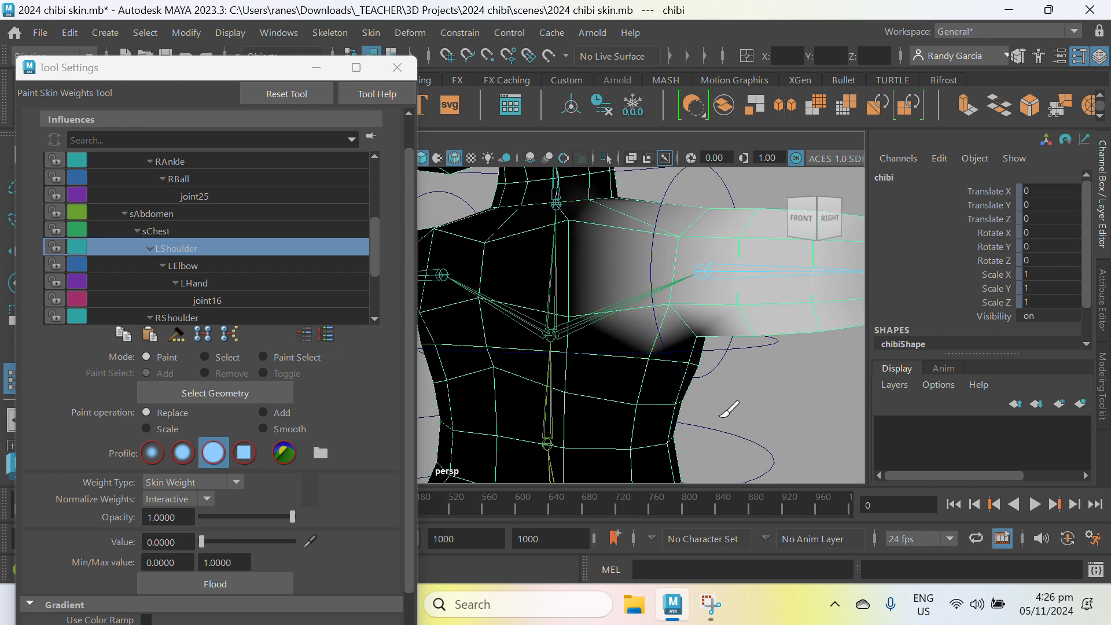
alt+drag(727, 410, 565, 338)
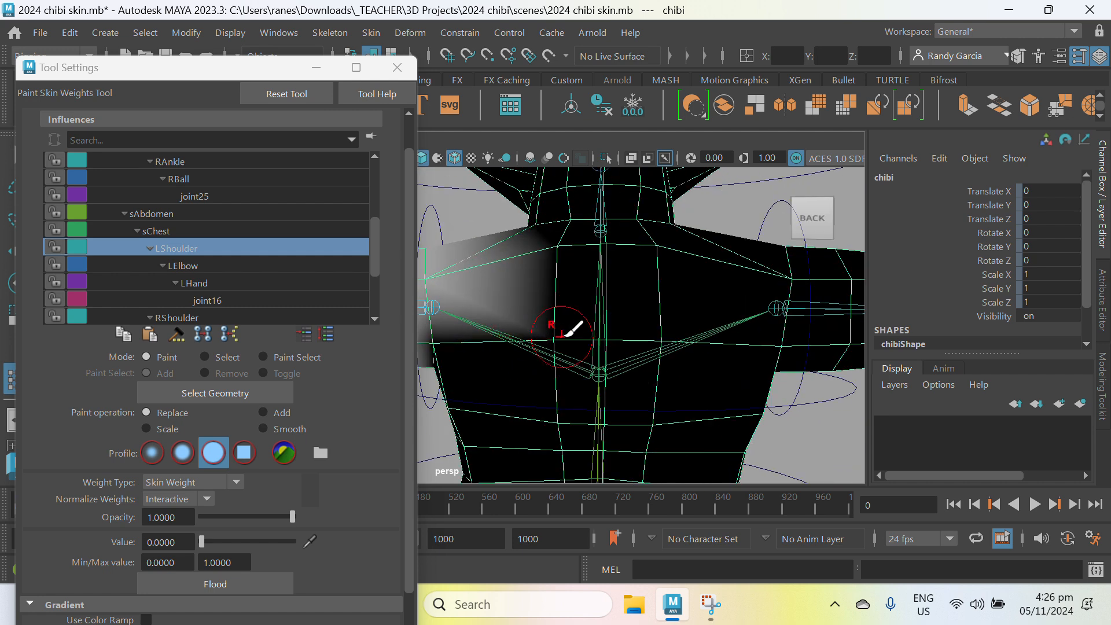
alt+middle_drag(565, 338, 670, 377)
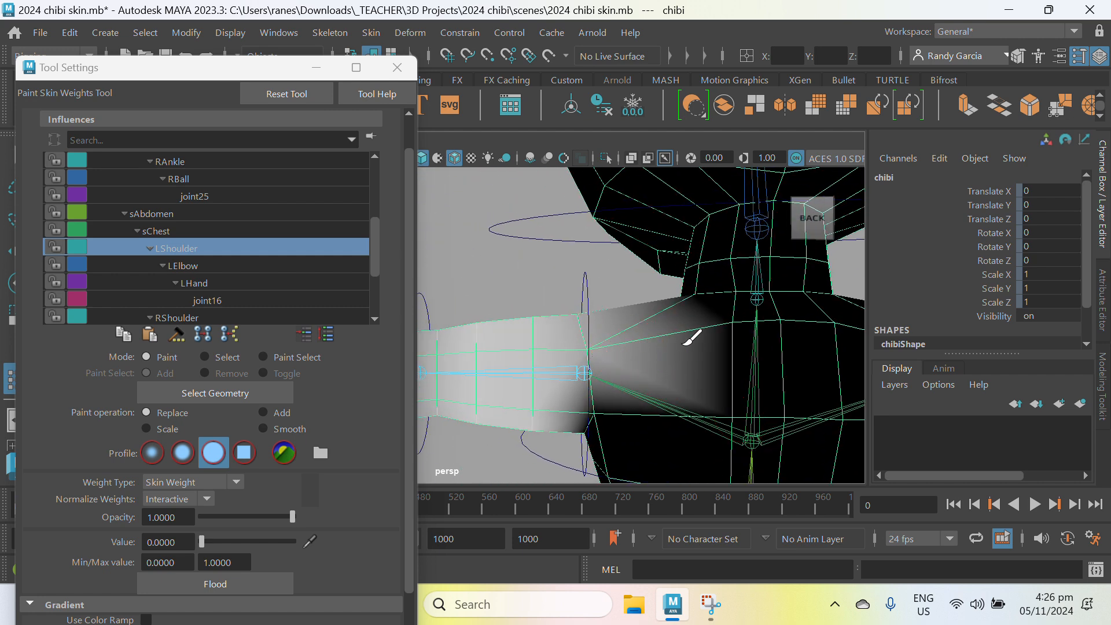
alt+right_drag(623, 373, 652, 443)
alt+middle_drag(651, 443, 642, 344)
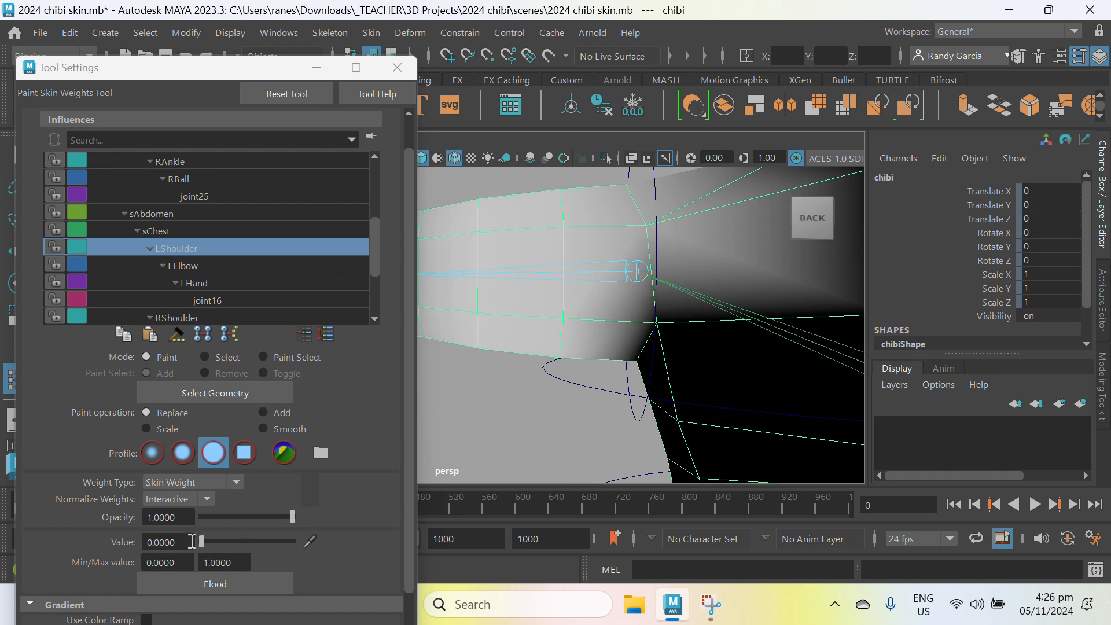
click(188, 547)
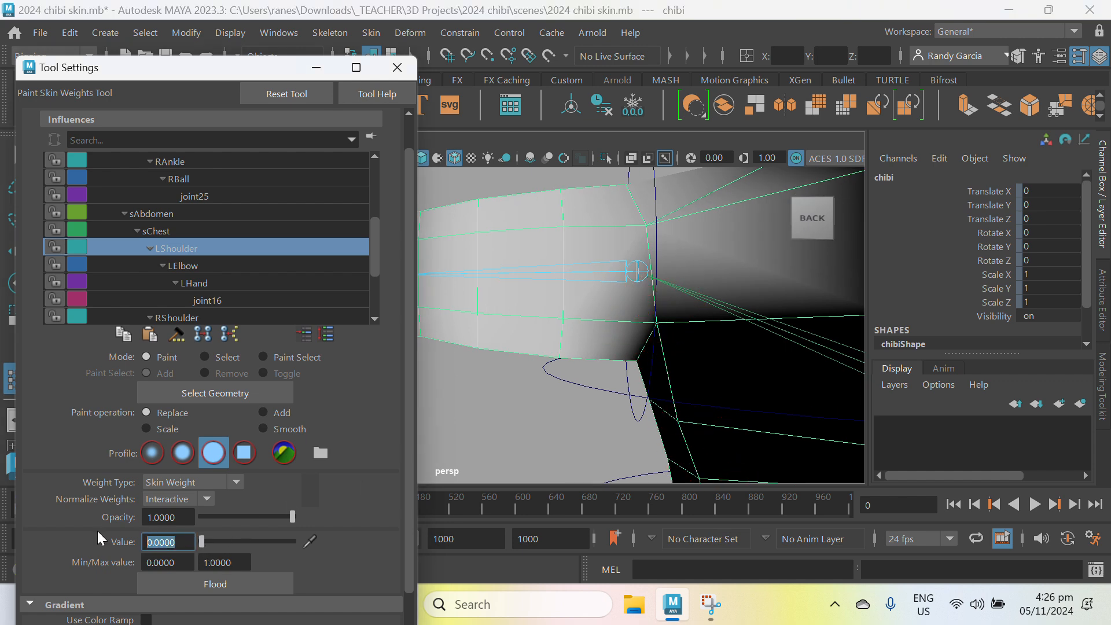
text(.5)
key(Return)
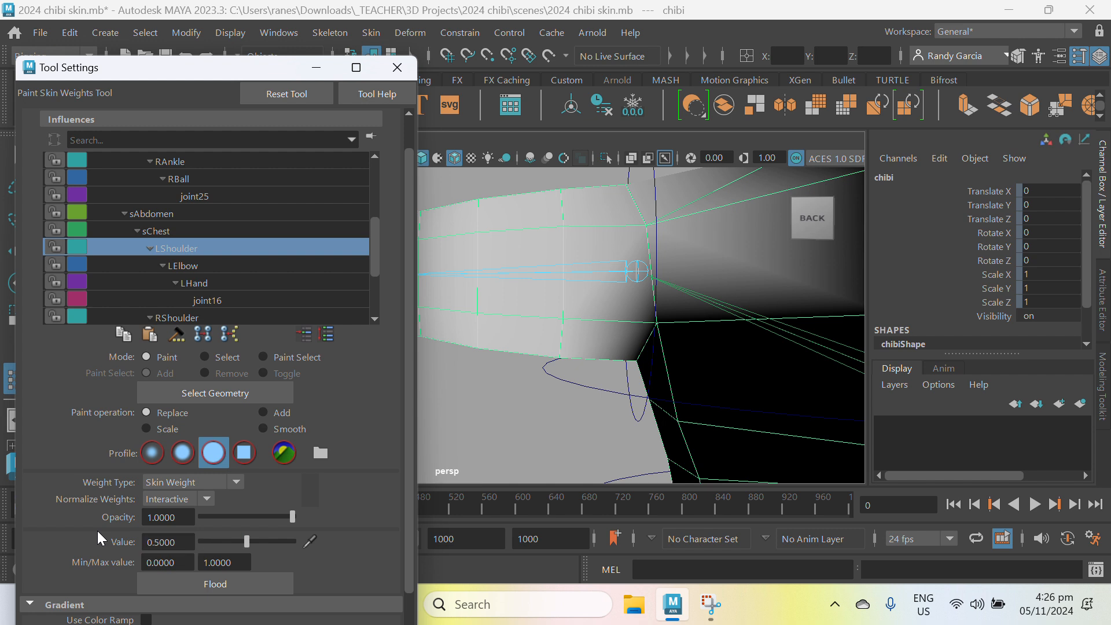
mouse_move(659, 307)
mouse_down()
mouse_move(660, 293)
mouse_move(647, 293)
mouse_move(643, 310)
mouse_move(677, 290)
mouse_up()
- Set the paint value to 1 and paint LShoulder weight along the front of the left upper arm
alt+middle_drag(677, 289, 569, 386)
alt+drag(569, 387, 703, 422)
alt+middle_drag(533, 385, 713, 402)
scroll(628, 350, up, 3)
alt+drag(616, 350, 592, 382)
alt+middle_drag(592, 382, 541, 397)
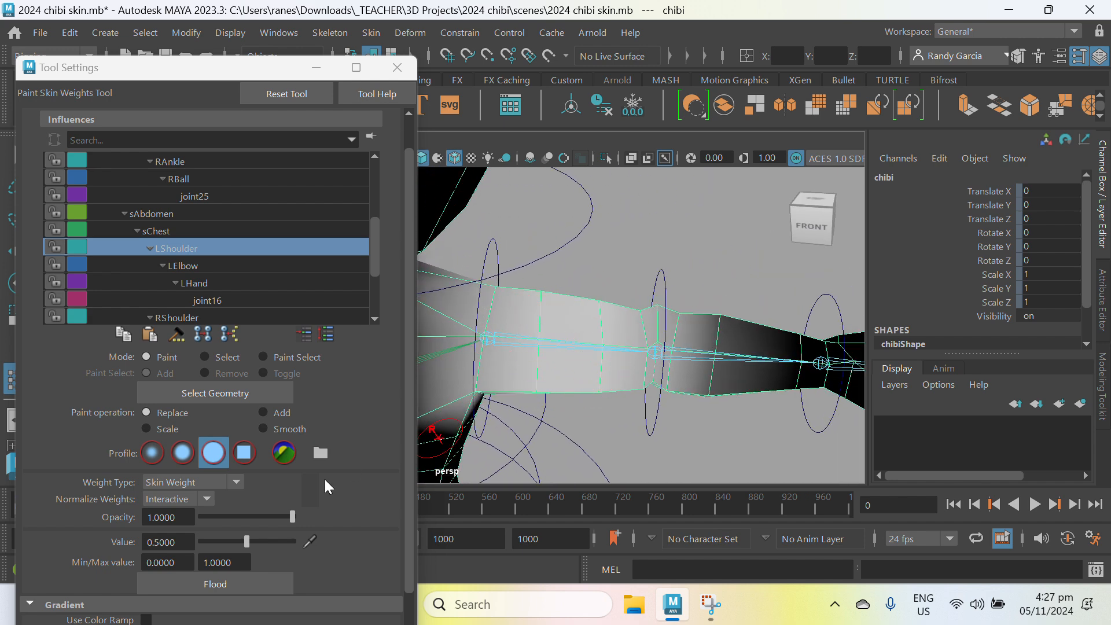
drag(247, 546, 308, 547)
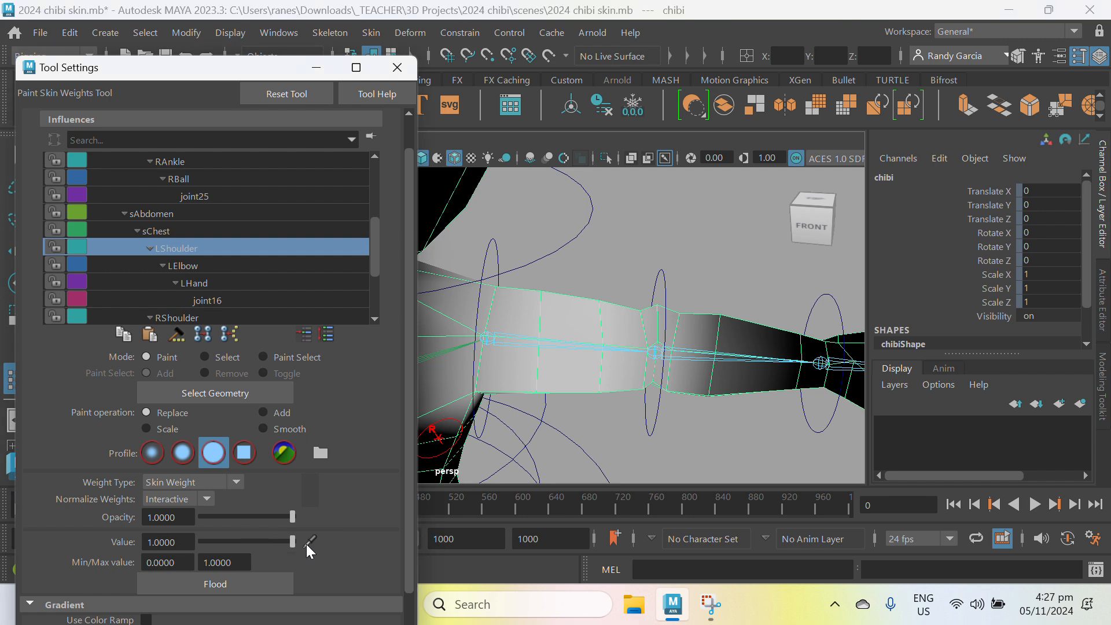
alt+drag(521, 385, 550, 305)
alt+middle_drag(621, 340, 643, 342)
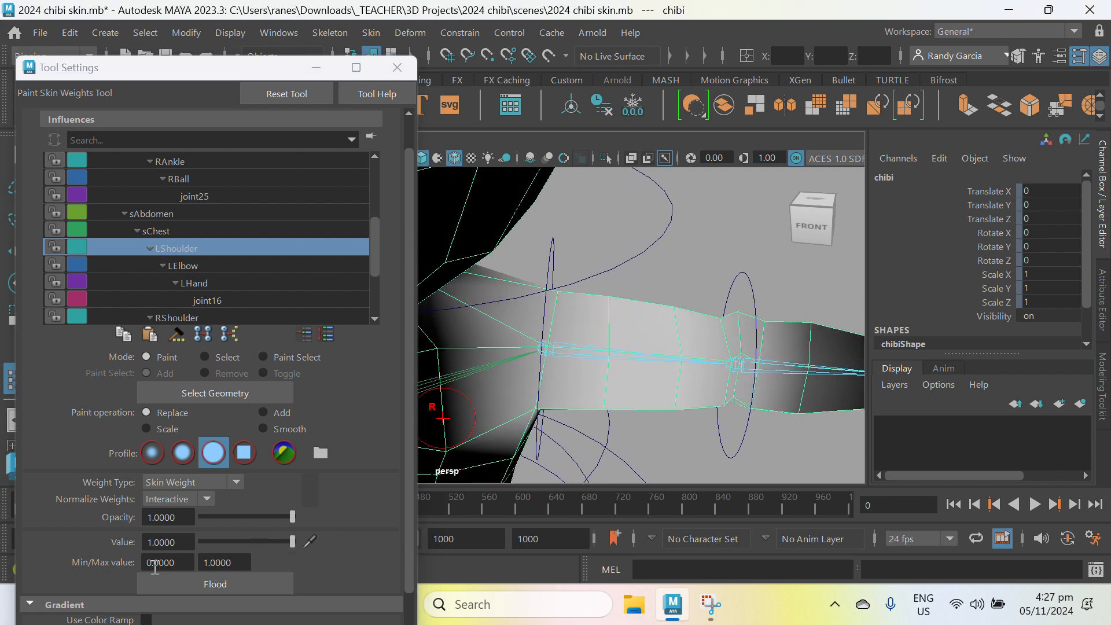
mouse_move(612, 302)
mouse_down()
mouse_move(609, 354)
mouse_move(596, 327)
mouse_up()
- Examine the LShoulder weights around the left upper arm and armpit from below, behind and in front
scroll(610, 331, down, 2)
alt+middle_drag(659, 403, 650, 232)
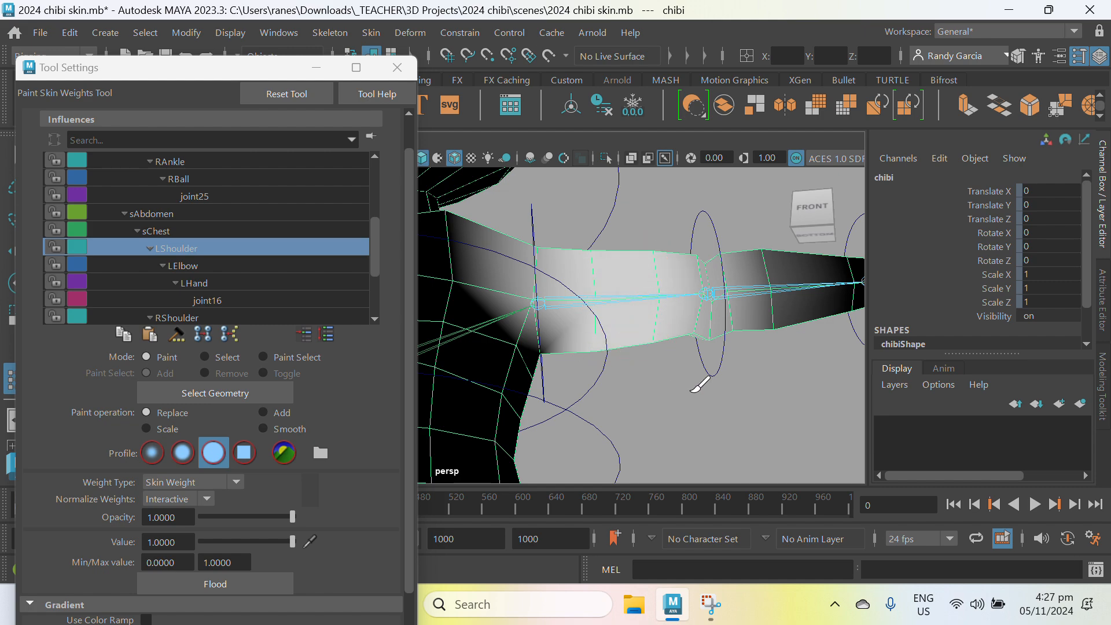
alt+drag(694, 390, 457, 308)
alt+middle_drag(457, 308, 779, 327)
mouse_move(637, 337)
alt+mouse_down()
mouse_move(689, 343)
mouse_move(628, 266)
mouse_move(593, 310)
alt+mouse_up()
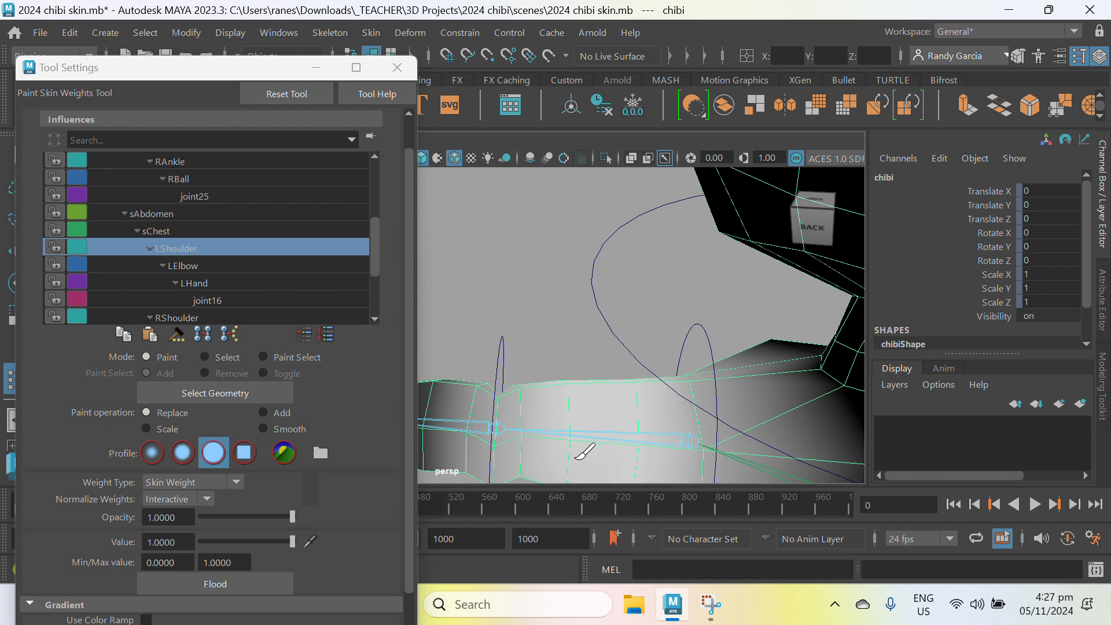
alt+drag(585, 453, 599, 327)
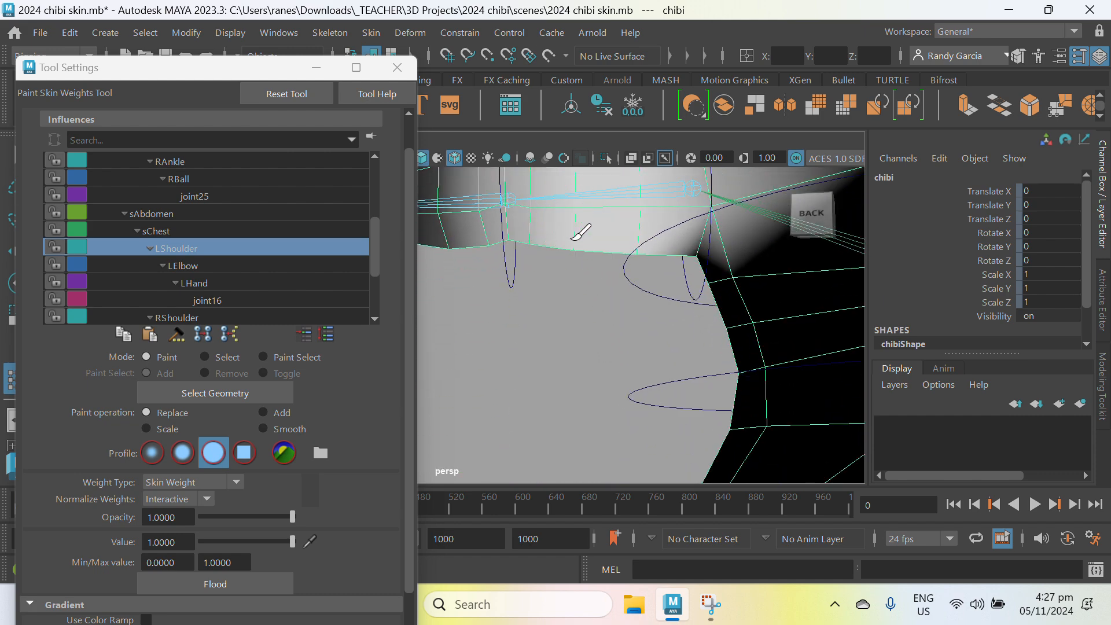
mouse_move(579, 234)
alt+mouse_down()
mouse_move(503, 295)
mouse_move(745, 317)
mouse_move(630, 353)
mouse_move(698, 342)
alt+mouse_up()
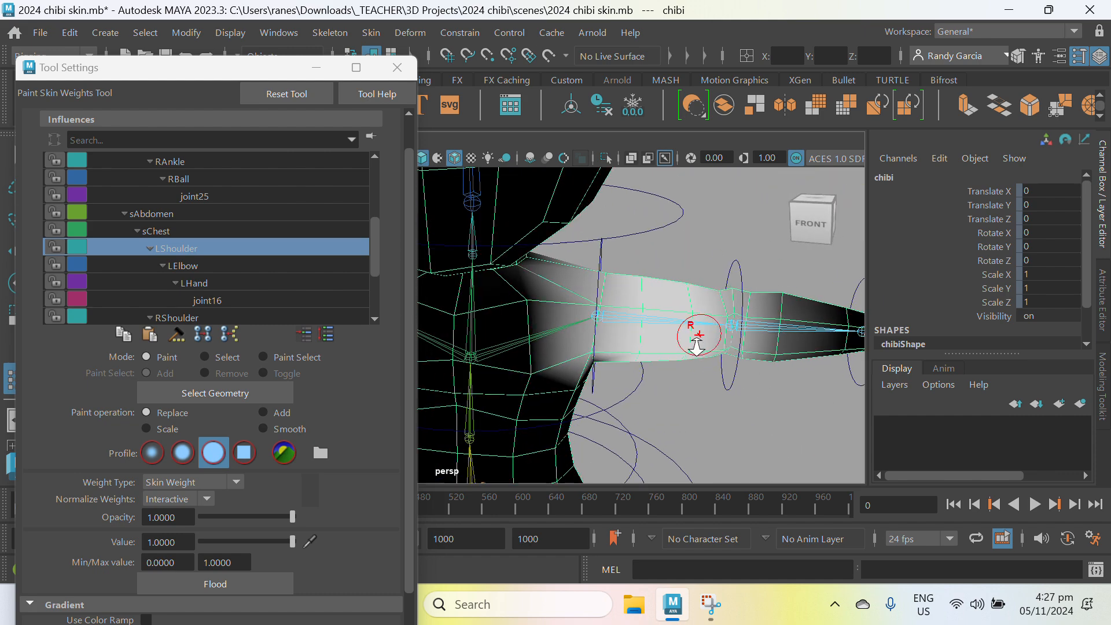
alt+middle_drag(698, 341, 595, 404)
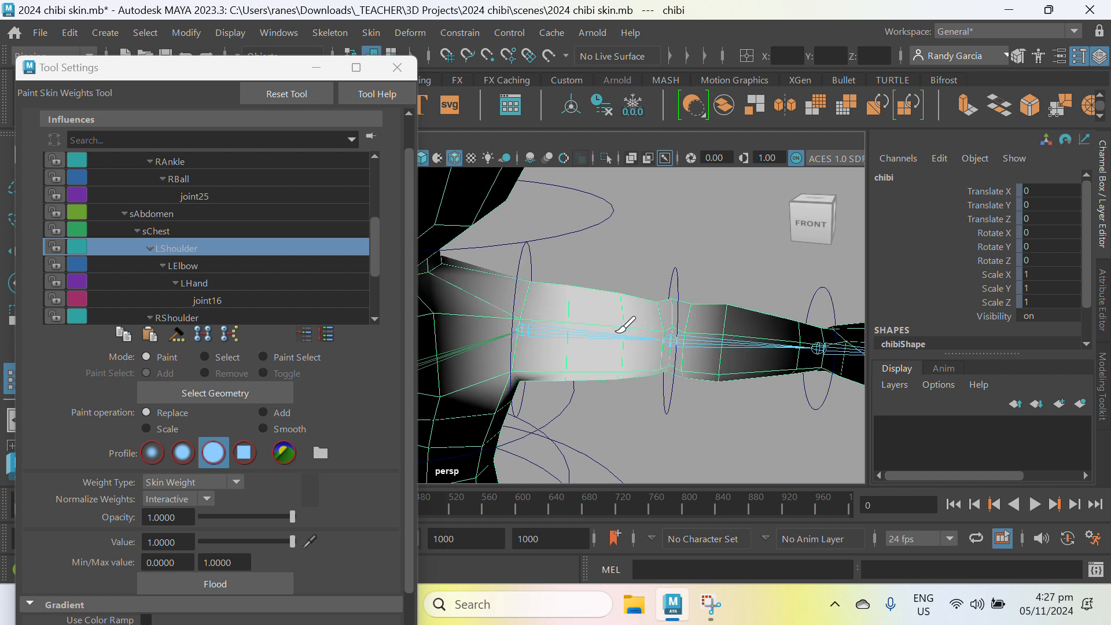
- Set the paint value to 0 and remove LShoulder weight from the front and back of the left forearm beyond the elbow
alt+drag(623, 276, 619, 392)
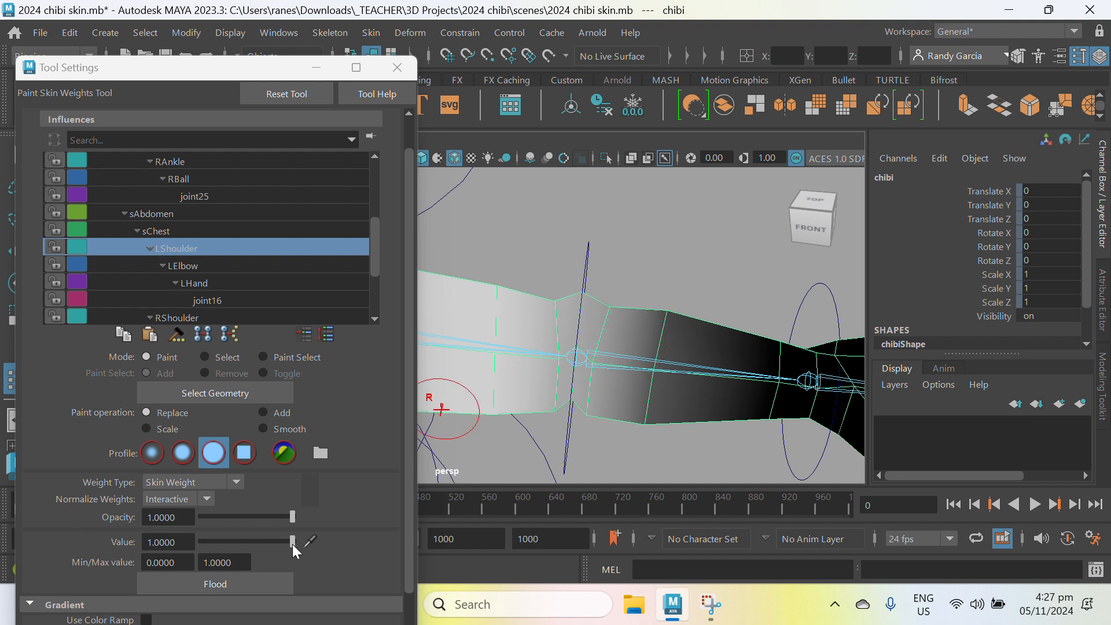
drag(293, 545, 189, 541)
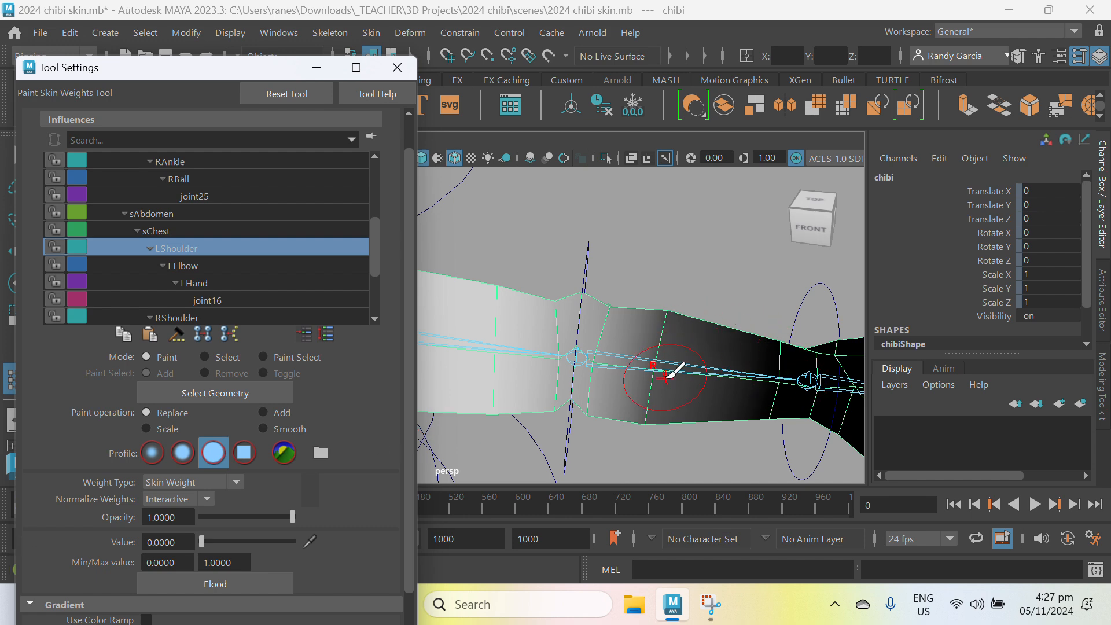
mouse_move(672, 373)
alt+mouse_down()
mouse_move(653, 386)
mouse_move(670, 294)
mouse_move(628, 341)
mouse_move(670, 335)
mouse_move(690, 372)
mouse_move(628, 375)
alt+mouse_up()
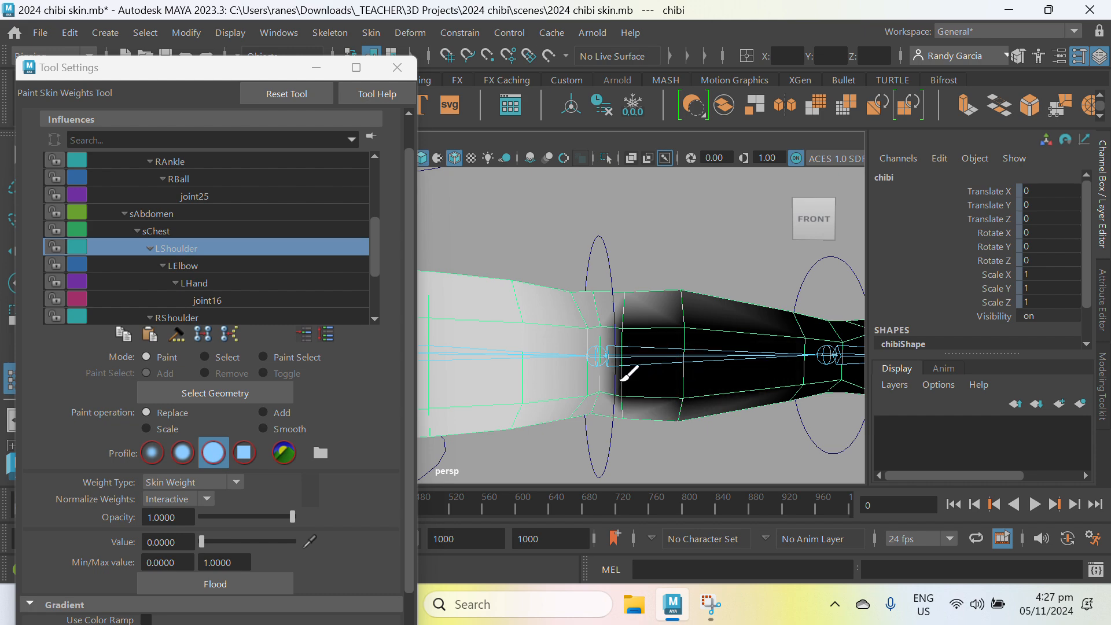
mouse_move(672, 318)
mouse_down()
mouse_move(682, 286)
mouse_move(673, 412)
mouse_move(617, 372)
mouse_move(449, 367)
mouse_move(640, 260)
mouse_move(524, 317)
mouse_up()
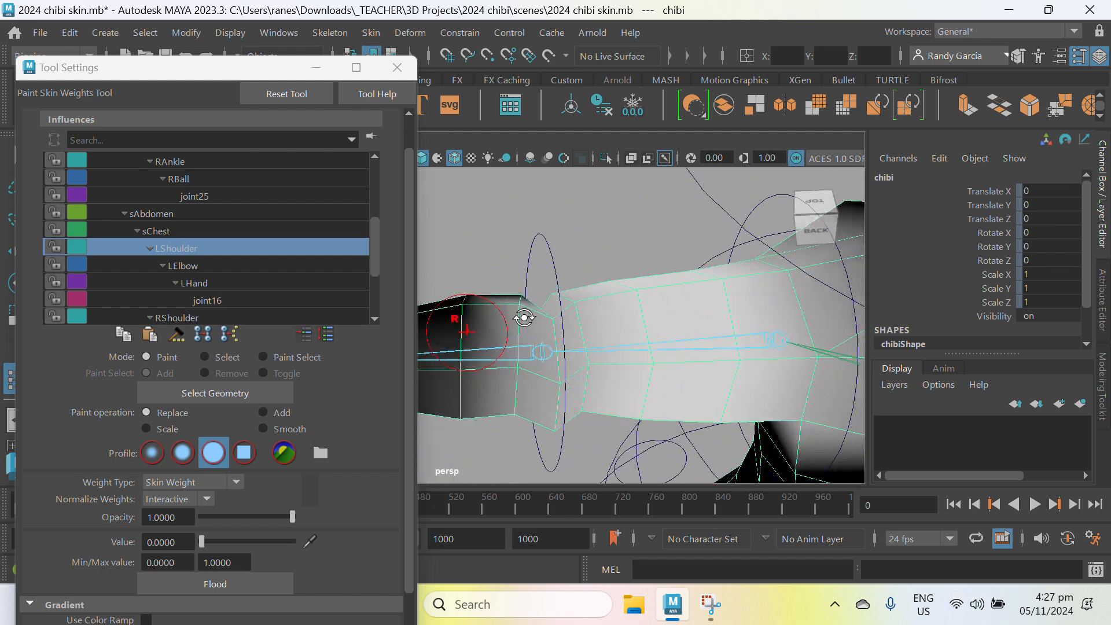
alt+middle_drag(524, 318, 513, 342)
mouse_move(530, 331)
mouse_down()
mouse_move(530, 382)
mouse_move(490, 421)
mouse_up()
alt+drag(525, 454, 532, 371)
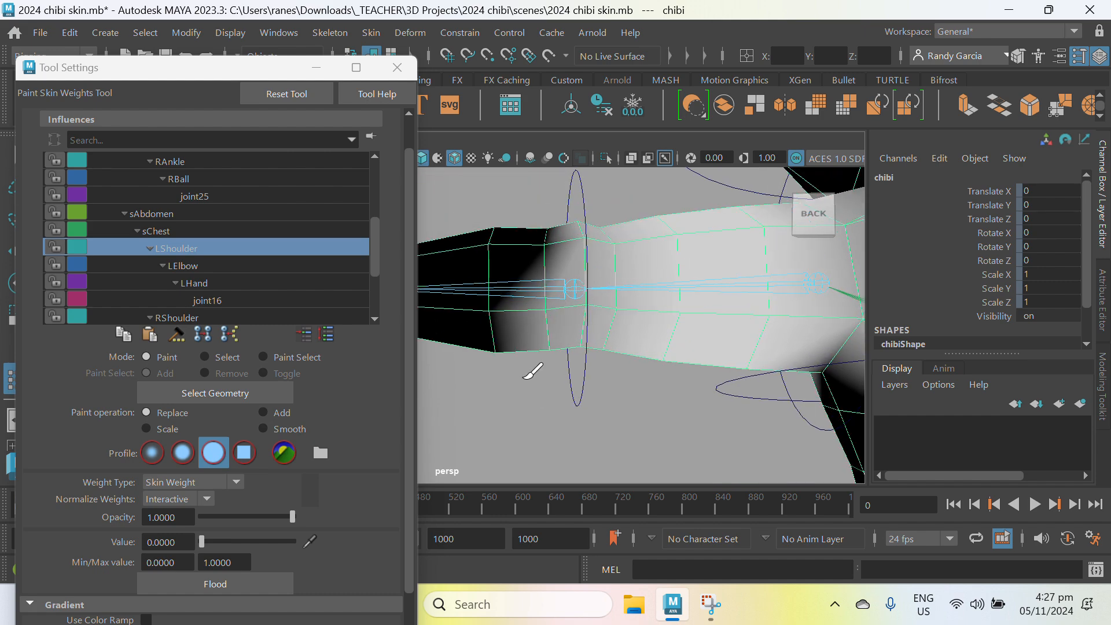
mouse_move(523, 318)
mouse_down()
mouse_move(523, 344)
mouse_move(550, 324)
mouse_move(665, 295)
mouse_move(729, 295)
mouse_move(681, 360)
mouse_up()
alt+middle_drag(551, 380, 852, 348)
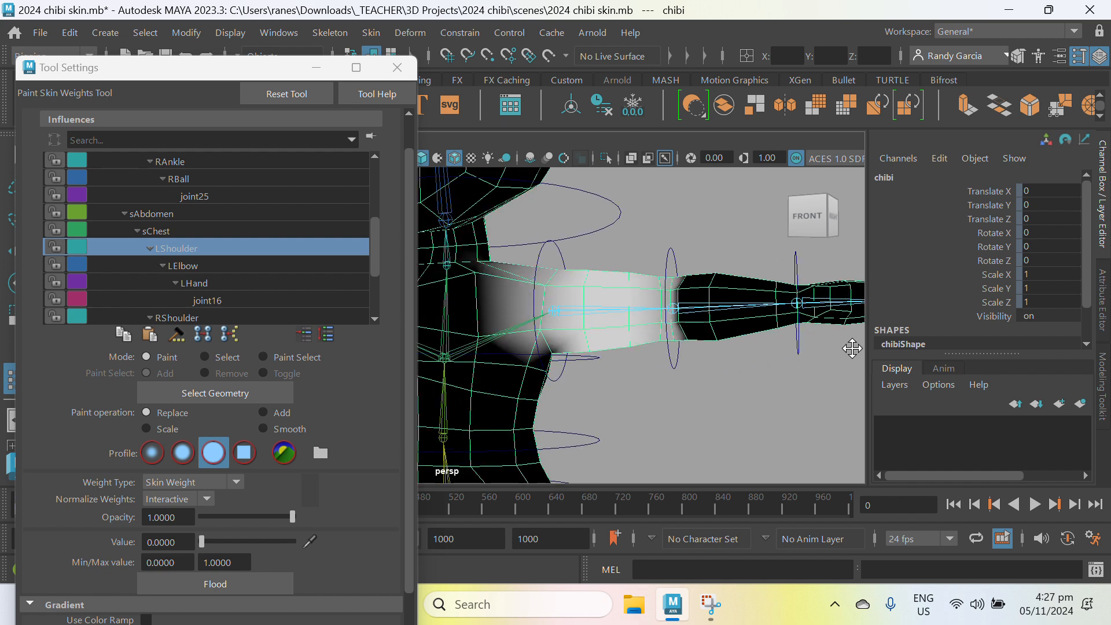
- Mirror the LShoulder skin weights from the left side to the right and check the RShoulder influence on the right arm
scroll(679, 350, up, 2)
alt+drag(676, 352, 671, 386)
scroll(676, 346, down, 2)
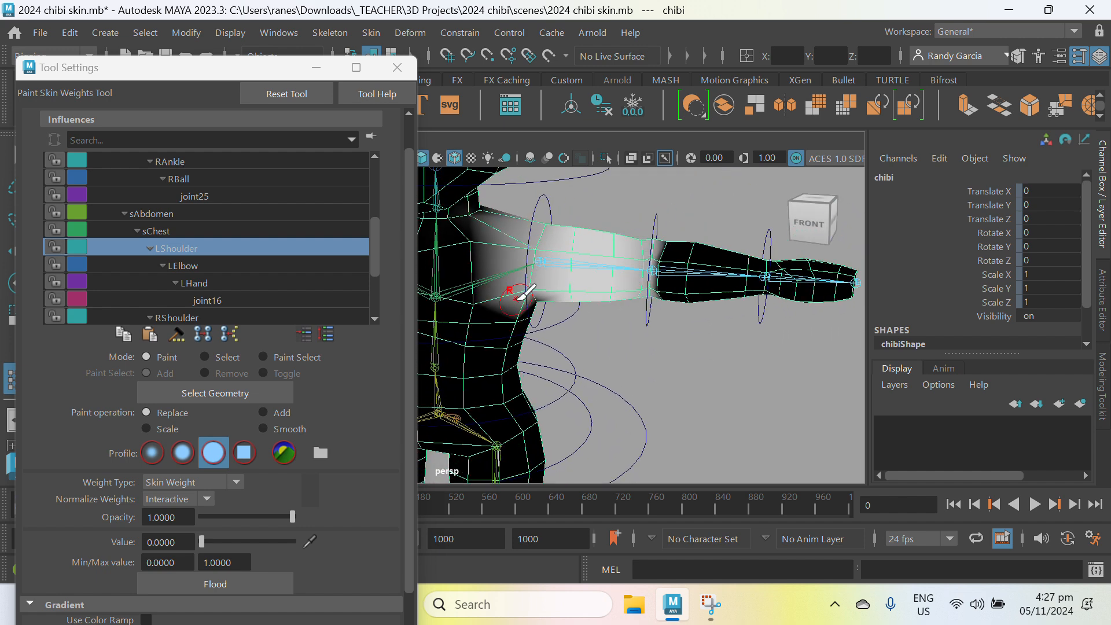
click(371, 34)
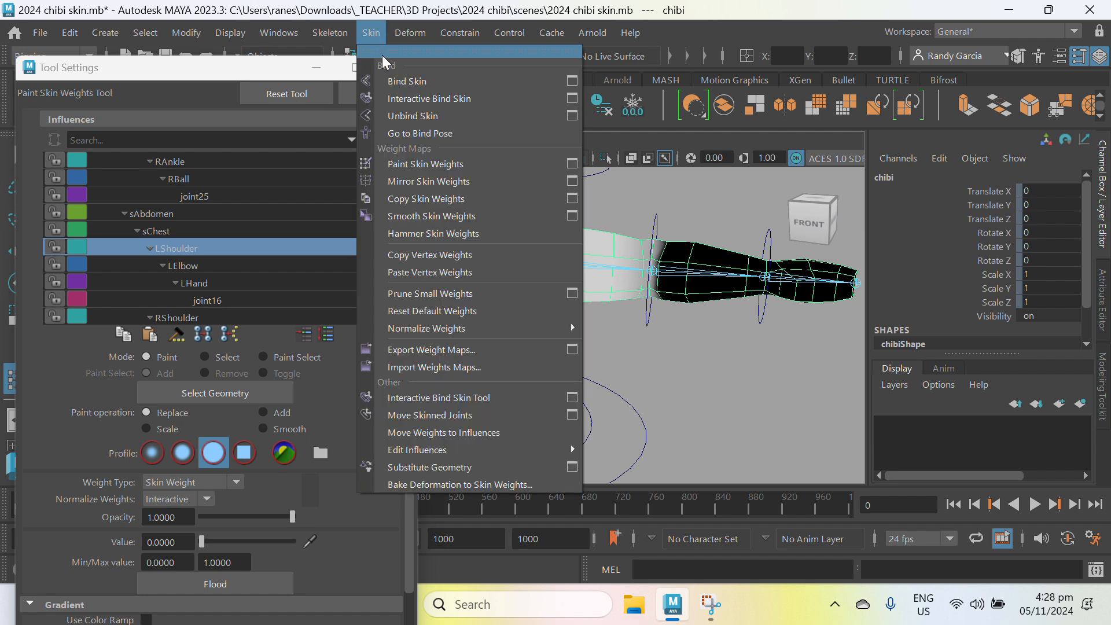
click(523, 187)
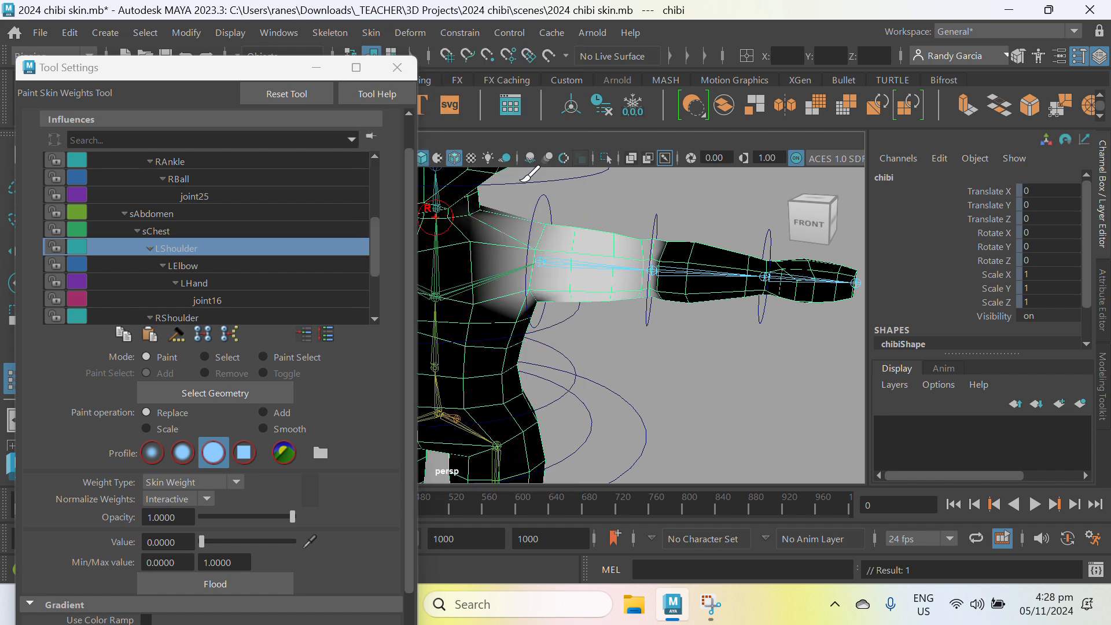
scroll(512, 335, down, 3)
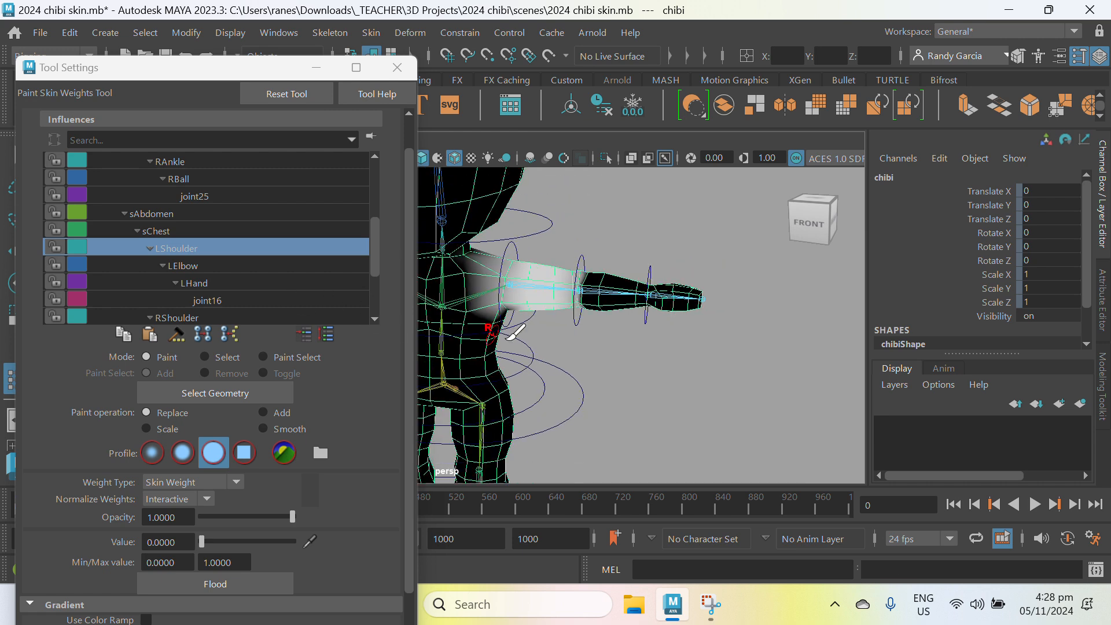
scroll(341, 278, up, 3)
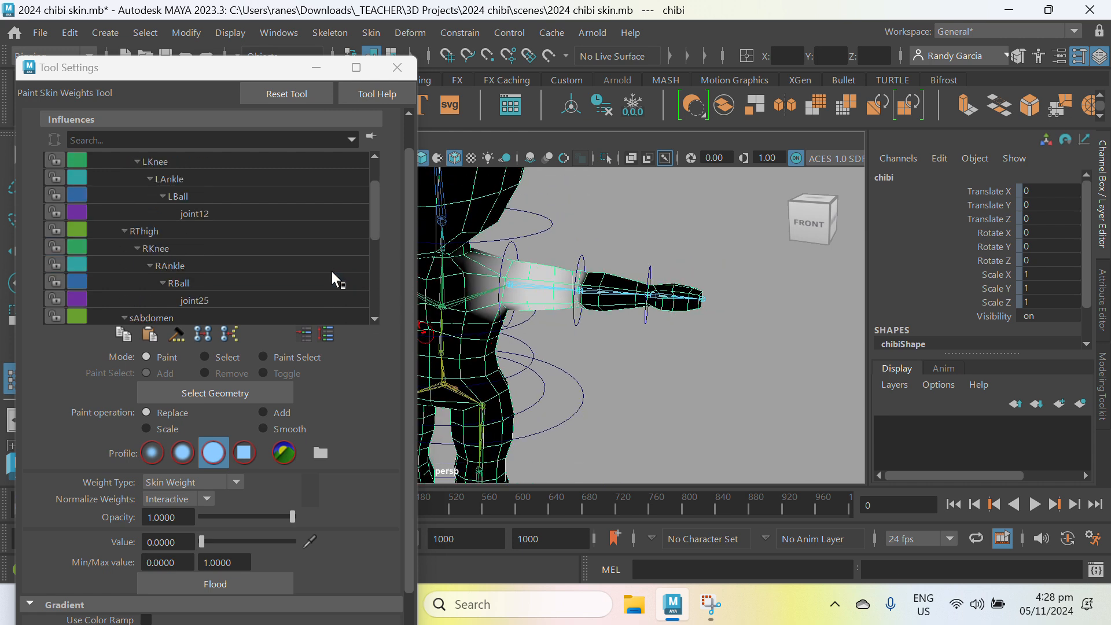
scroll(335, 278, down, 5)
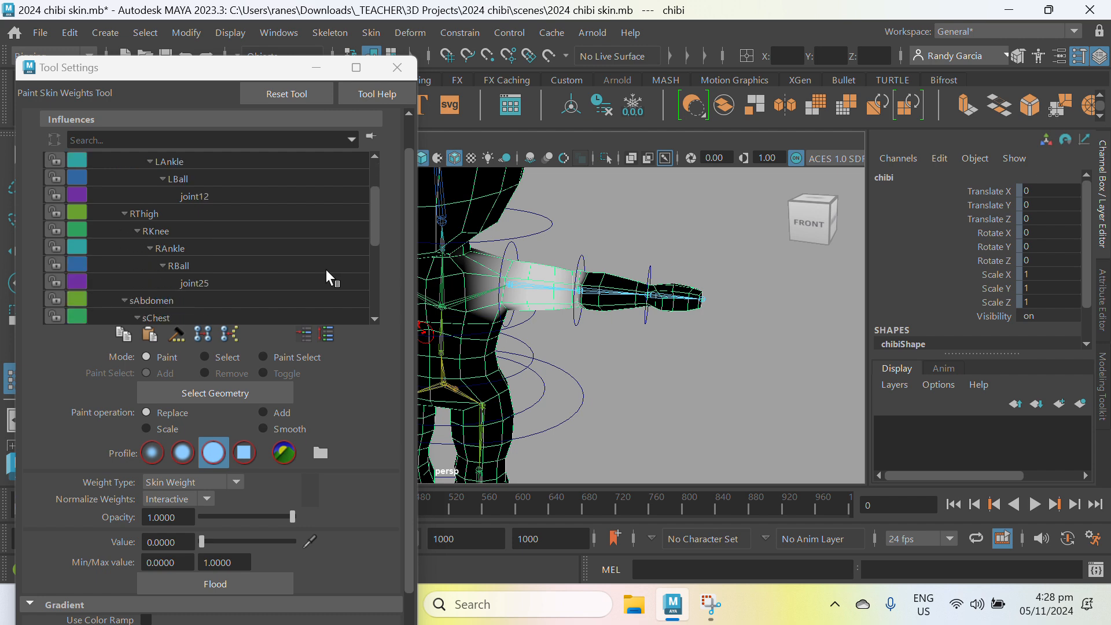
scroll(328, 278, down, 1)
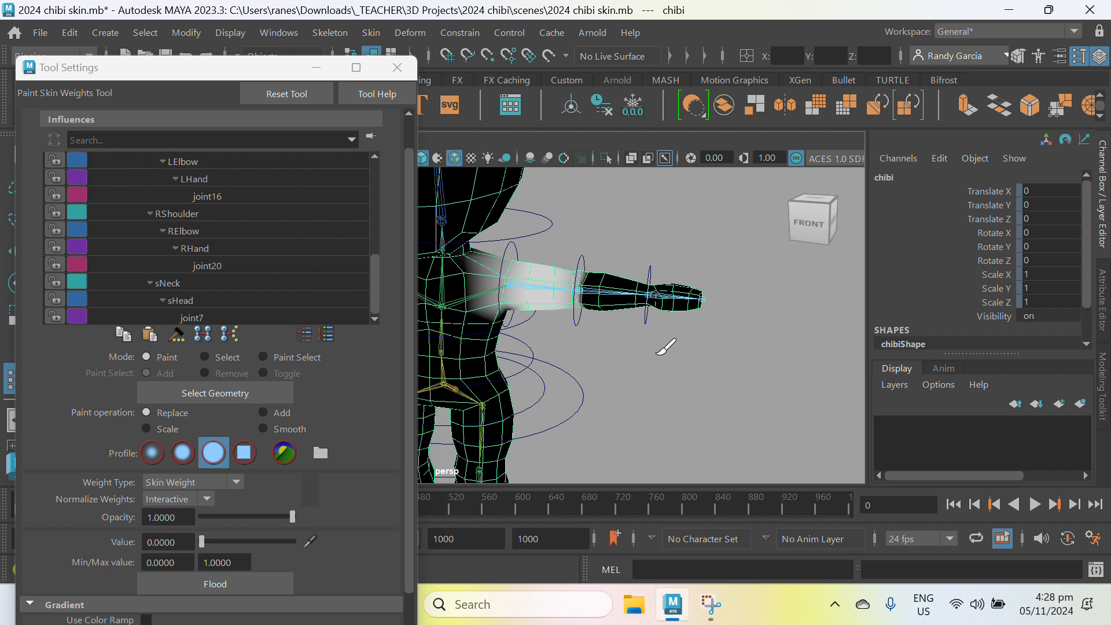
alt+middle_drag(666, 348, 906, 402)
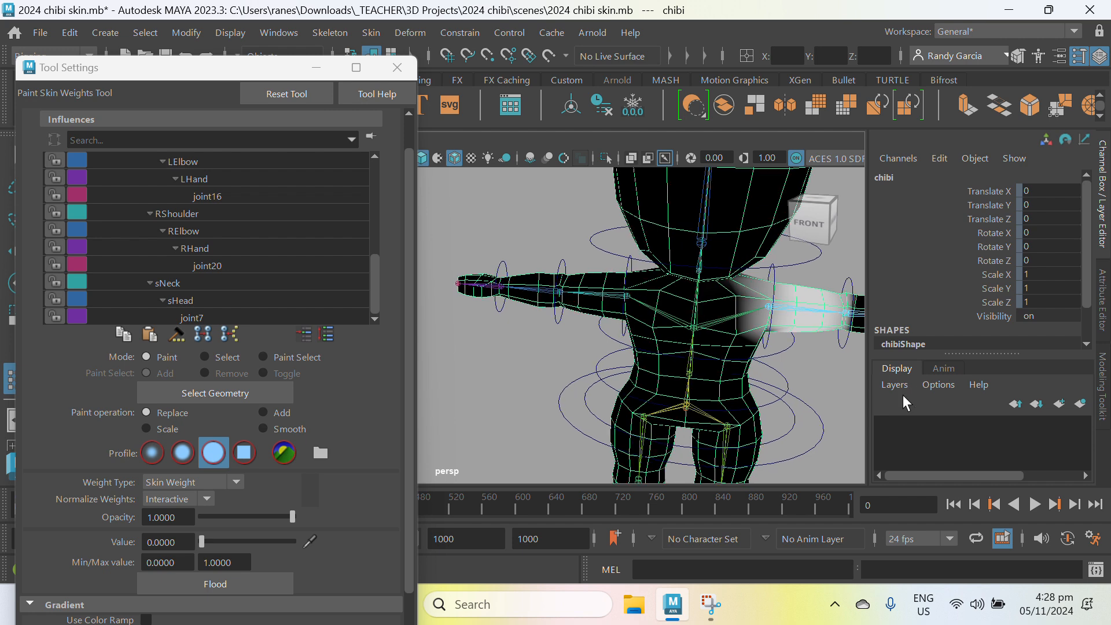
click(183, 216)
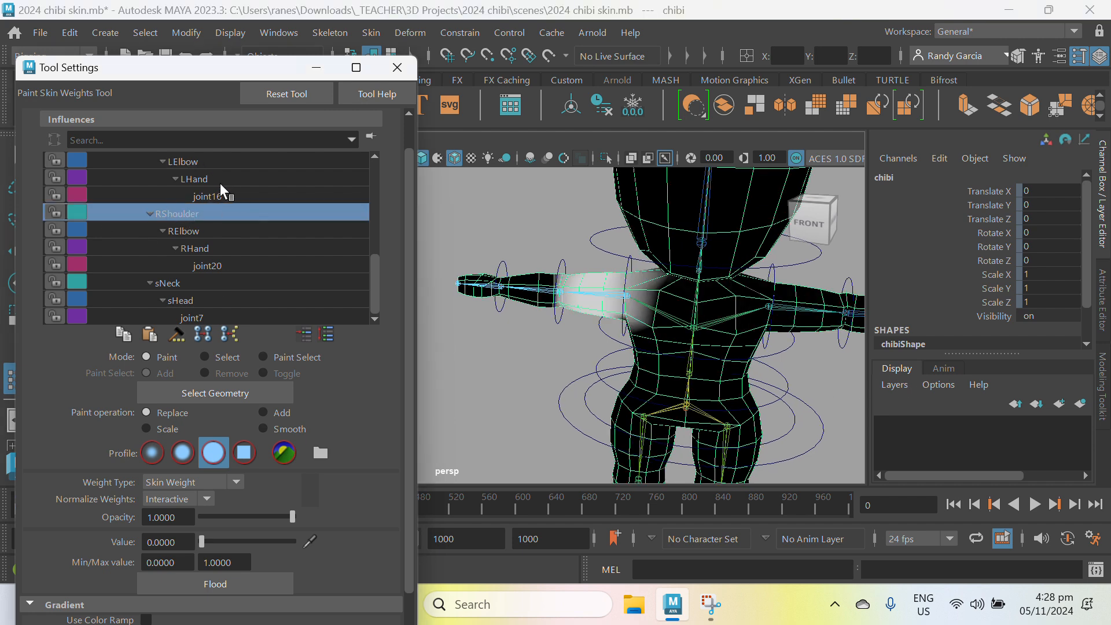
- Check the LElbow influence, then select LHand and remove its weight from the left forearm up to the wrist with value 0
click(190, 165)
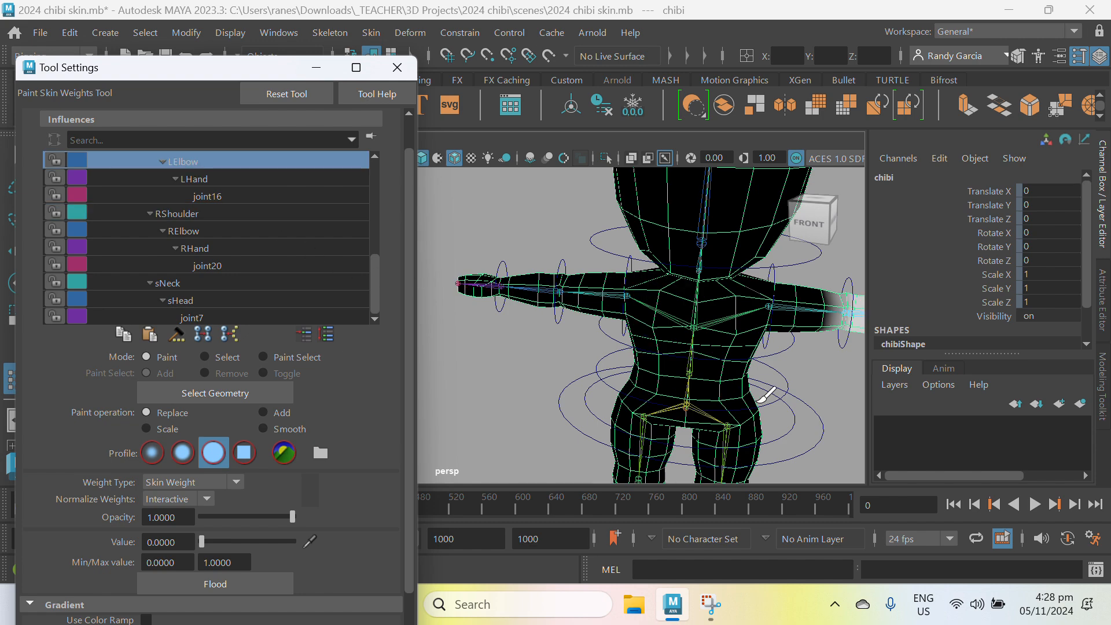
mouse_move(767, 395)
alt+mouse_down()
mouse_move(700, 403)
mouse_move(695, 355)
mouse_move(637, 380)
mouse_move(637, 285)
mouse_move(625, 338)
mouse_move(670, 390)
mouse_move(640, 372)
mouse_move(476, 351)
mouse_move(650, 323)
mouse_move(650, 384)
mouse_move(833, 380)
mouse_move(557, 348)
mouse_move(727, 328)
mouse_move(779, 363)
alt+mouse_up()
click(196, 181)
alt+right_drag(556, 348, 581, 349)
alt+middle_drag(564, 301, 597, 399)
mouse_move(596, 400)
alt+right_down()
mouse_move(647, 387)
mouse_move(643, 360)
alt+right_up()
alt+middle_drag(642, 359, 553, 350)
alt+right_drag(553, 350, 597, 342)
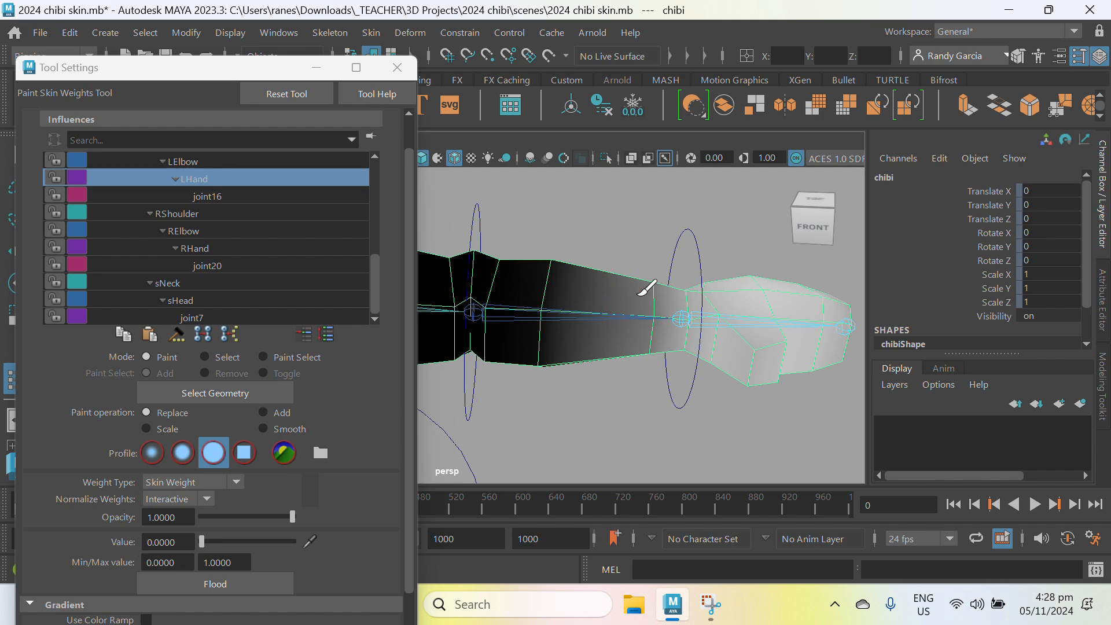
alt+drag(635, 355, 574, 371)
alt+middle_drag(575, 371, 617, 161)
alt+drag(602, 253, 536, 278)
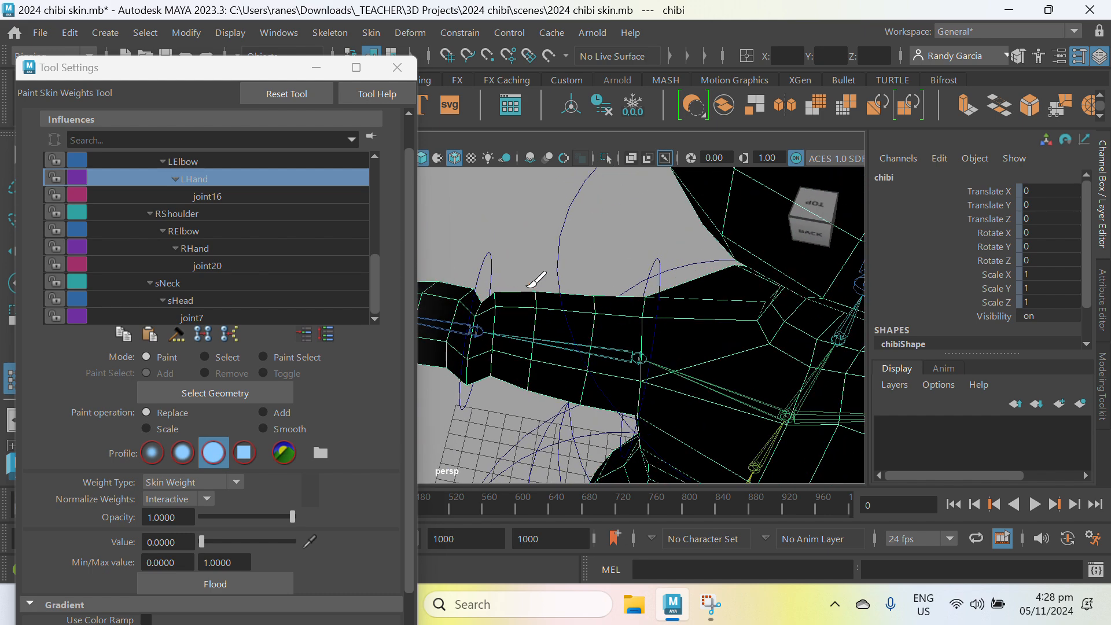
alt+middle_drag(536, 278, 798, 249)
mouse_move(720, 245)
alt+mouse_down()
mouse_move(692, 271)
mouse_move(689, 315)
alt+mouse_up()
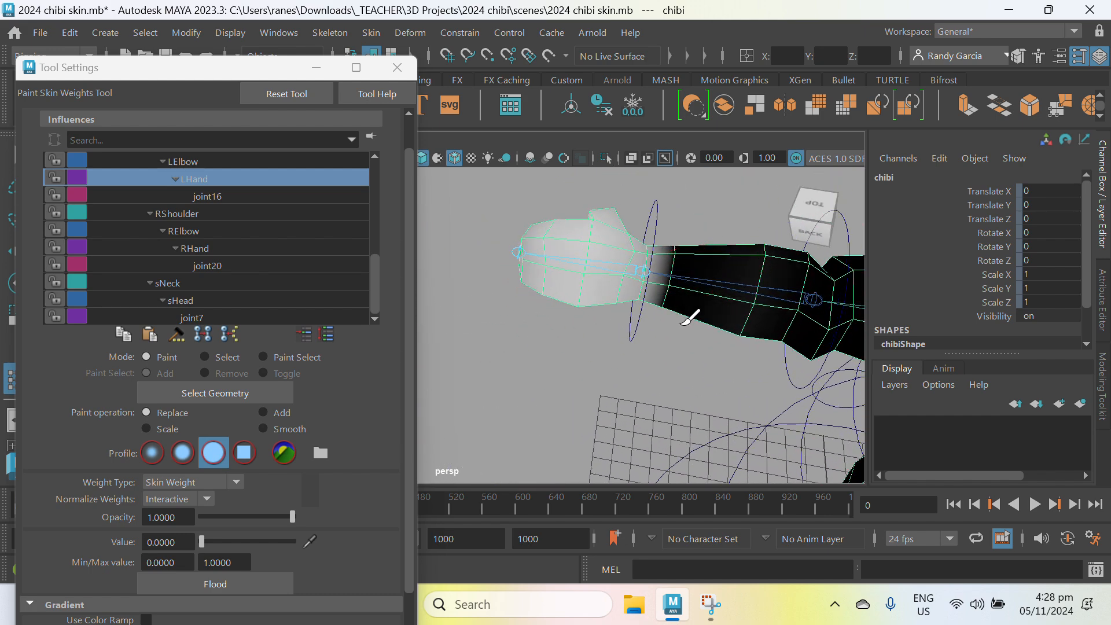
- Examine the LHand weights around the left wrist, then view the whole character from the front
mouse_move(720, 403)
alt+mouse_down()
mouse_move(685, 363)
mouse_move(686, 305)
mouse_move(645, 323)
mouse_move(653, 288)
mouse_move(607, 282)
alt+mouse_up()
mouse_move(628, 328)
alt+mouse_down()
mouse_move(561, 295)
mouse_move(736, 360)
mouse_move(686, 381)
alt+mouse_up()
alt+middle_drag(540, 328, 753, 352)
alt+drag(568, 324, 619, 343)
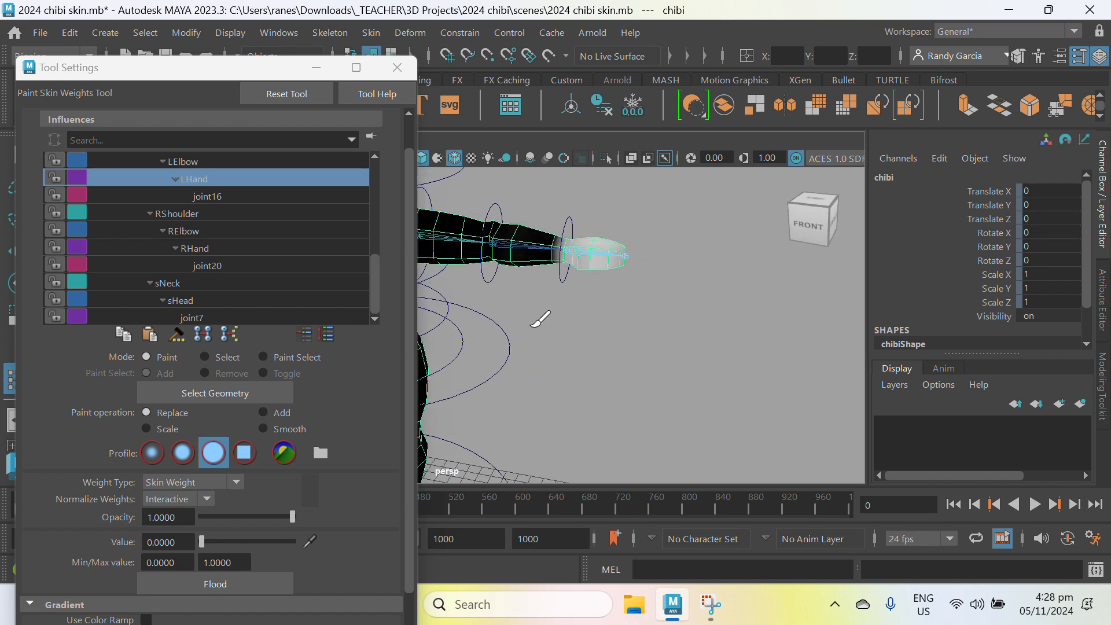
alt+middle_drag(537, 322, 803, 360)
alt+right_drag(803, 360, 607, 315)
alt+drag(642, 365, 761, 305)
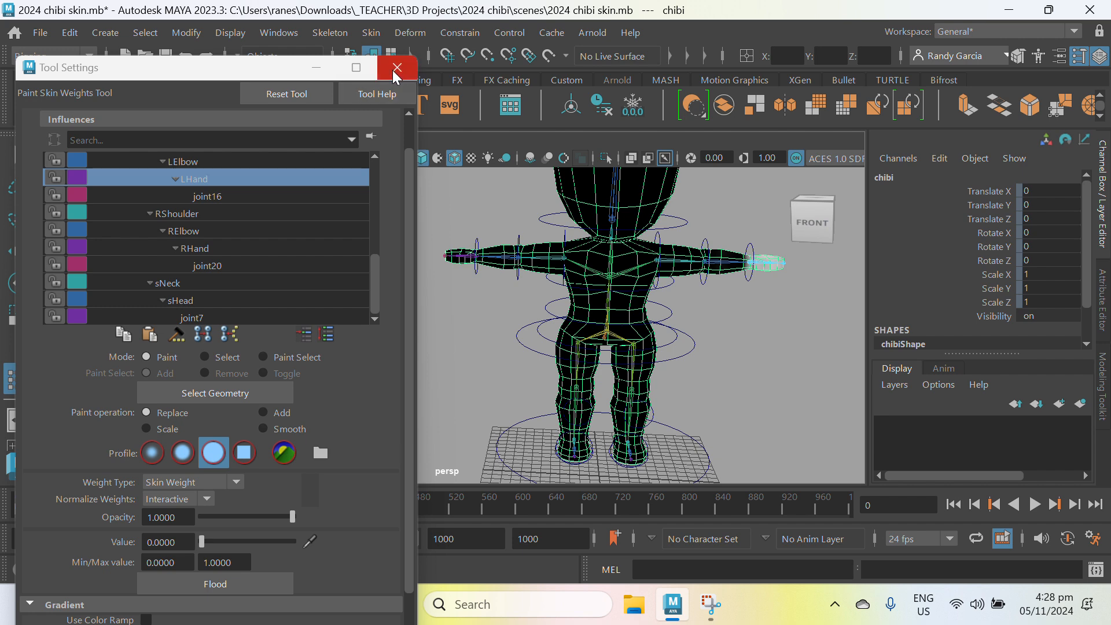
- Mirror the LHand skin weights from the left side to the right and exit weight painting to the Select tool
click(373, 34)
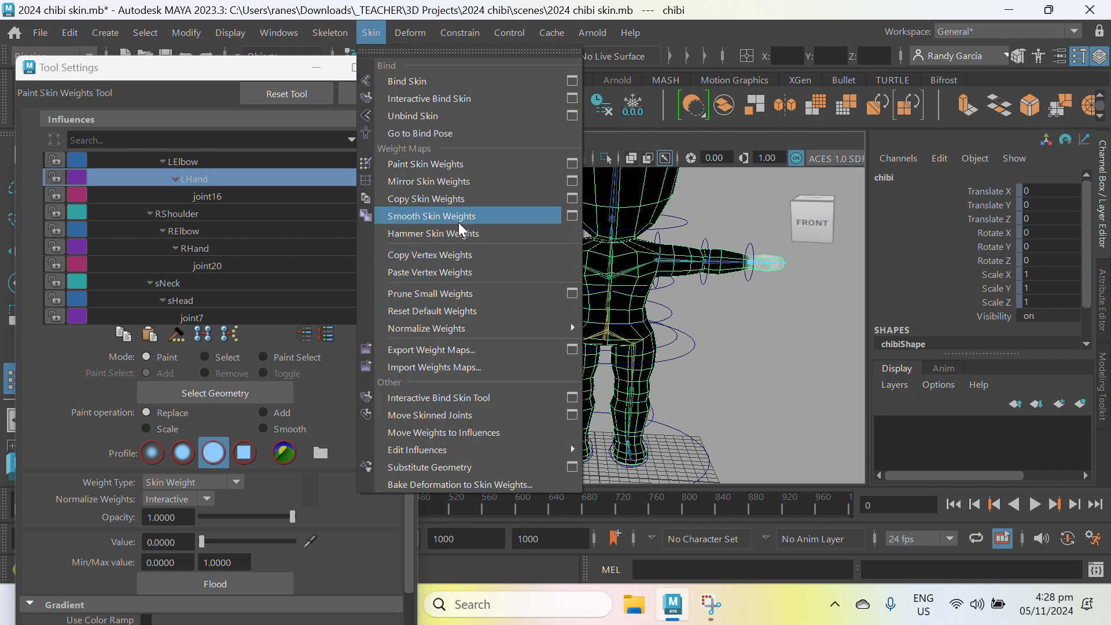
click(445, 185)
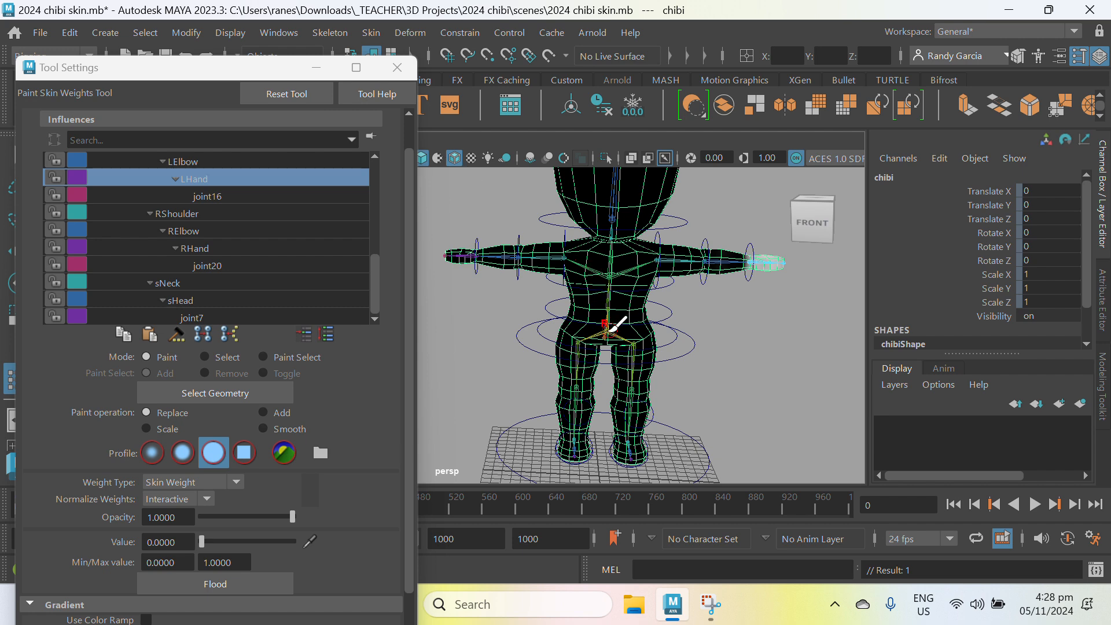
click(408, 70)
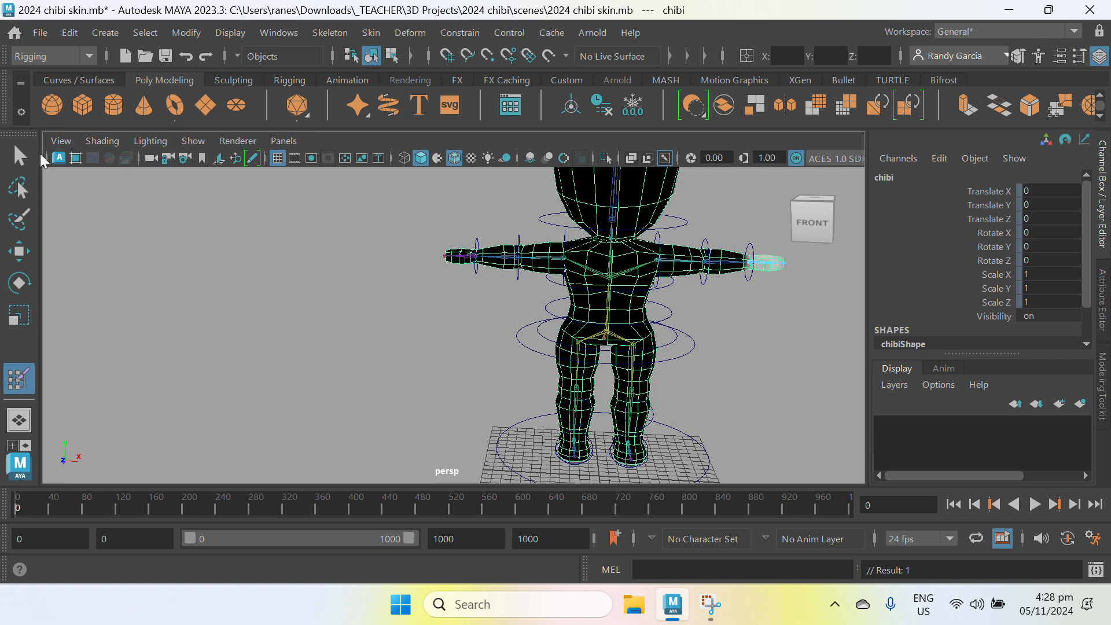
click(18, 156)
- Hide the joints in the viewport and deselect the chibi mesh, with the upper body framed from the front
scroll(348, 272, down, 4)
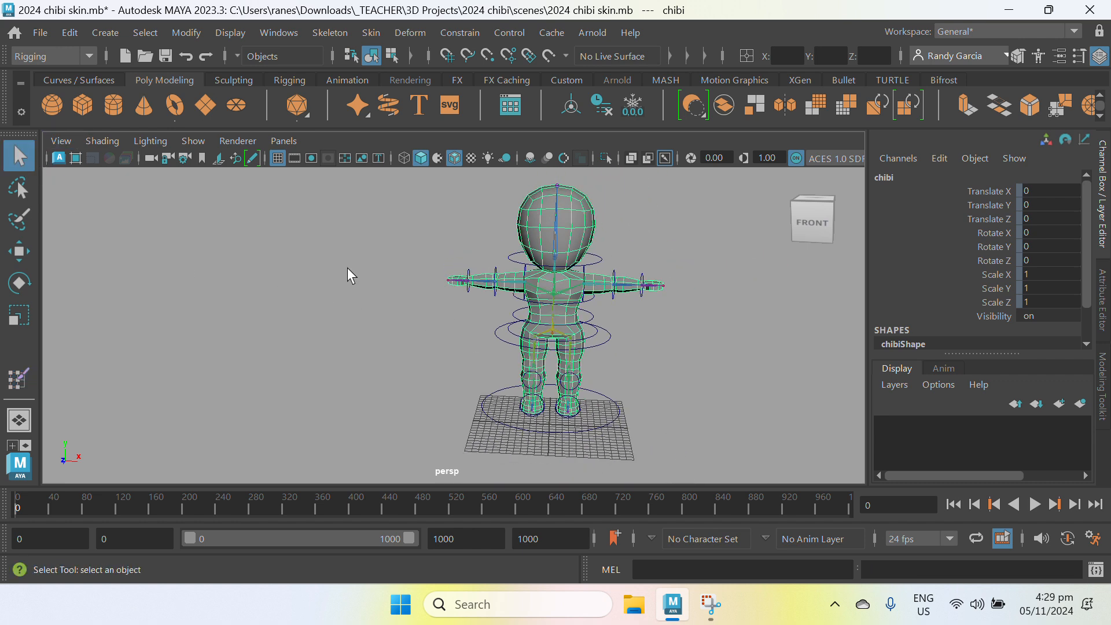
alt+middle_drag(505, 284, 405, 329)
alt+right_drag(417, 319, 623, 243)
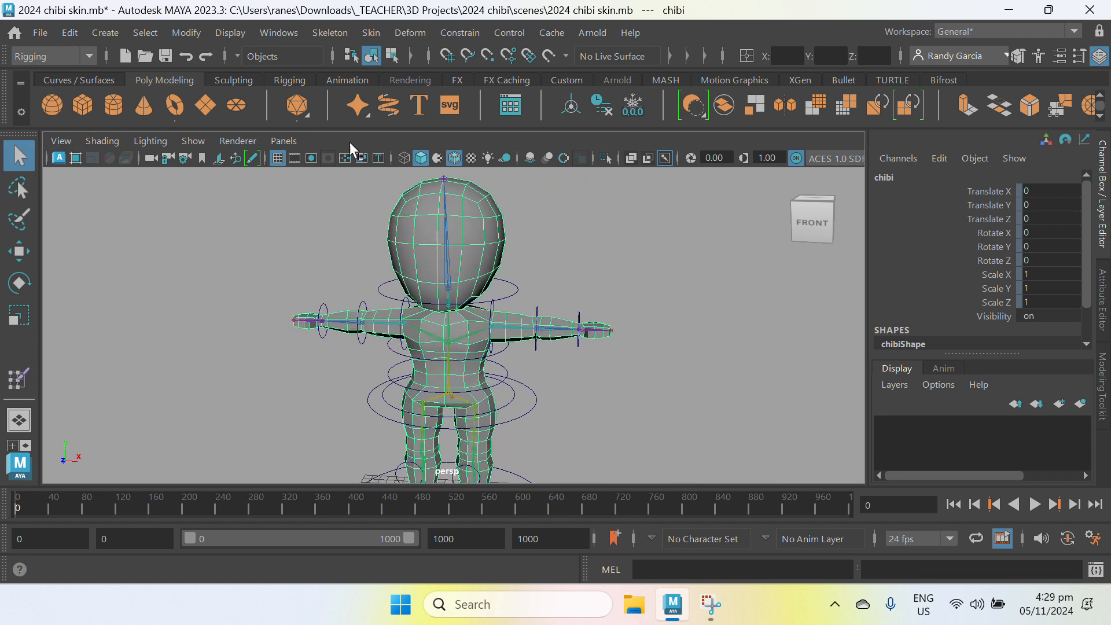
click(193, 142)
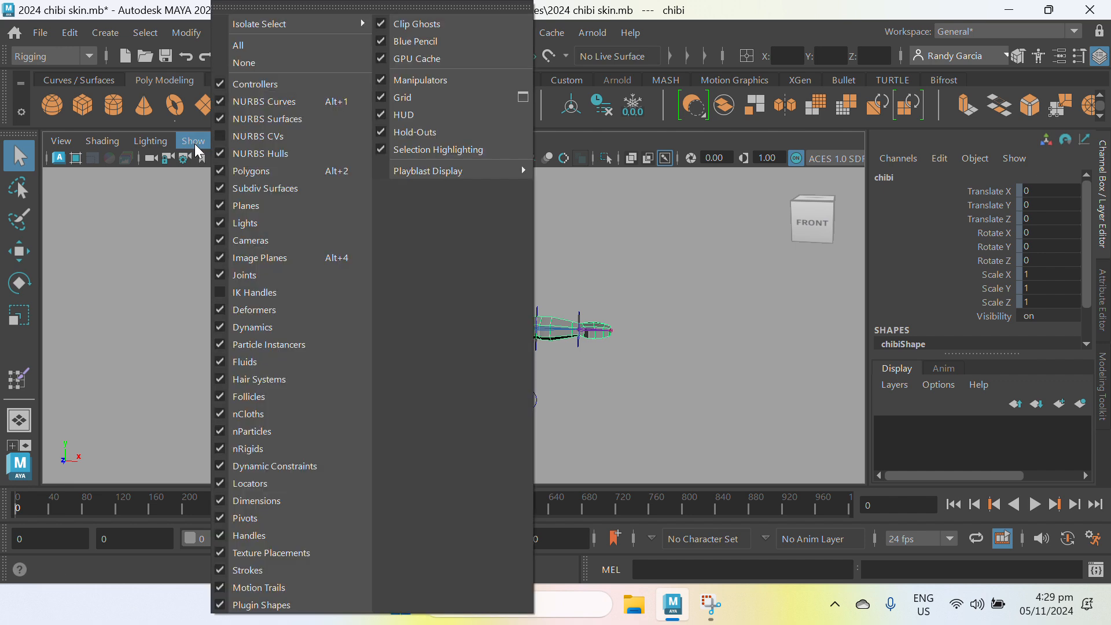
click(280, 275)
click(567, 261)
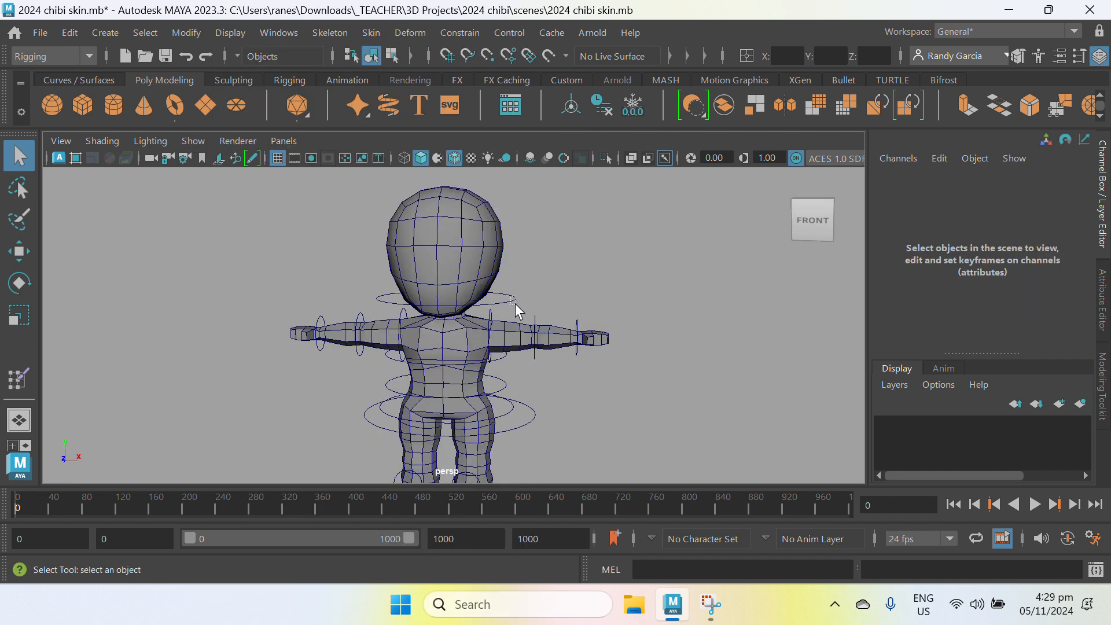
- Test the control ring at the base of the head by rotating it about 19 degrees in Z, and undo the rotation
click(514, 299)
alt+middle_drag(560, 278, 555, 287)
key(e)
mouse_move(501, 252)
mouse_down()
mouse_move(490, 254)
mouse_move(526, 303)
mouse_move(464, 249)
mouse_move(493, 249)
mouse_up()
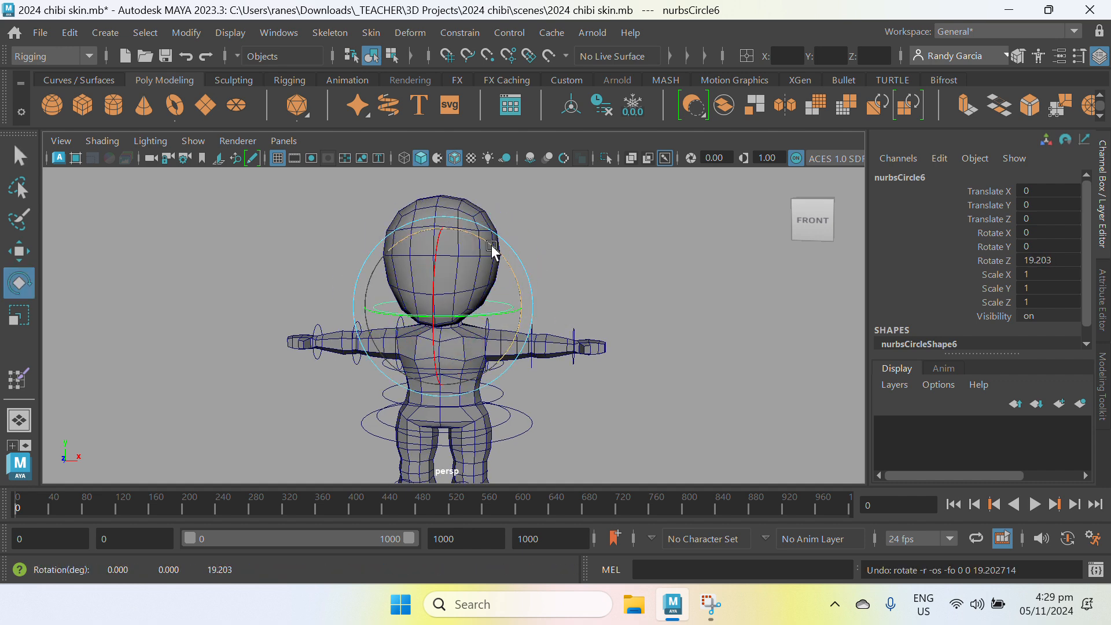
click(612, 272)
- Test the left arm's deformation by rotating the left shoulder control ring down to about -59 degrees in Z
scroll(526, 335, up, 3)
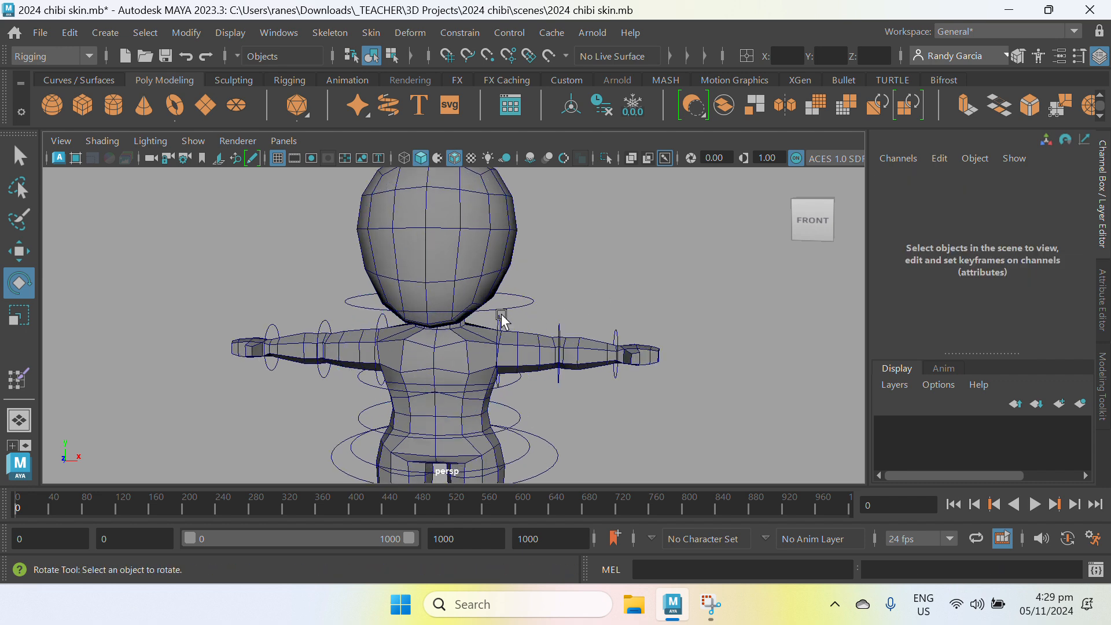
click(499, 326)
drag(516, 288, 567, 374)
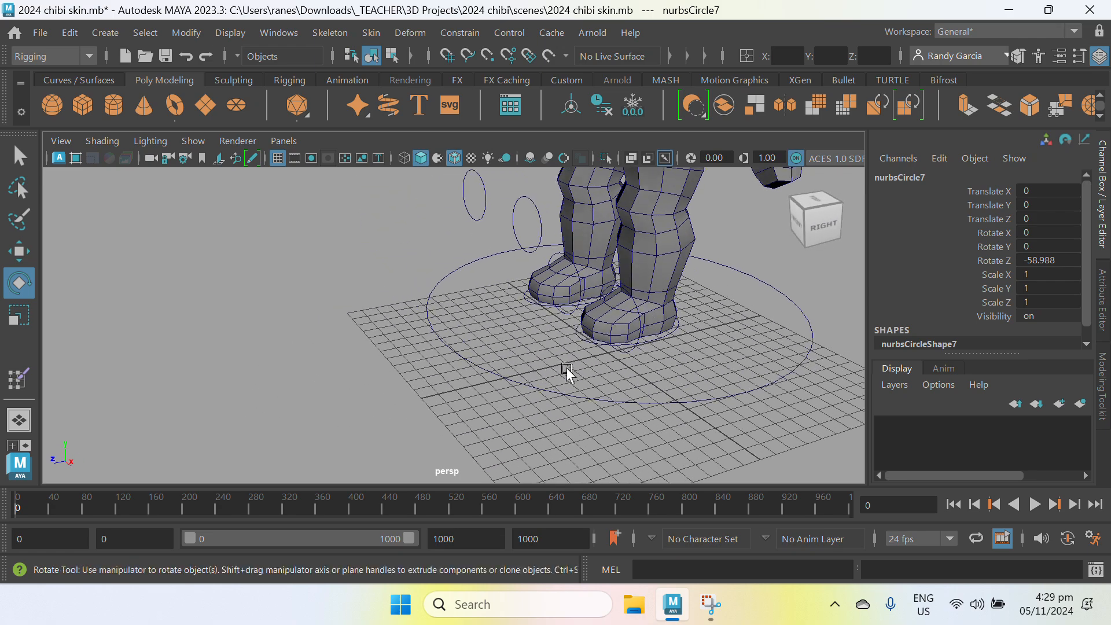
- Test the left leg's deformation by moving the left foot control up about 3.2 units and forward about 3 units
click(661, 341)
alt+drag(661, 340, 657, 374)
key(w)
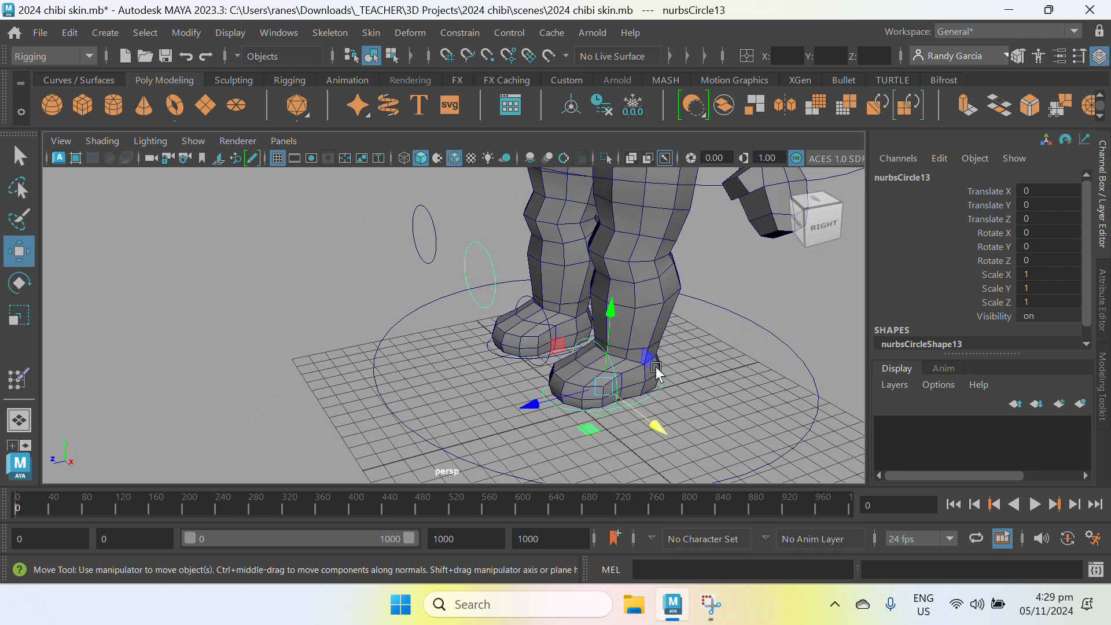
alt+drag(685, 336, 572, 262)
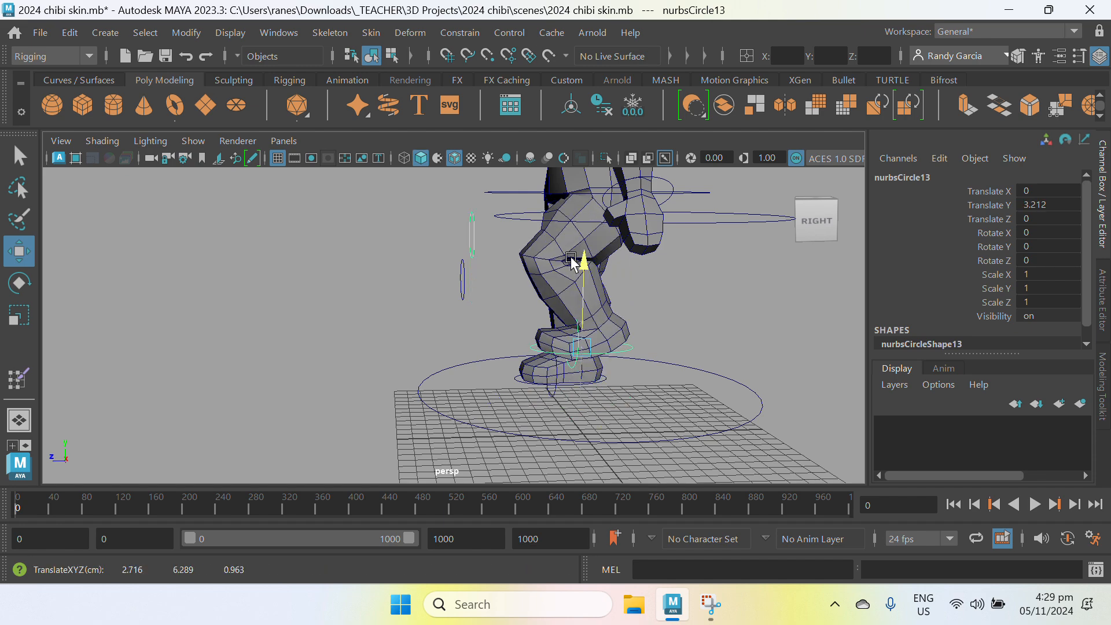
drag(517, 353, 471, 350)
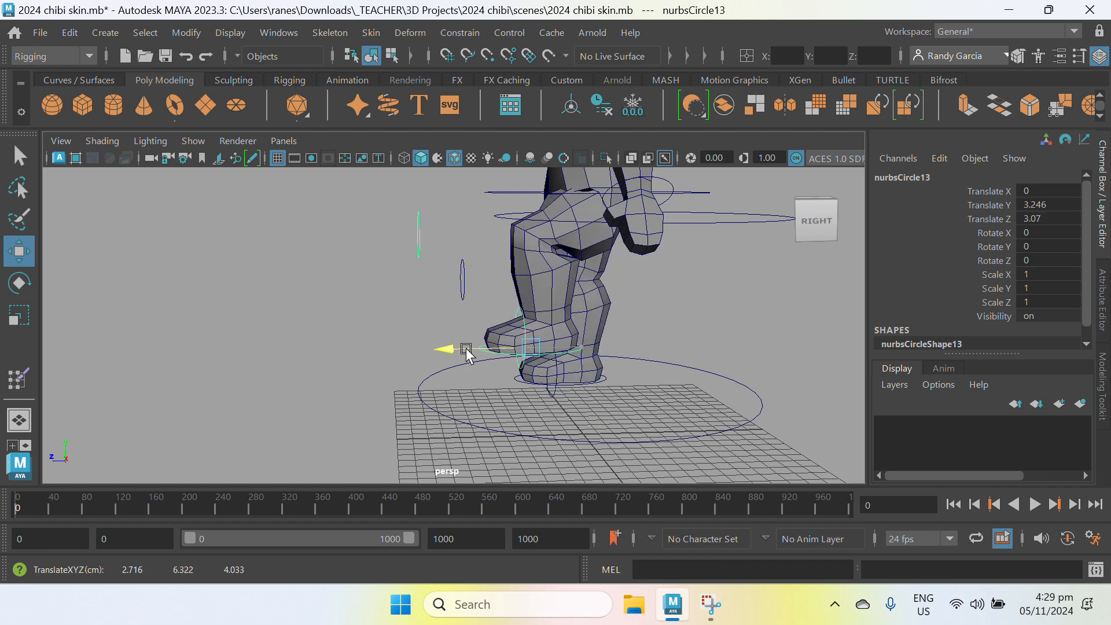
- Reset the left foot control's Translate Y, Translate Z and Rotate X to 0
alt+drag(513, 305, 569, 405)
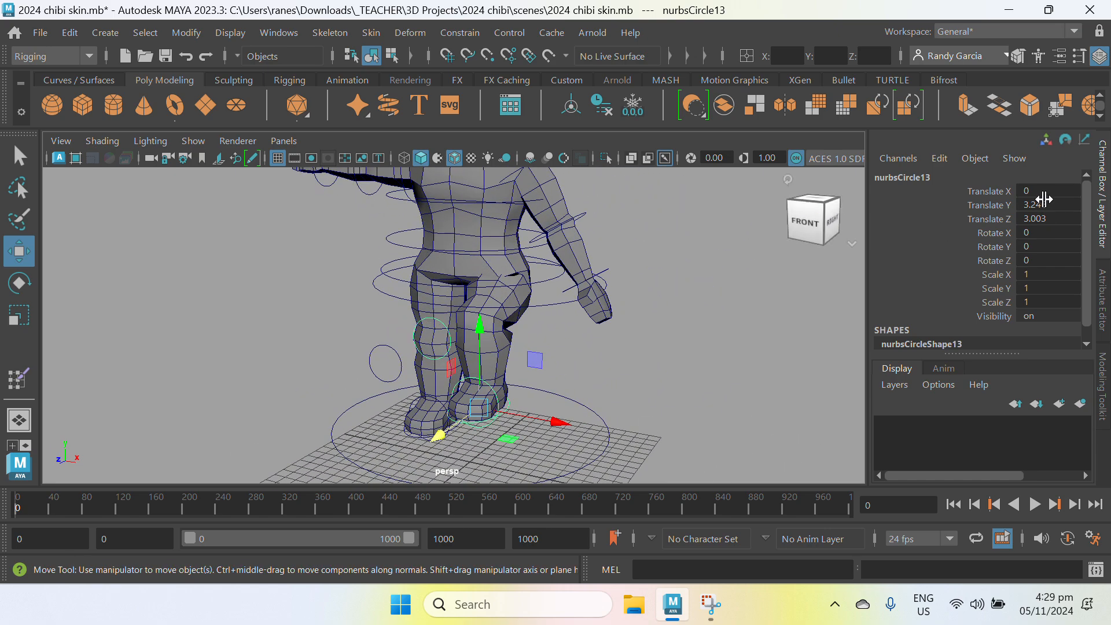
drag(1045, 199, 1047, 221)
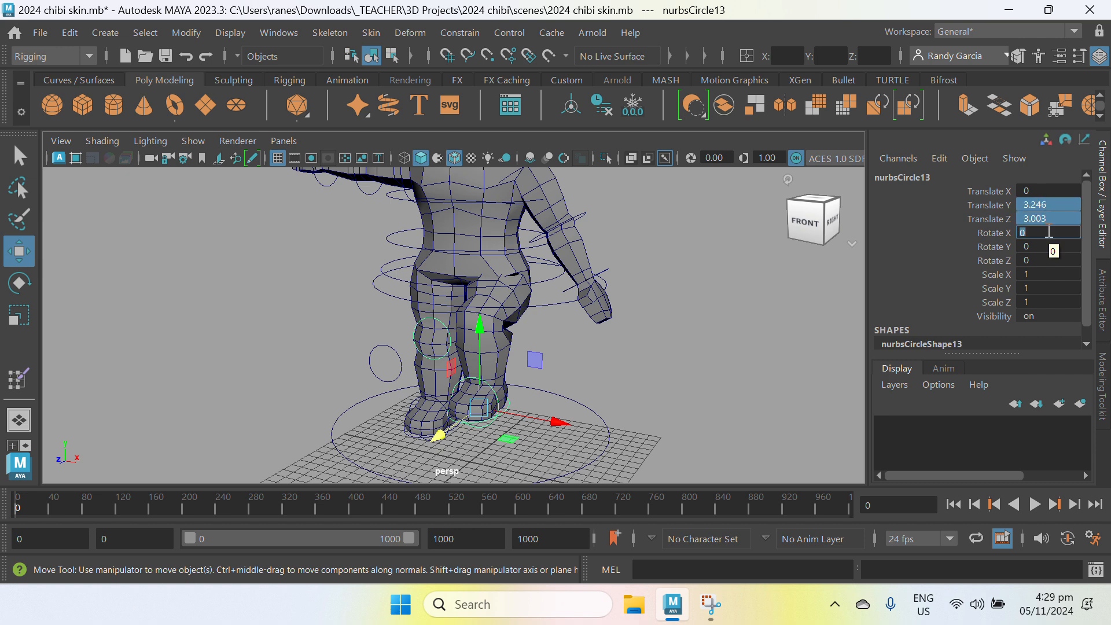
key(Return)
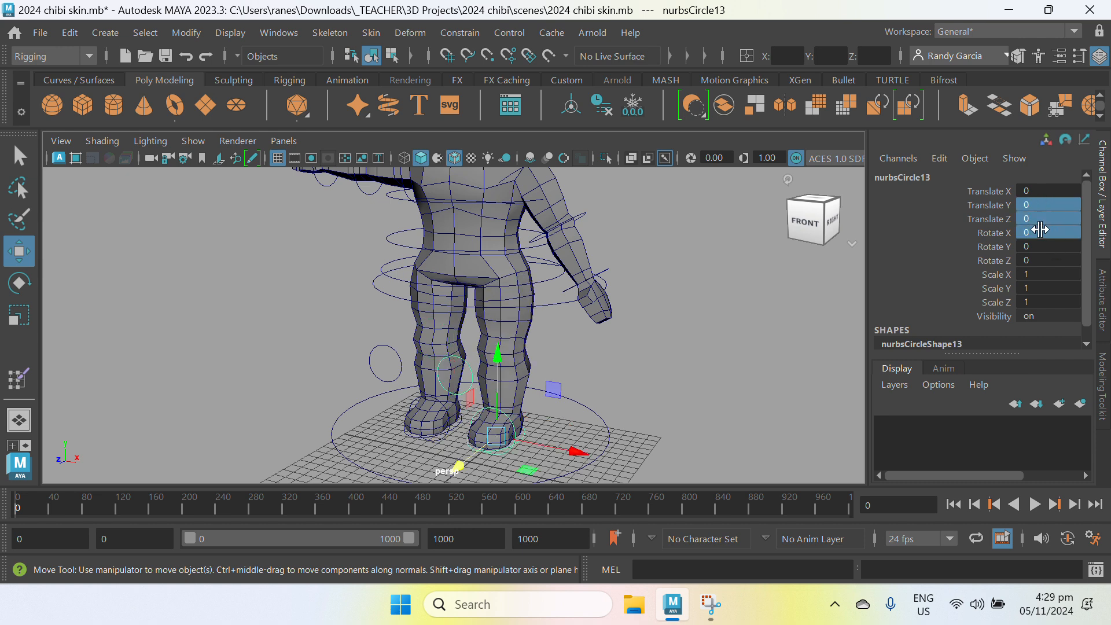
- Reset the left shoulder control's Translate Z and all its rotations to 0, and deselect it with the whole character in view
alt+right_drag(550, 407, 499, 305)
alt+middle_drag(499, 305, 512, 344)
alt+drag(512, 344, 528, 307)
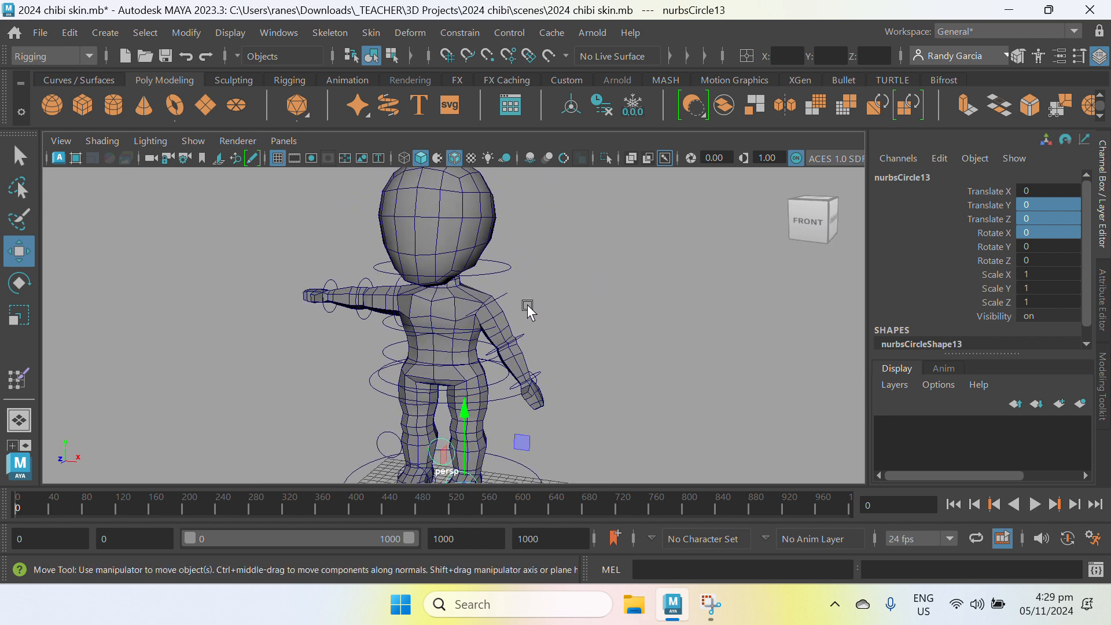
click(508, 295)
drag(1047, 219, 1057, 259)
text(0)
key(Return)
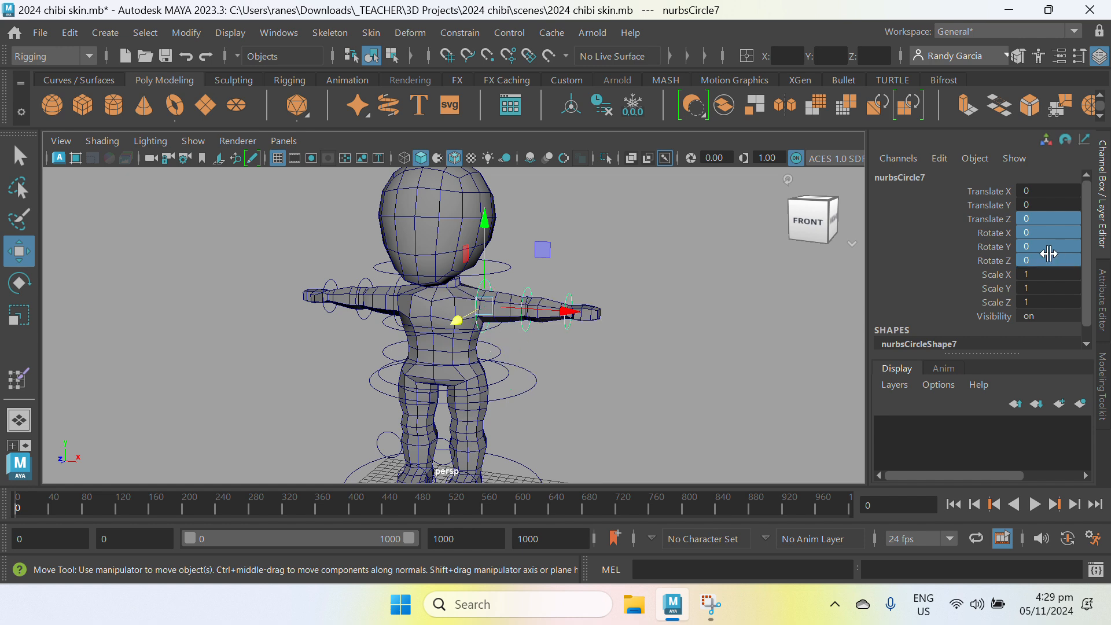
scroll(596, 417, down, 3)
click(612, 386)
mouse_move(612, 386)
alt+mouse_down()
mouse_move(546, 380)
mouse_move(675, 383)
mouse_move(618, 397)
alt+mouse_up()
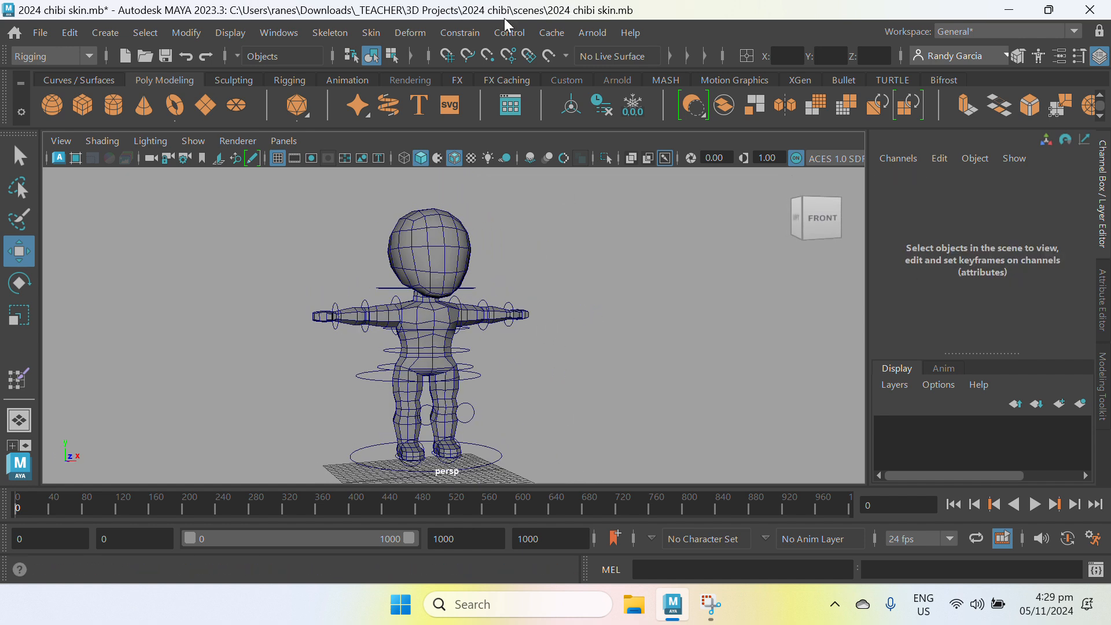